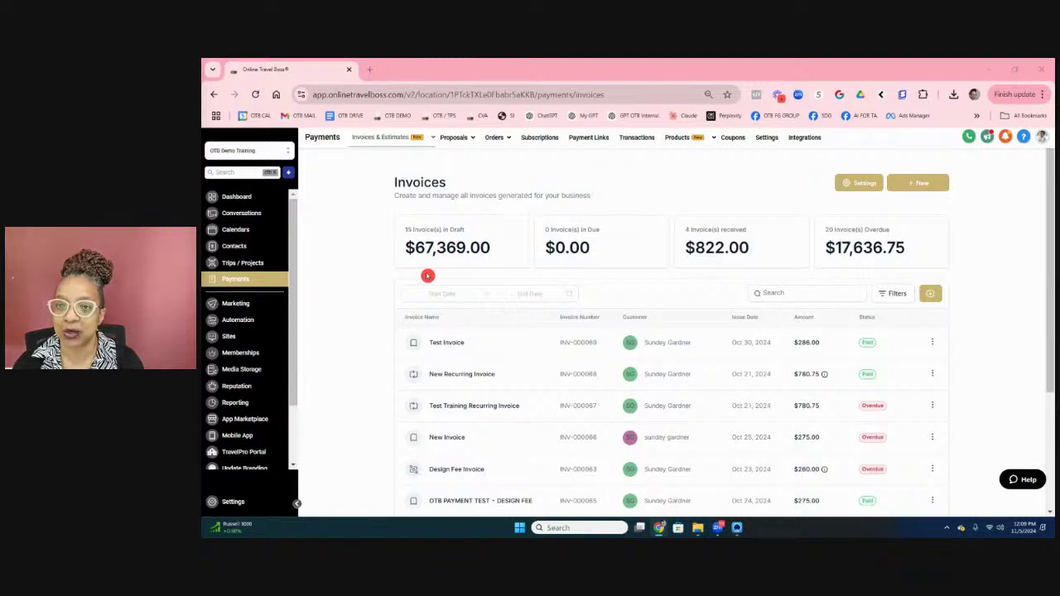
Step: Start a new payment link and choose the CANCUN product
{"action": "left_click", "coordinate": [594, 139]}
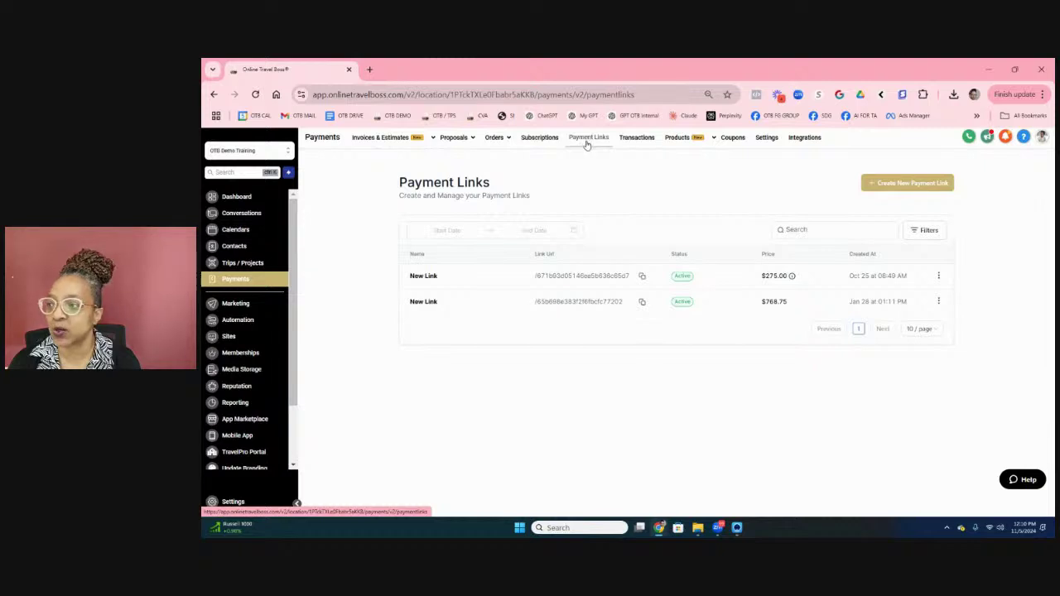
{"action": "left_click", "coordinate": [886, 185]}
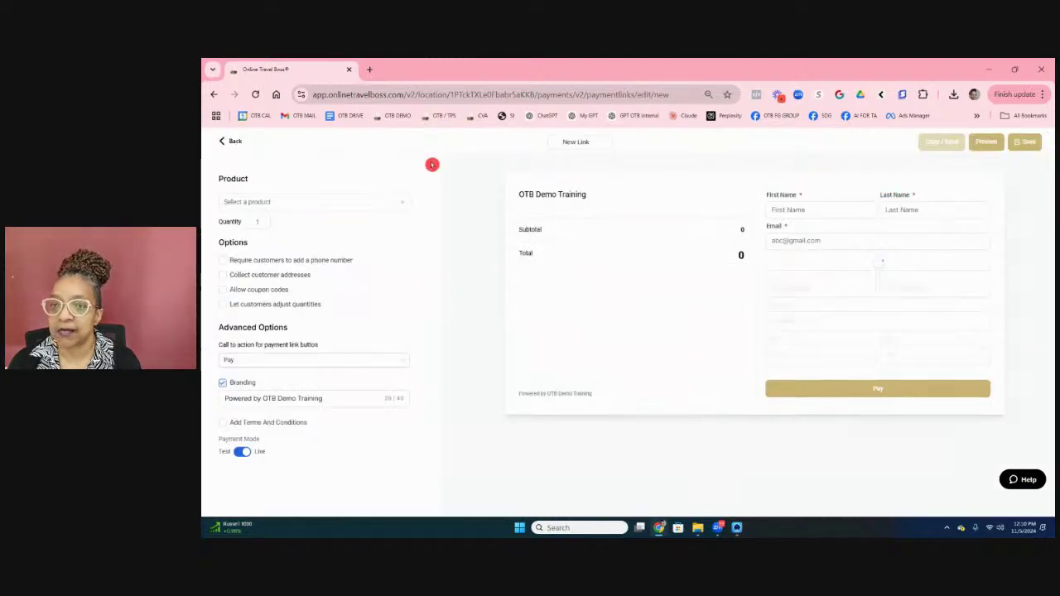
{"action": "left_click", "coordinate": [295, 207]}
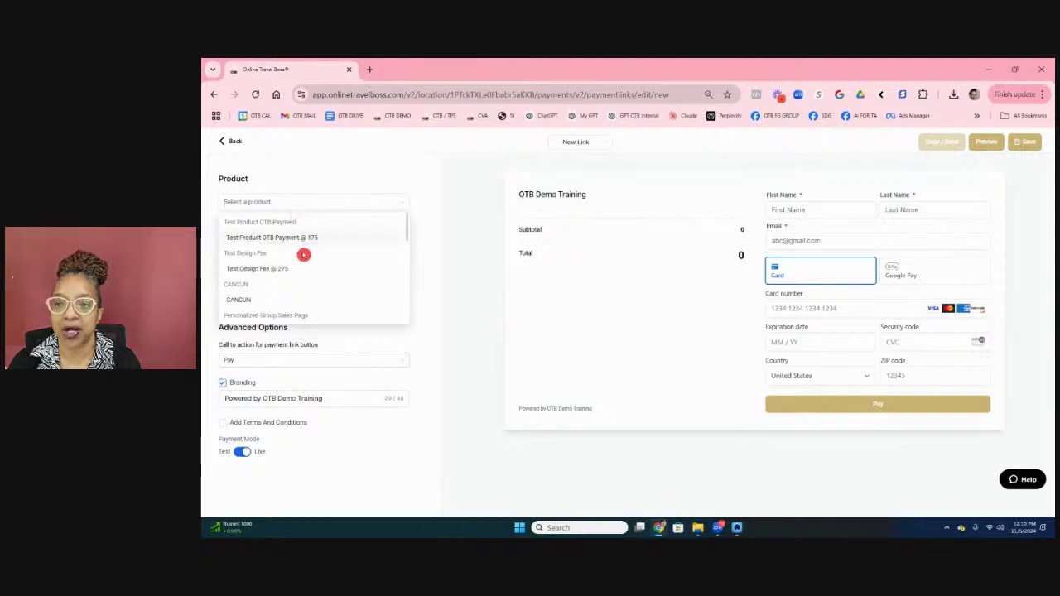
{"action": "scroll", "coordinate": [300, 253], "scroll_direction": "down", "scroll_amount": 2}
{"action": "left_click", "coordinate": [260, 239]}
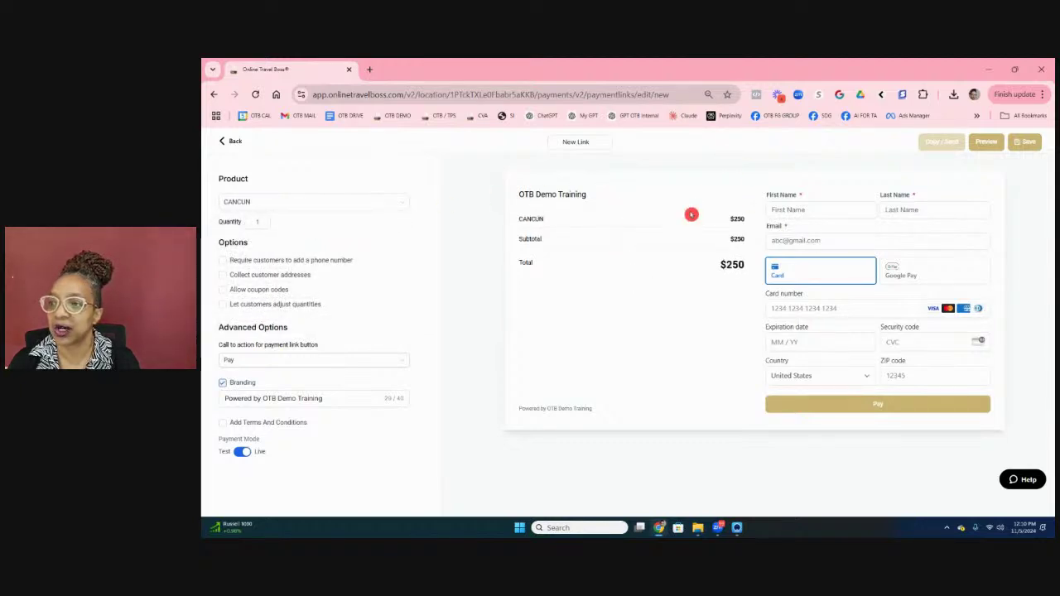
Step: Try entering a first name in the checkout preview, then erase it
{"action": "left_click", "coordinate": [798, 209]}
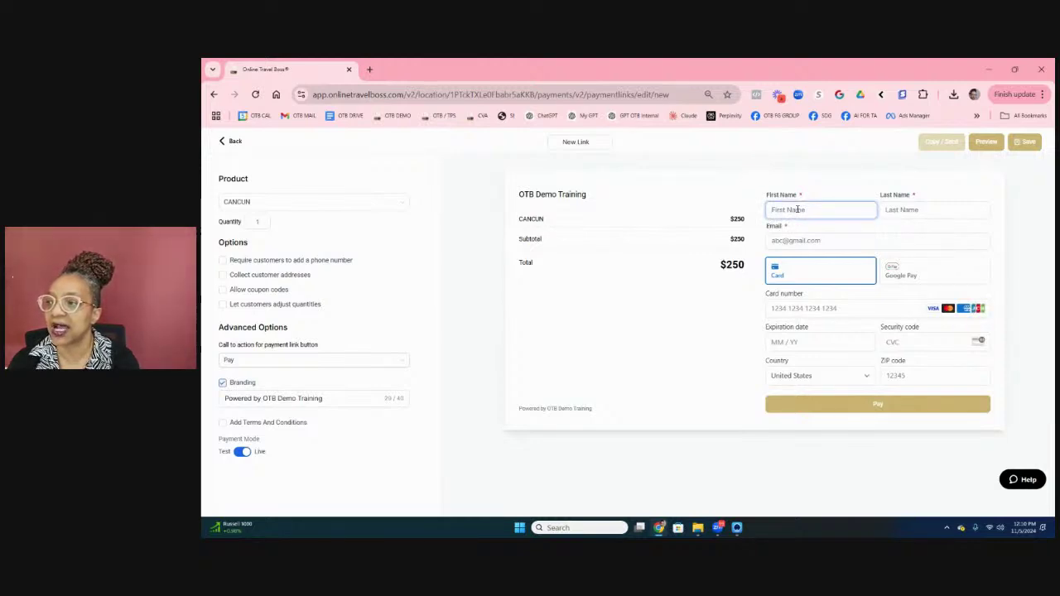
{"action": "type", "text": "Sunday"}
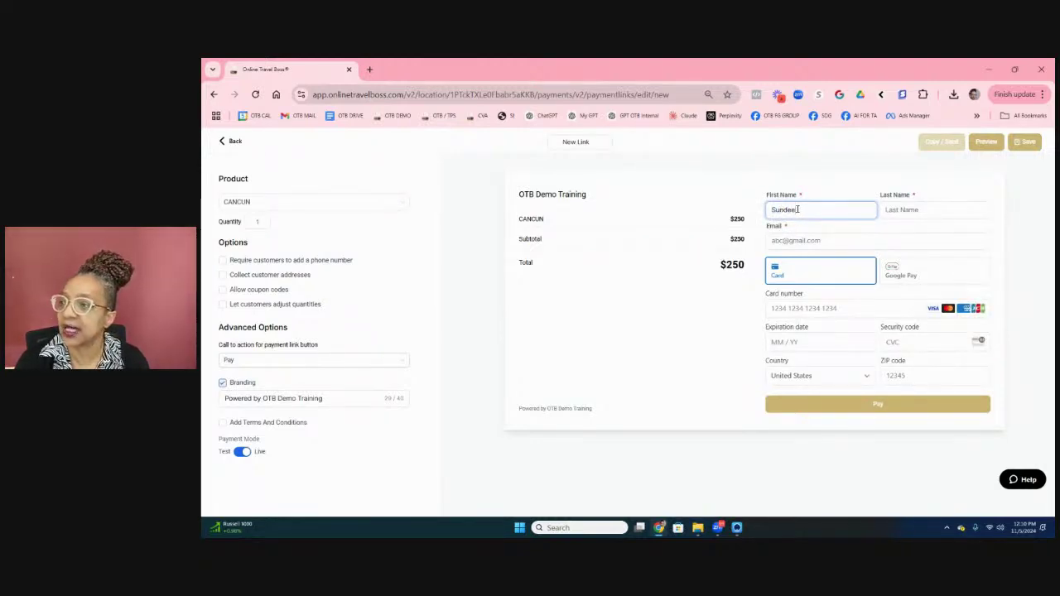
{"action": "key", "text": "BackSpace"}
{"action": "key", "text": "BackSpace"}
{"action": "key", "text": "BackSpace"}
{"action": "key", "text": "BackSpace"}
{"action": "key", "text": "BackSpace"}
{"action": "key", "text": "BackSpace"}
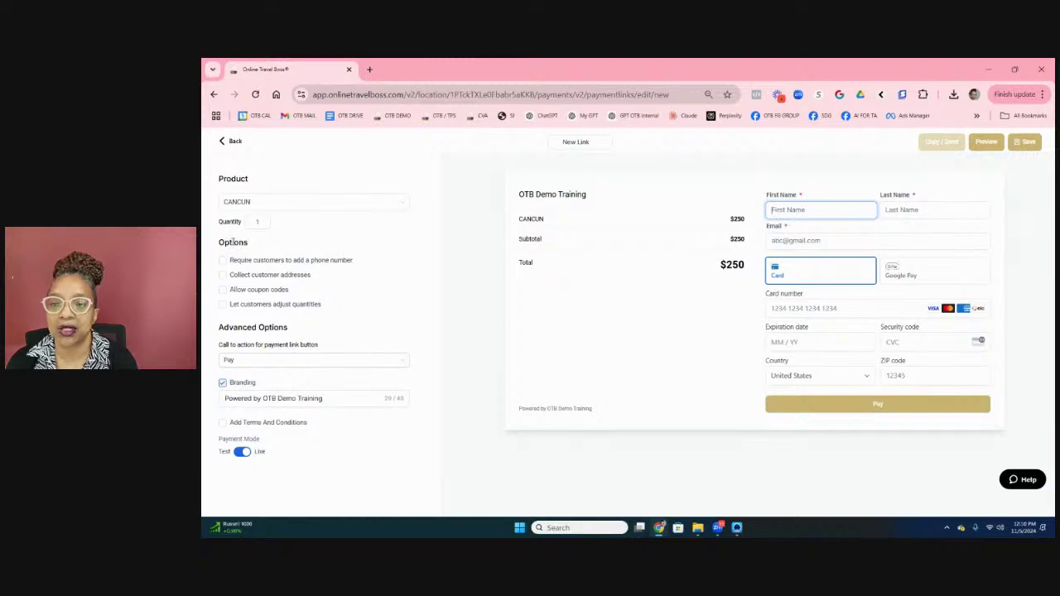
Step: Require customer phone numbers, collect addresses, and keep Pay as the call-to-action
{"action": "left_click", "coordinate": [223, 261]}
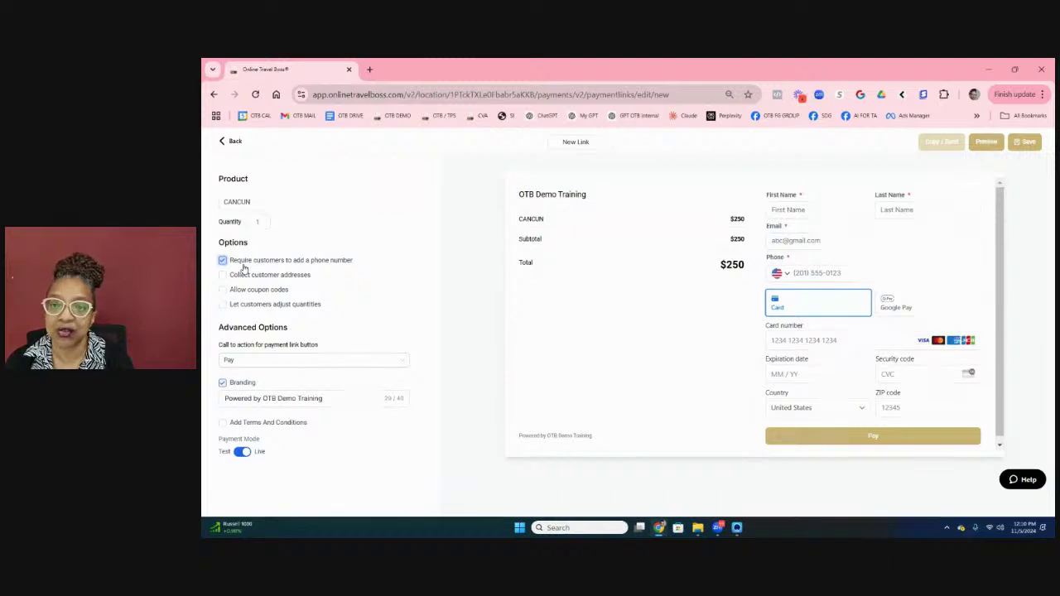
{"action": "left_click", "coordinate": [222, 275]}
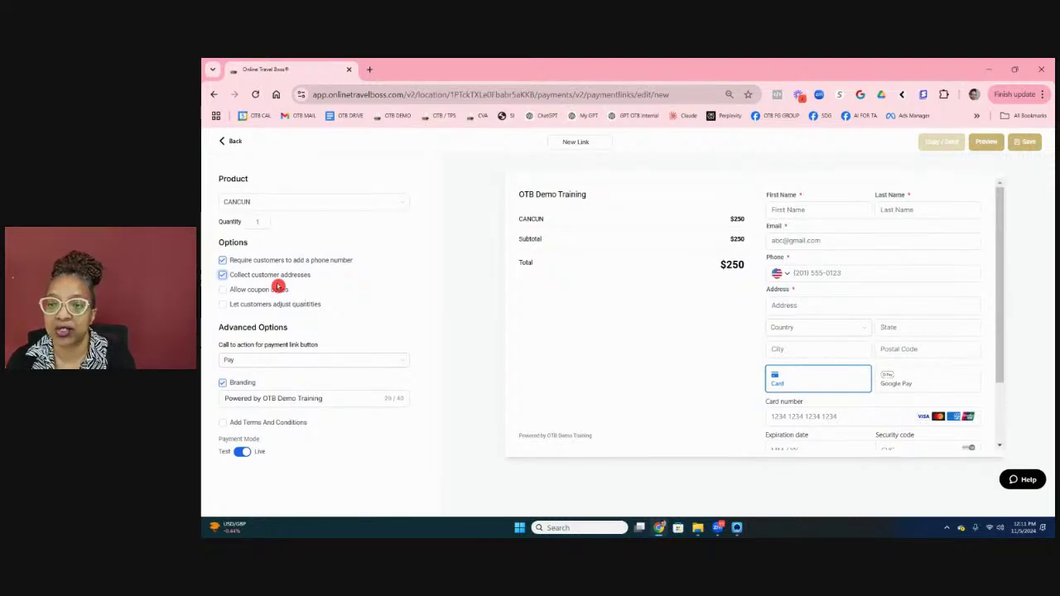
{"action": "left_click", "coordinate": [268, 360]}
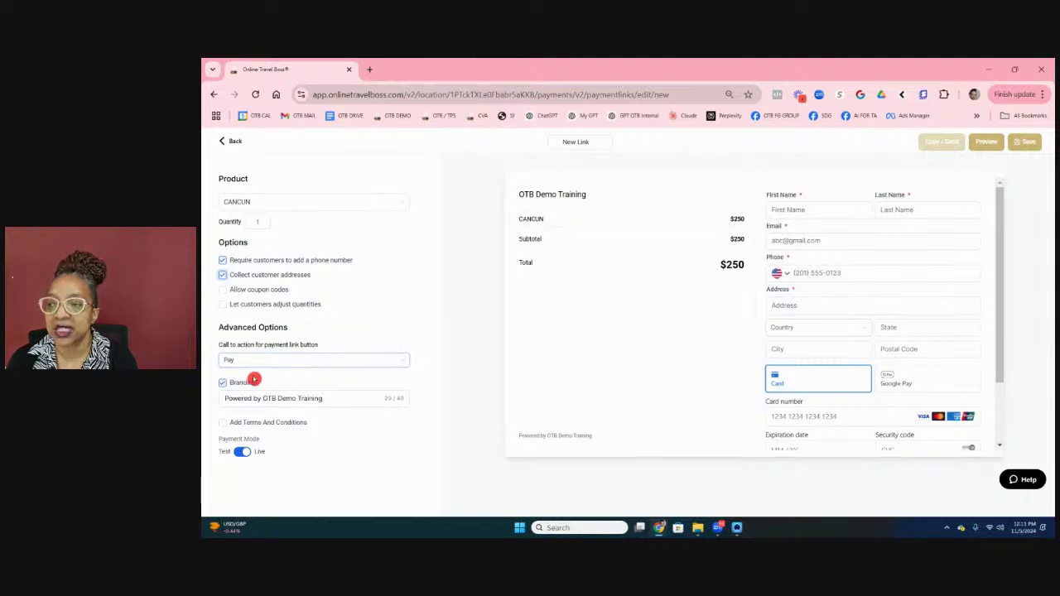
{"action": "left_click", "coordinate": [248, 361]}
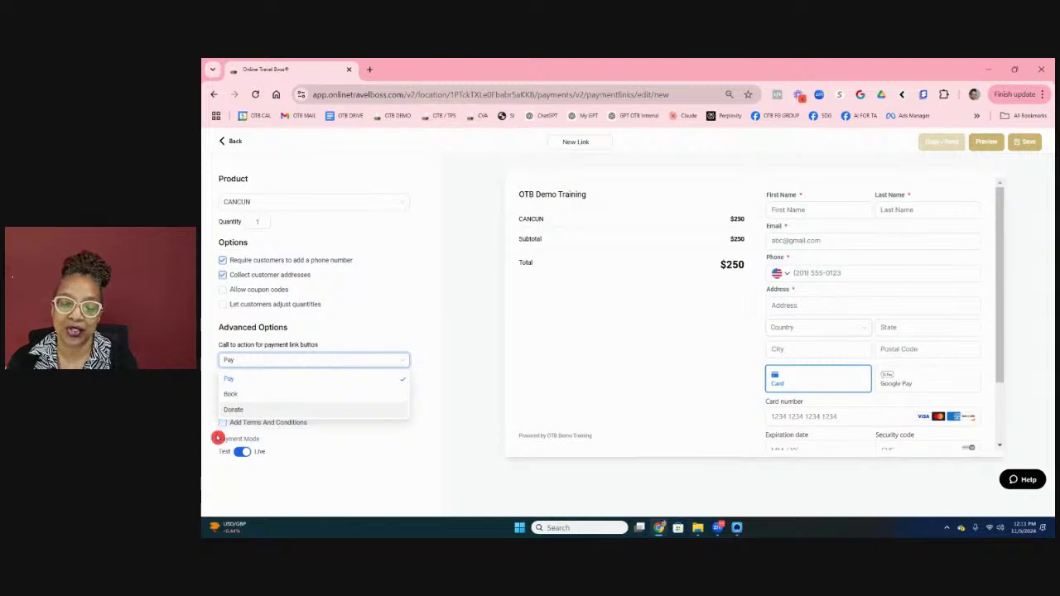
{"action": "left_click", "coordinate": [357, 450]}
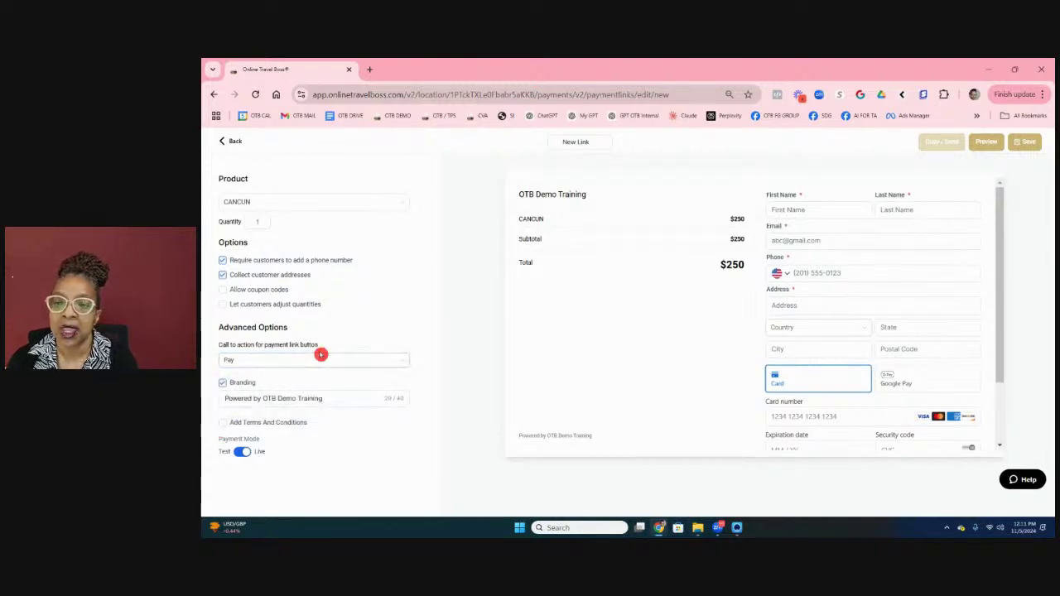
Step: Replace 'OTB Demo Training' in the branding line with the owner's name
{"action": "left_click", "coordinate": [234, 387]}
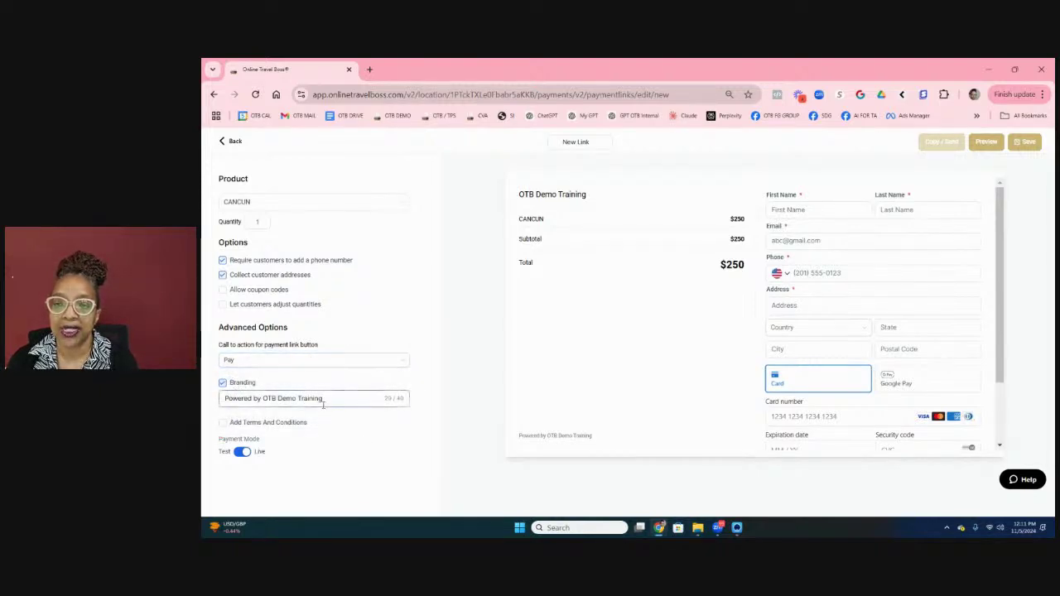
{"action": "left_click", "coordinate": [289, 386]}
{"action": "left_click", "coordinate": [273, 398]}
{"action": "left_click_drag", "start_coordinate": [263, 398], "coordinate": [346, 398]}
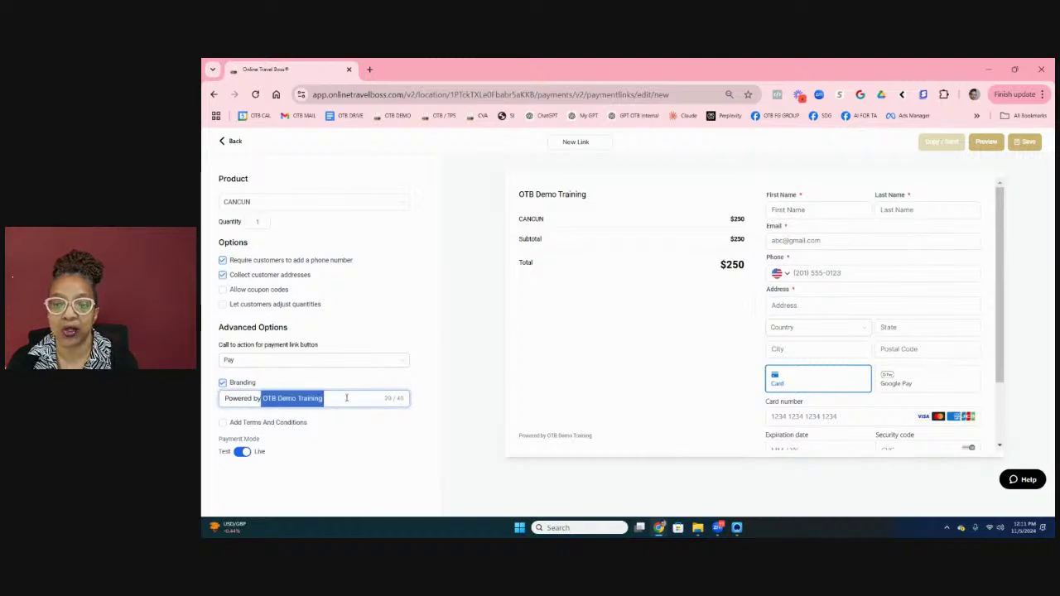
{"action": "key", "text": "BackSpace"}
{"action": "left_click", "coordinate": [249, 408]}
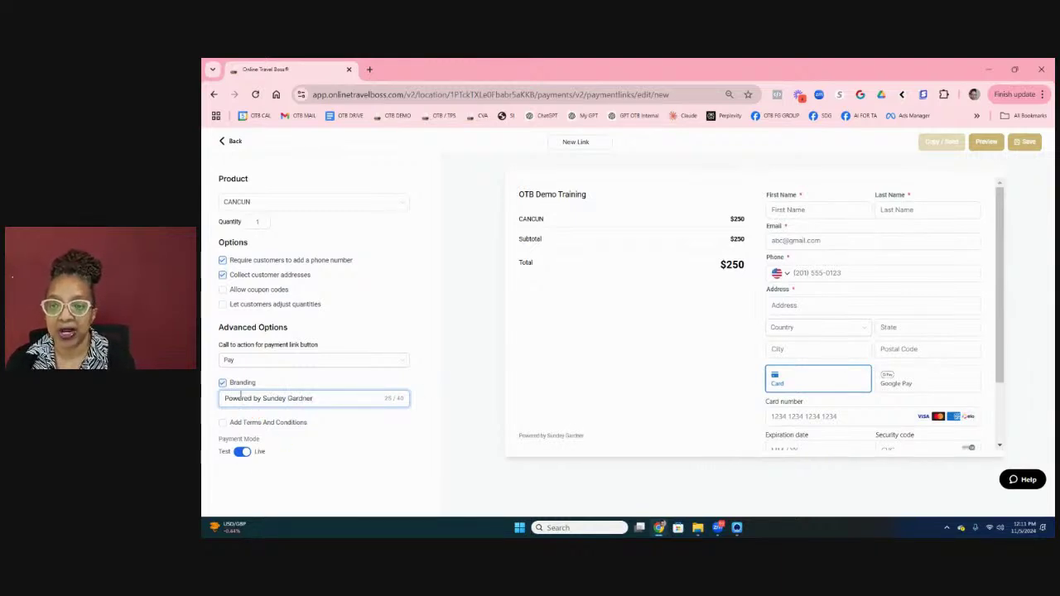
Step: Enable 'Add Terms And Conditions' on the payment link
{"action": "left_click", "coordinate": [223, 423]}
{"action": "scroll", "coordinate": [322, 400], "scroll_direction": "down", "scroll_amount": 1}
{"action": "left_click", "coordinate": [321, 400]}
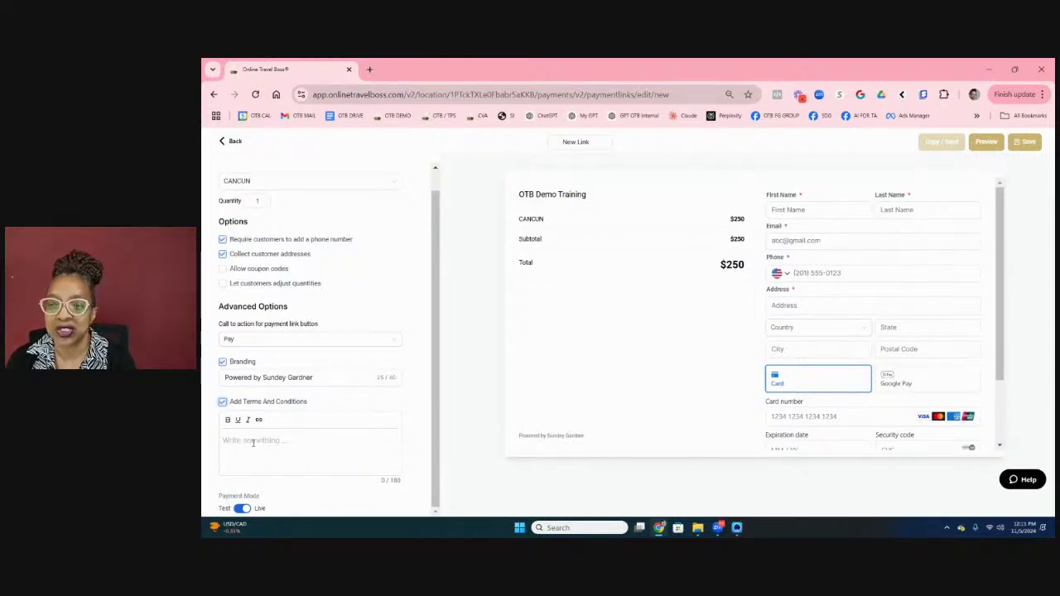
Step: Write 'I accept the Terms & Conditions' in the terms editor and select 'Terms & Conditions'
{"action": "left_click", "coordinate": [295, 435]}
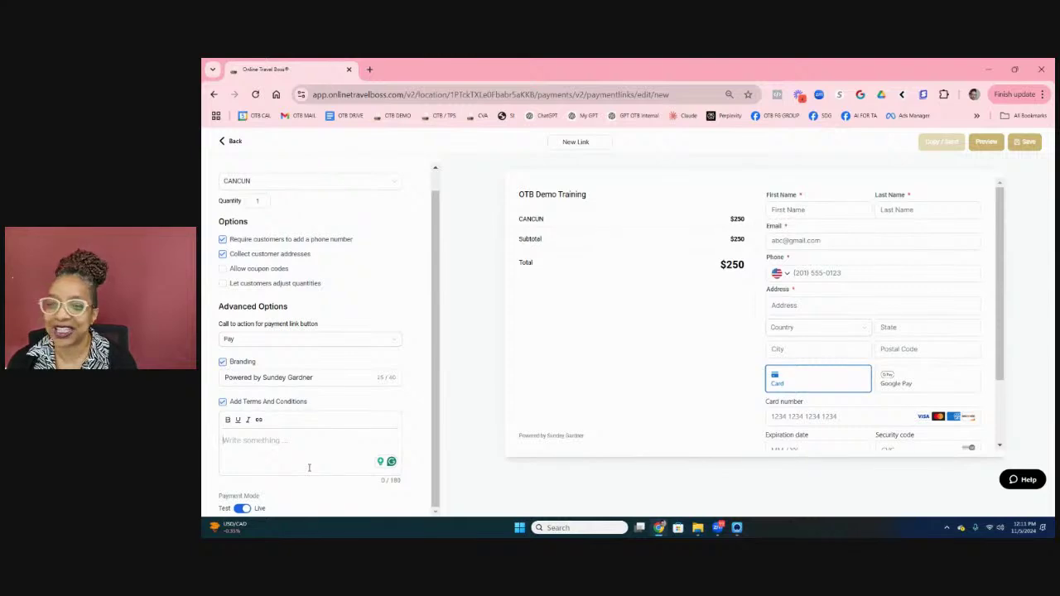
{"action": "left_click", "coordinate": [307, 442]}
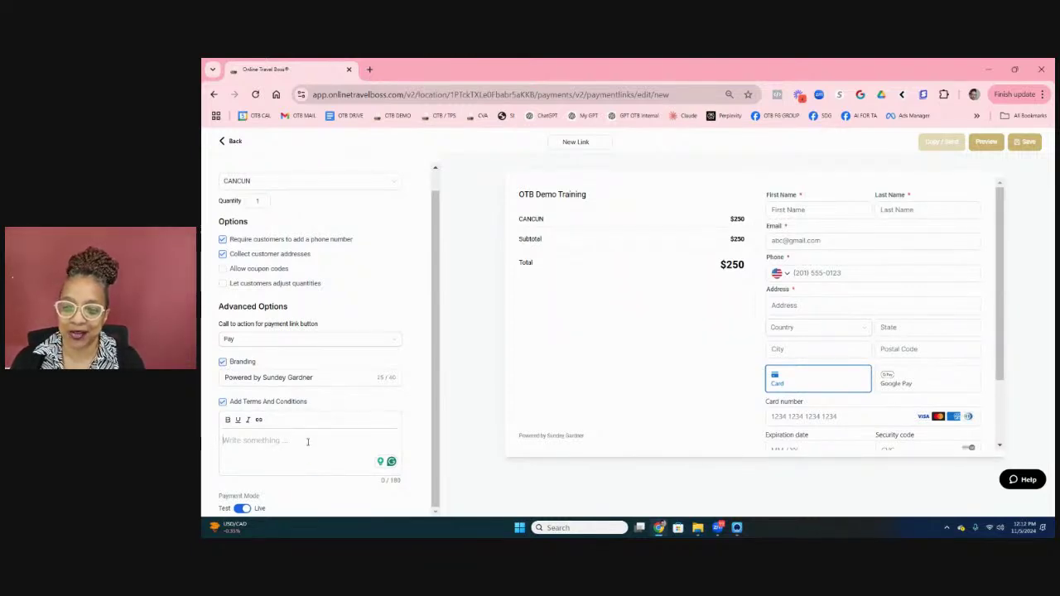
{"action": "type", "text": "I a"}
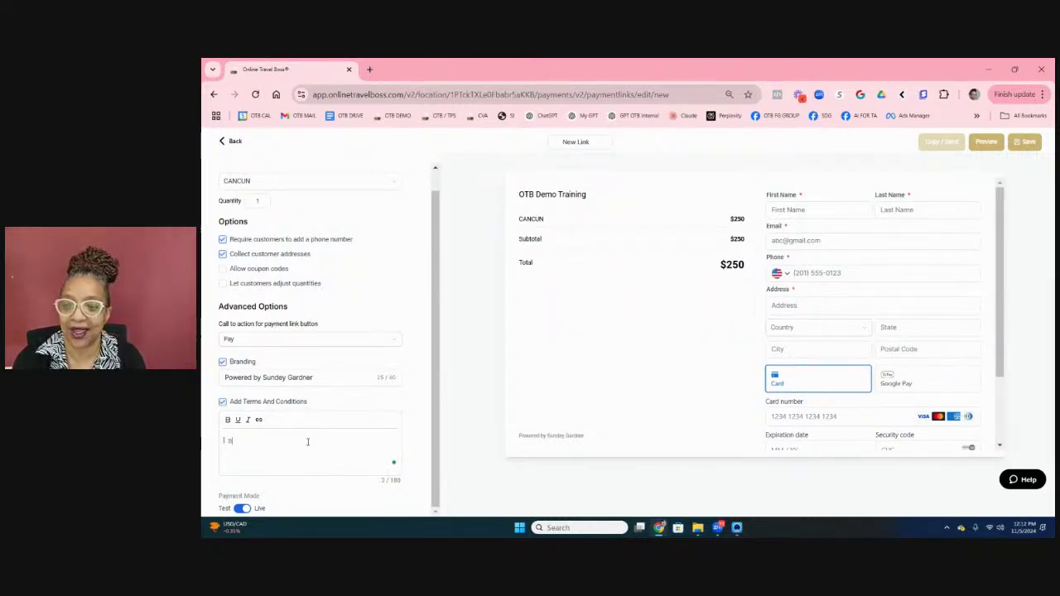
{"action": "type", "text": "ccept th"}
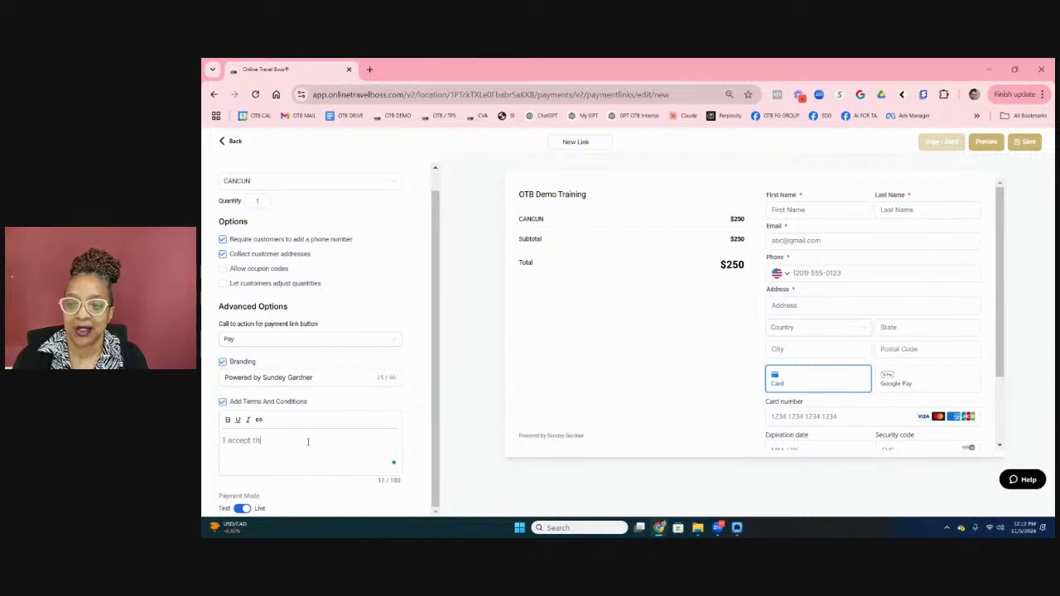
{"action": "type", "text": "e Term"}
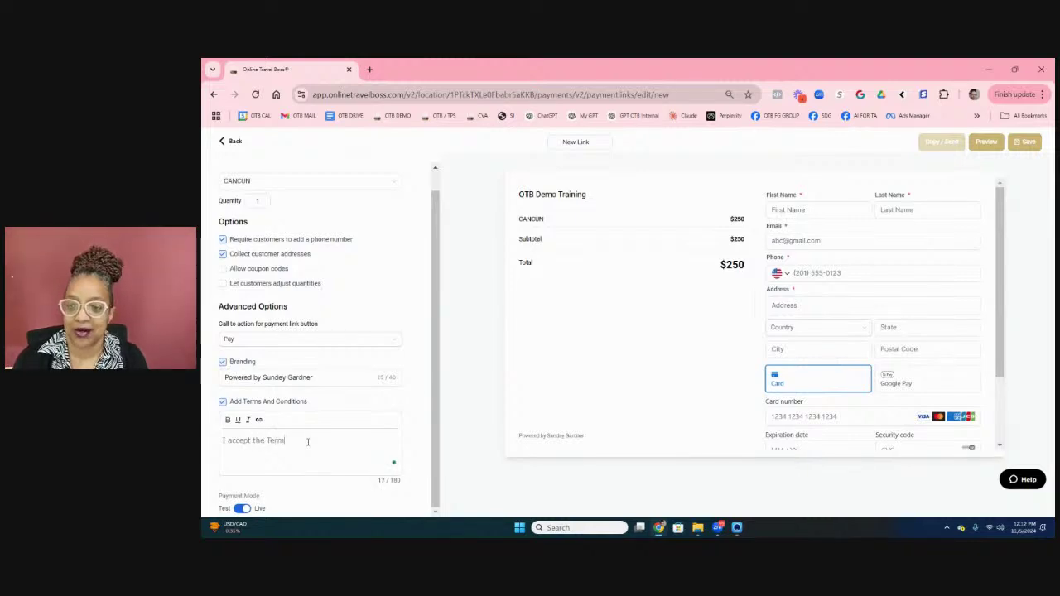
{"action": "type", "text": "s & Conditio"}
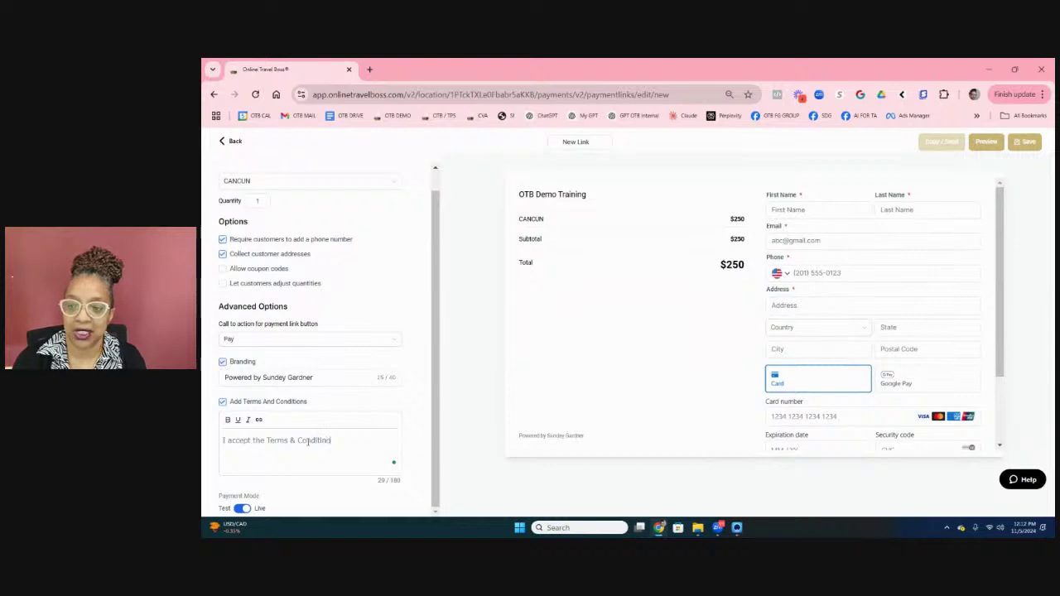
{"action": "key", "text": "BackSpace"}
{"action": "key", "text": "BackSpace"}
{"action": "type", "text": "tion"}
{"action": "key", "text": "shift+Left"}
{"action": "key", "text": "shift+Left"}
{"action": "key", "text": "shift+Left"}
{"action": "key", "text": "shift+Left"}
{"action": "key", "text": "shift+Left"}
{"action": "key", "text": "shift+Left"}
{"action": "key", "text": "shift+Left"}
{"action": "key", "text": "shift+Left"}
{"action": "key", "text": "shift+Left"}
{"action": "key", "text": "shift+Left"}
{"action": "key", "text": "shift+Left"}
{"action": "key", "text": "shift+Left"}
{"action": "key", "text": "shift+Left"}
{"action": "key", "text": "shift+Left"}
{"action": "key", "text": "shift+Left"}
{"action": "key", "text": "shift+Left"}
{"action": "key", "text": "shift+Left"}
{"action": "key", "text": "shift+Left"}
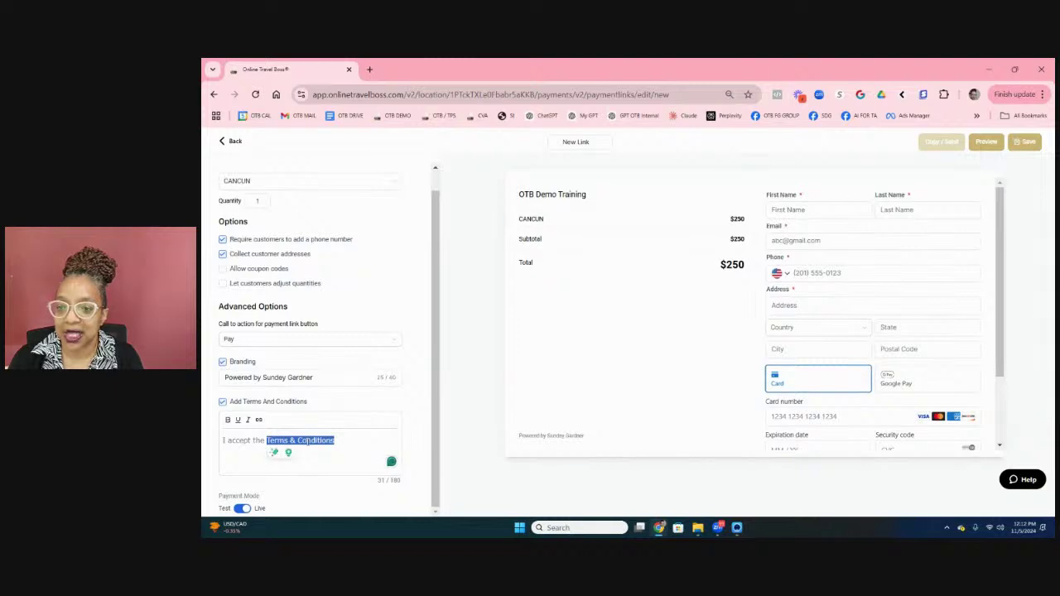
{"action": "left_click", "coordinate": [258, 420]}
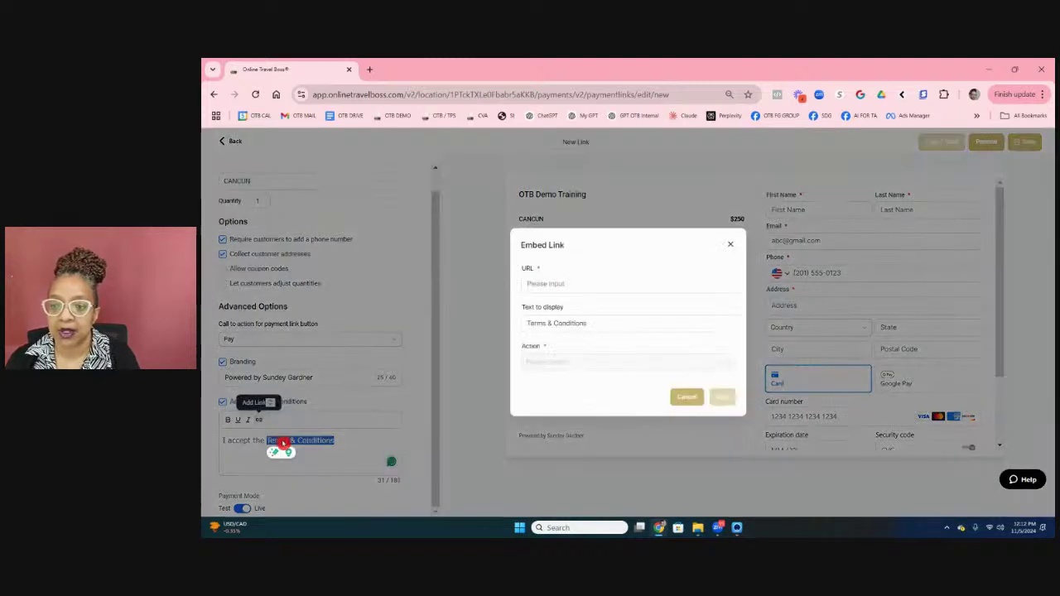
{"action": "left_click", "coordinate": [542, 283]}
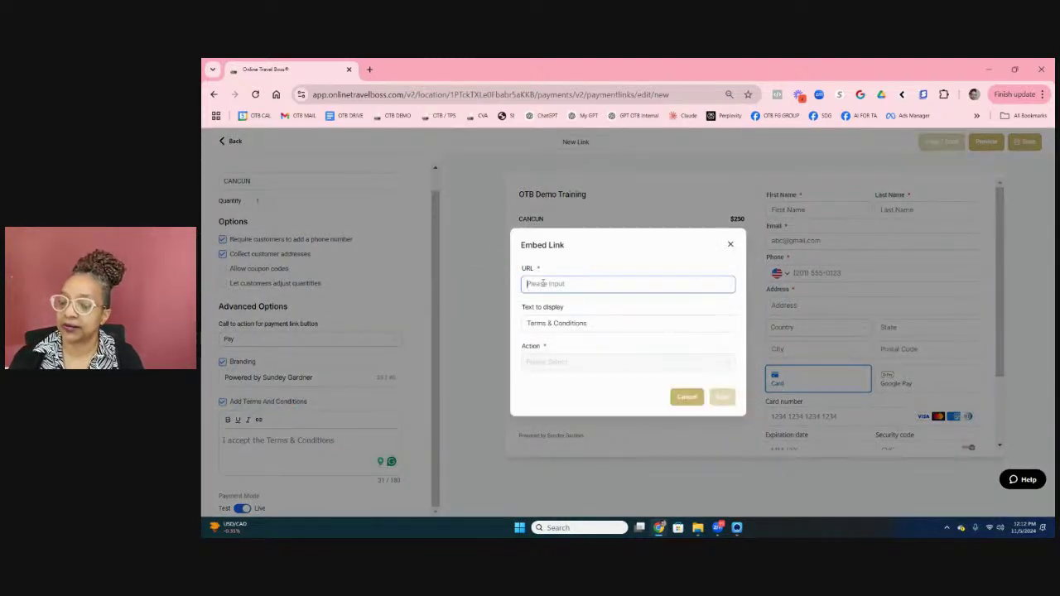
{"action": "type", "text": "https://onlinet"}
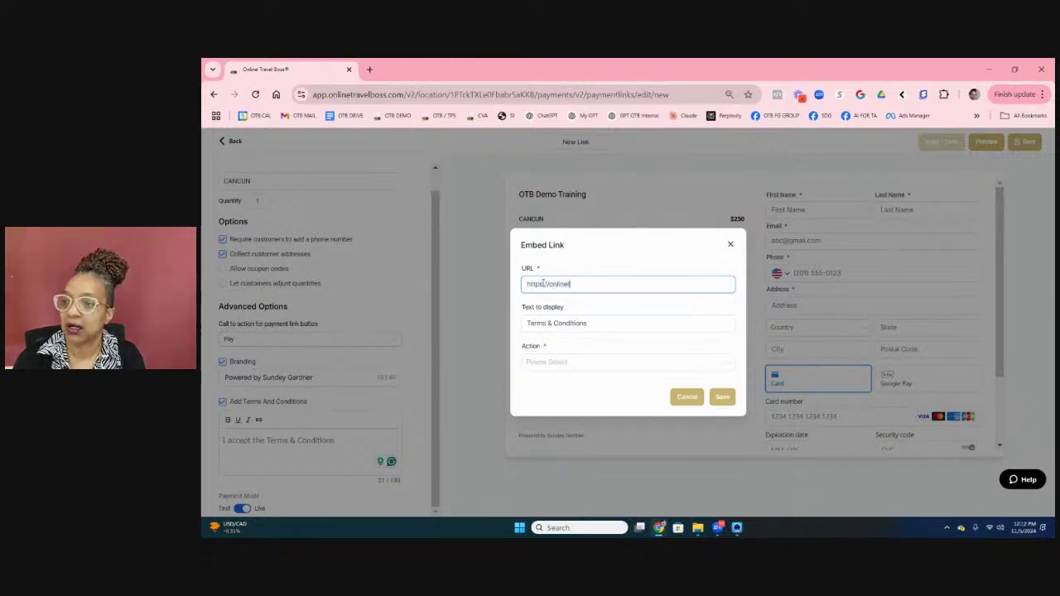
{"action": "type", "text": "ravelboss.com/"}
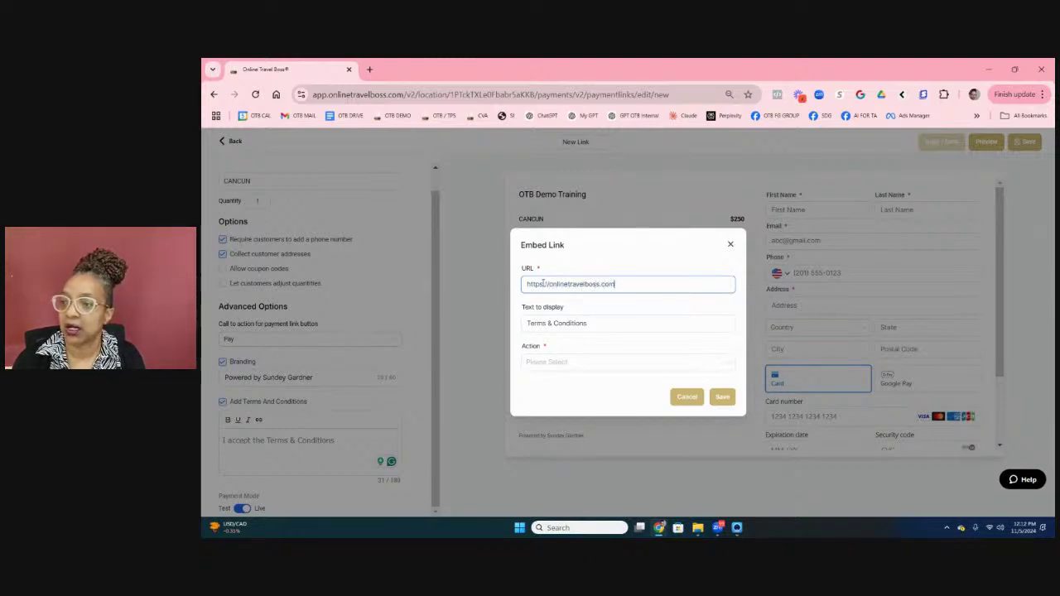
{"action": "type", "text": "term"}
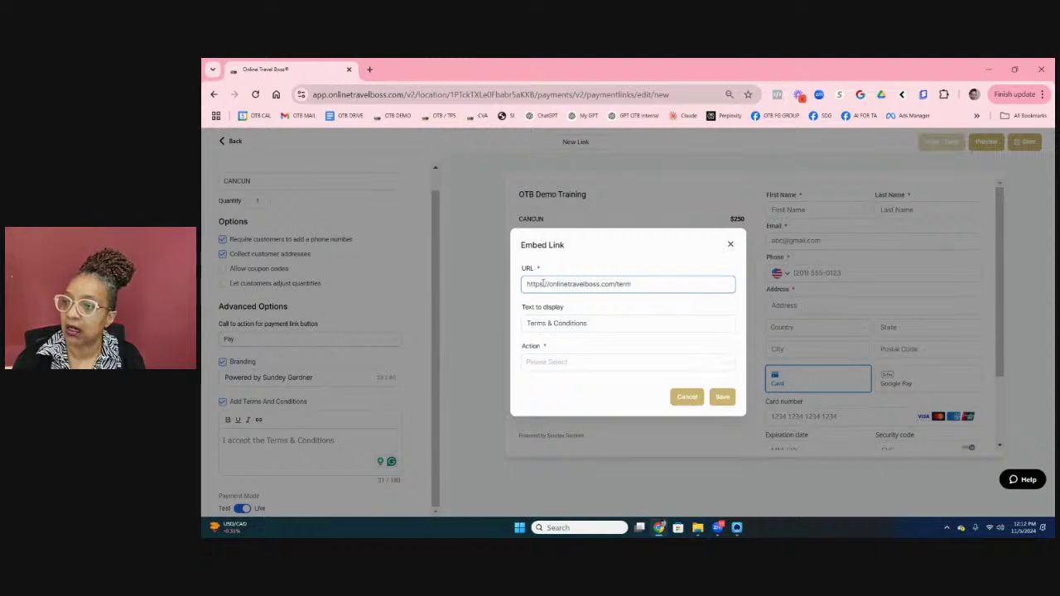
{"action": "key", "text": "BackSpace"}
{"action": "key", "text": "BackSpace"}
{"action": "key", "text": "BackSpace"}
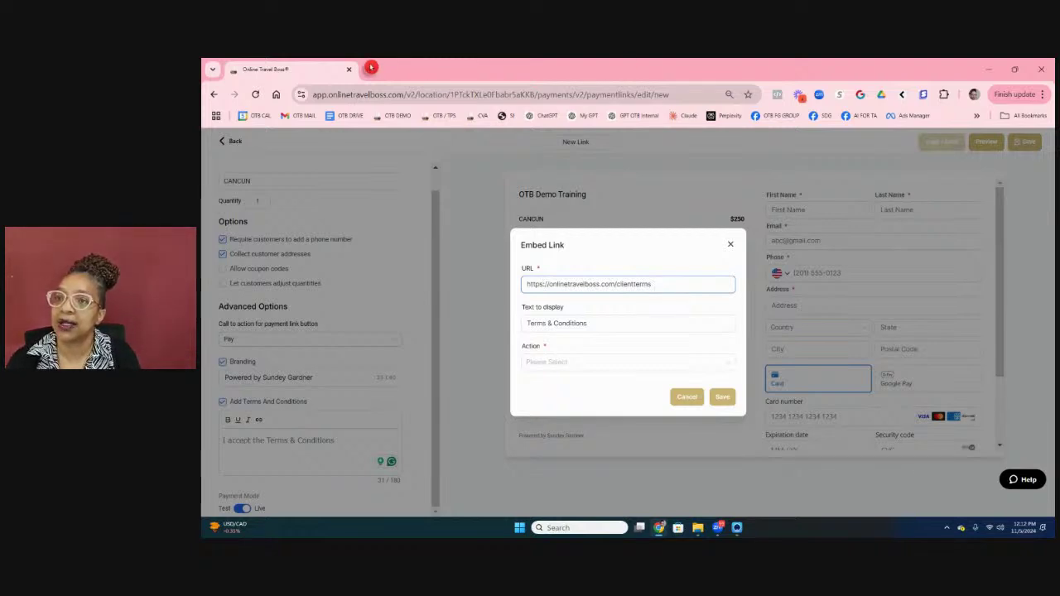
Step: Try searching for the terms page in a new tab, then return to Online Travel Boss
{"action": "left_click", "coordinate": [370, 70]}
{"action": "type", "text": "clien"}
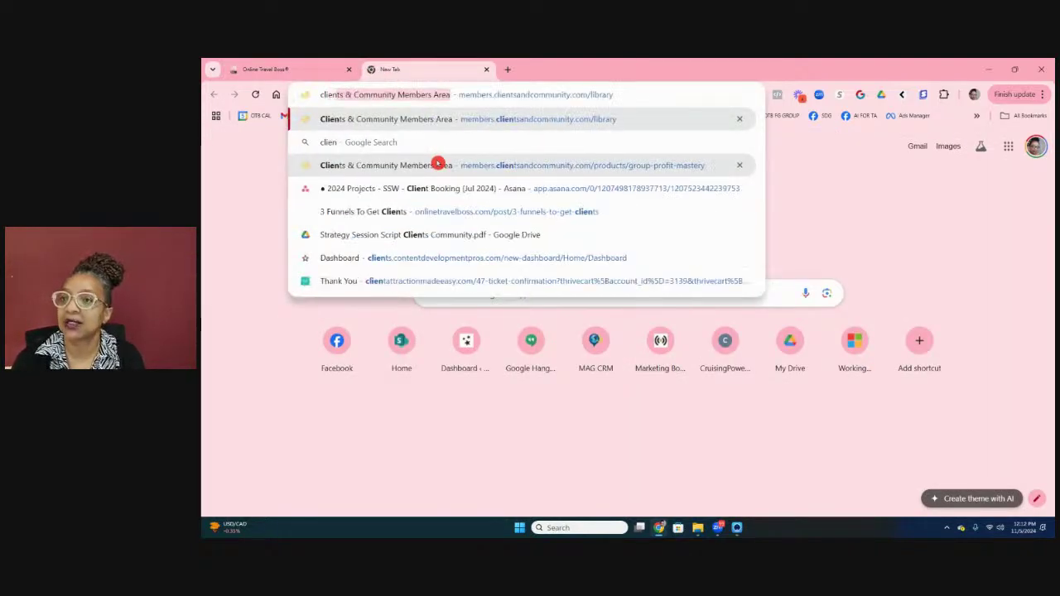
{"action": "type", "text": "ter"}
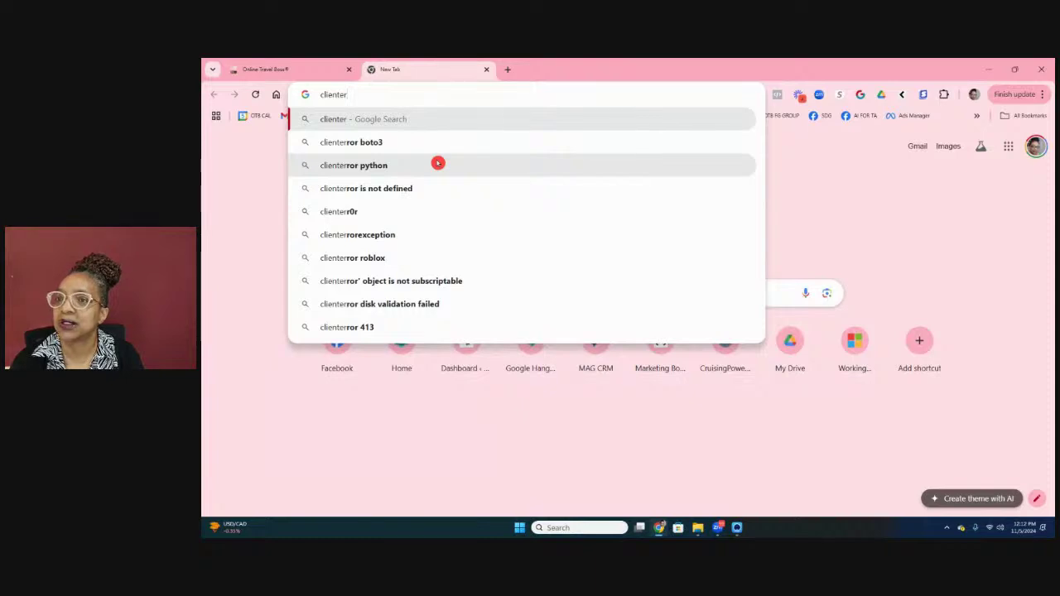
{"action": "key", "text": "BackSpace"}
{"action": "key", "text": "BackSpace"}
{"action": "type", "text": "tterm"}
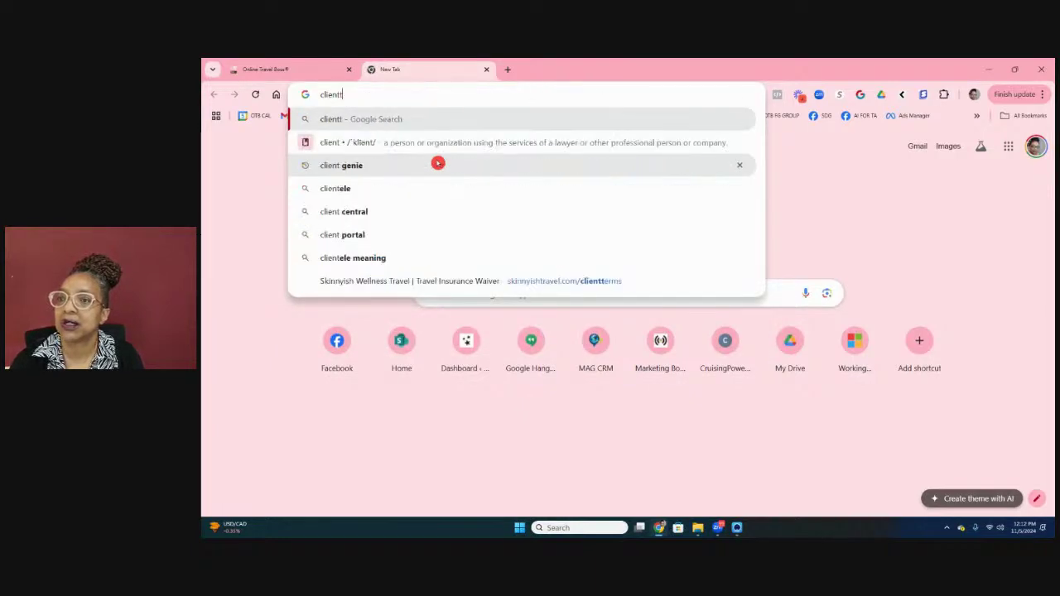
{"action": "key", "text": "BackSpace"}
{"action": "key", "text": "BackSpace"}
{"action": "key", "text": "BackSpace"}
{"action": "key", "text": "BackSpace"}
{"action": "key", "text": "BackSpace"}
{"action": "key", "text": "BackSpace"}
{"action": "key", "text": "BackSpace"}
{"action": "key", "text": "BackSpace"}
{"action": "key", "text": "BackSpace"}
{"action": "key", "text": "BackSpace"}
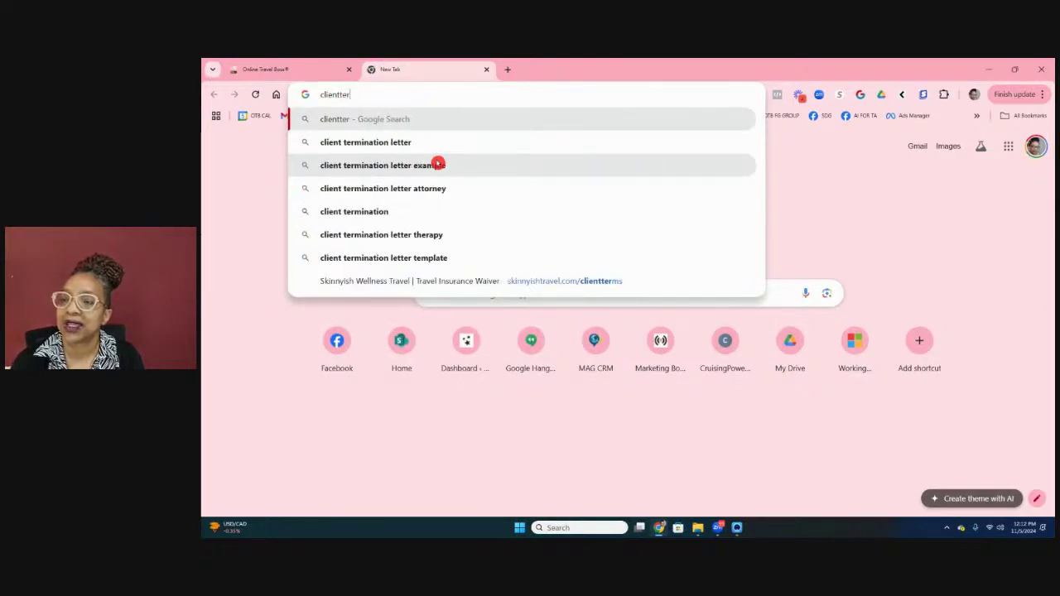
{"action": "type", "text": "travel"}
{"action": "type", "text": "erter"}
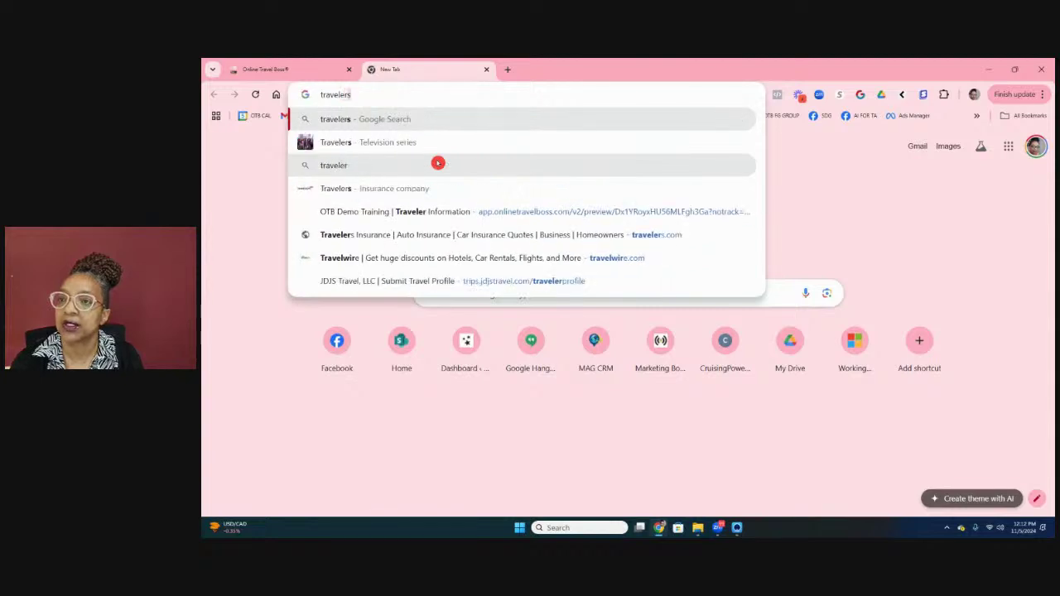
{"action": "type", "text": "m"}
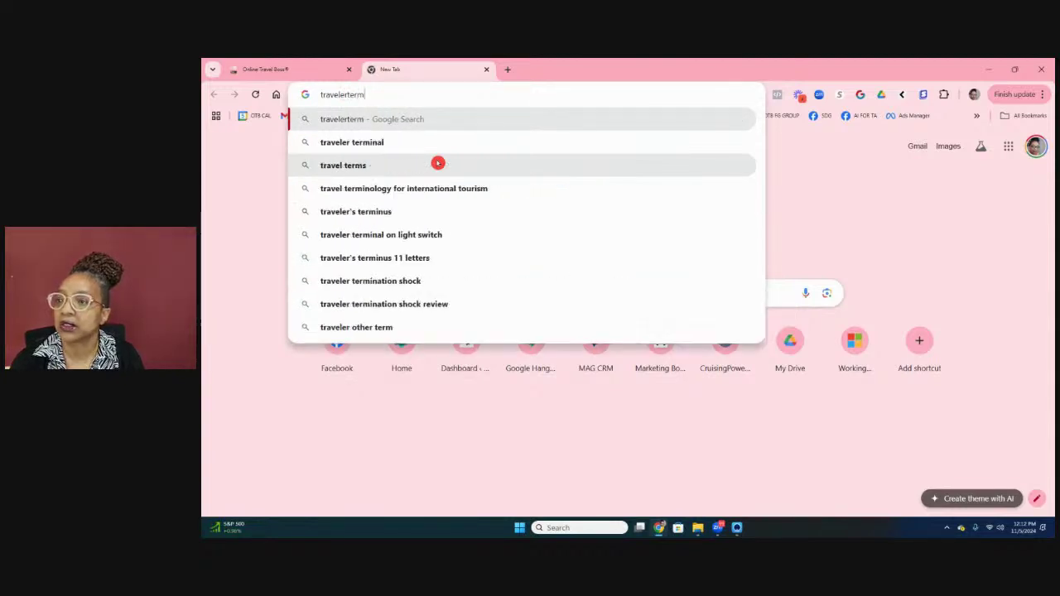
{"action": "key", "text": "BackSpace"}
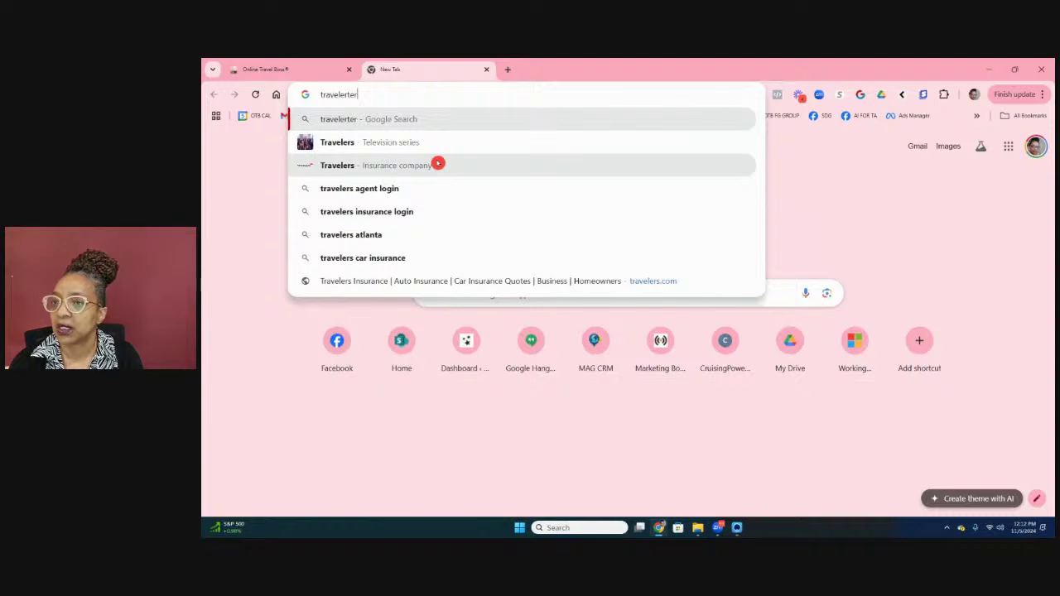
{"action": "type", "text": "ms"}
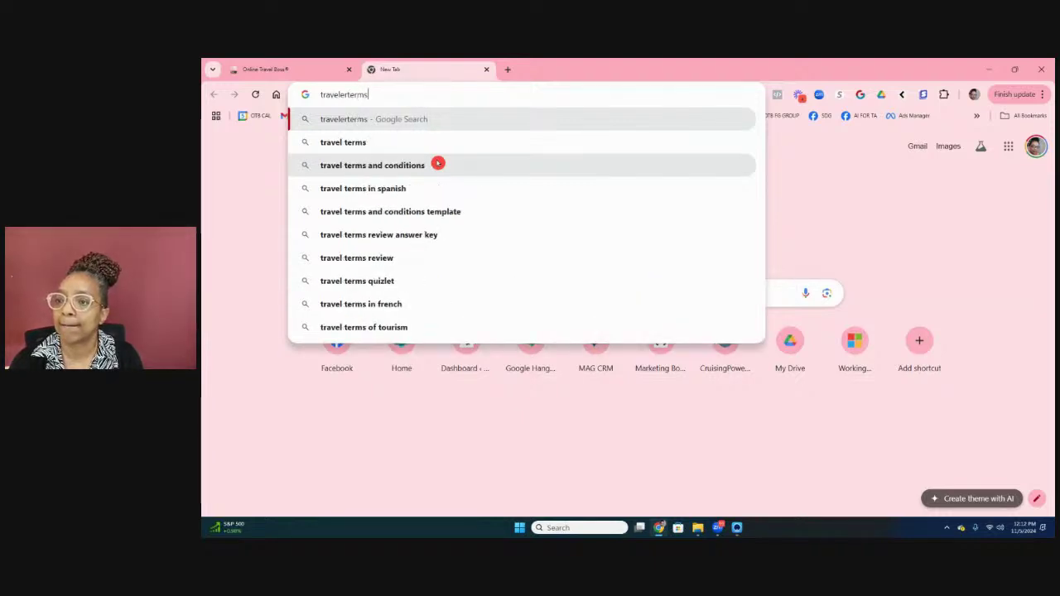
{"action": "left_click", "coordinate": [300, 69]}
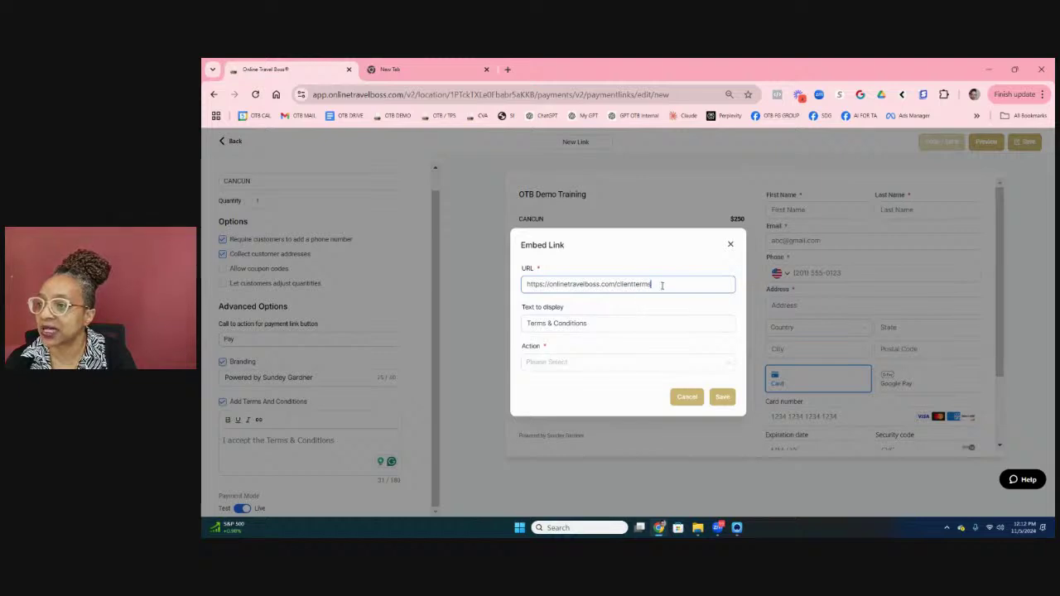
{"action": "left_click", "coordinate": [631, 284]}
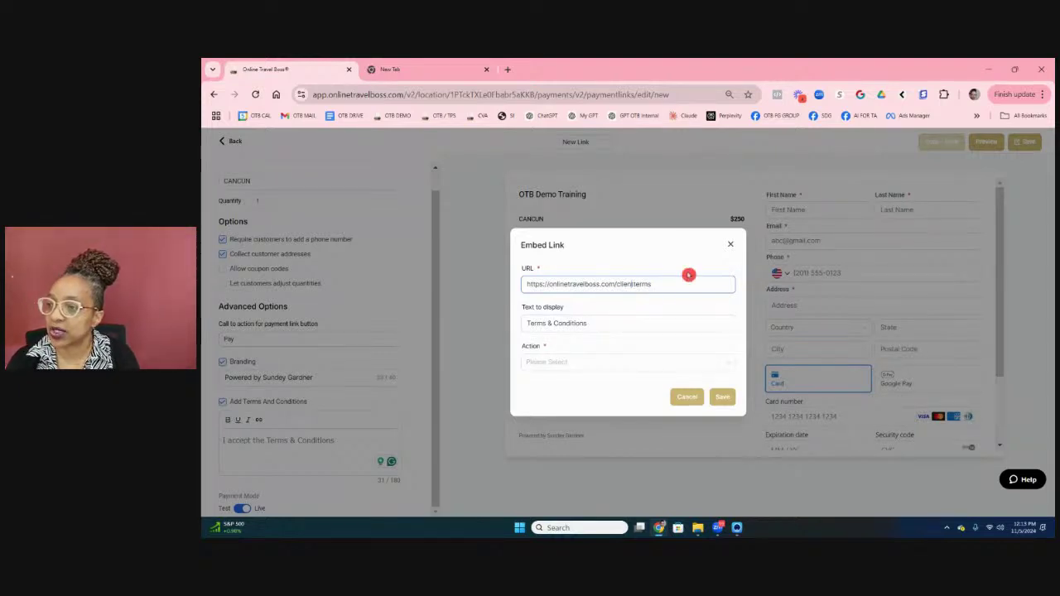
{"action": "key", "text": "BackSpace"}
{"action": "key", "text": "BackSpace"}
{"action": "key", "text": "BackSpace"}
{"action": "key", "text": "BackSpace"}
{"action": "key", "text": "BackSpace"}
{"action": "key", "text": "BackSpace"}
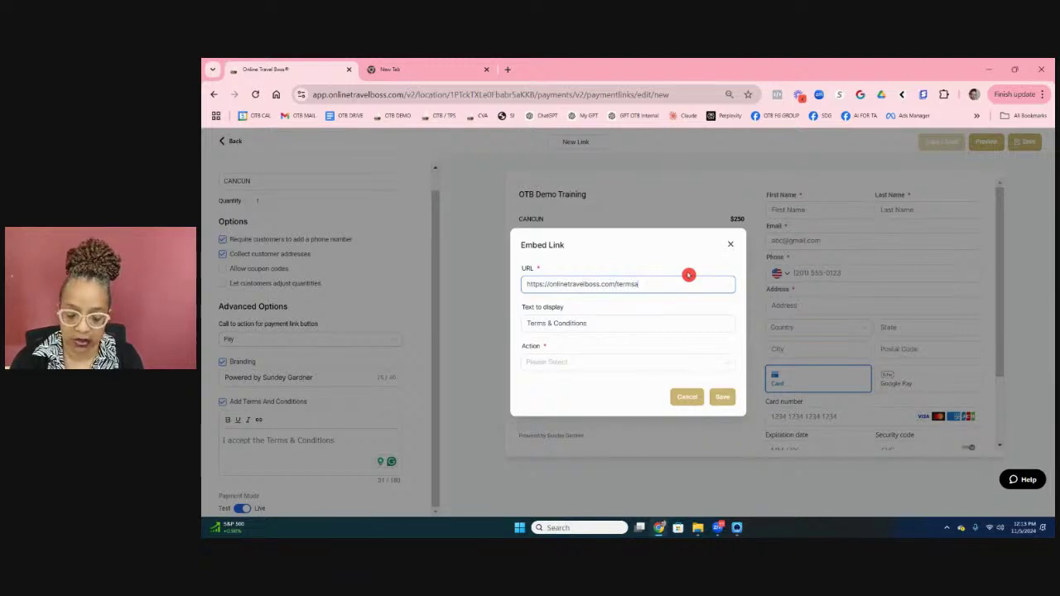
{"action": "key", "text": "BackSpace"}
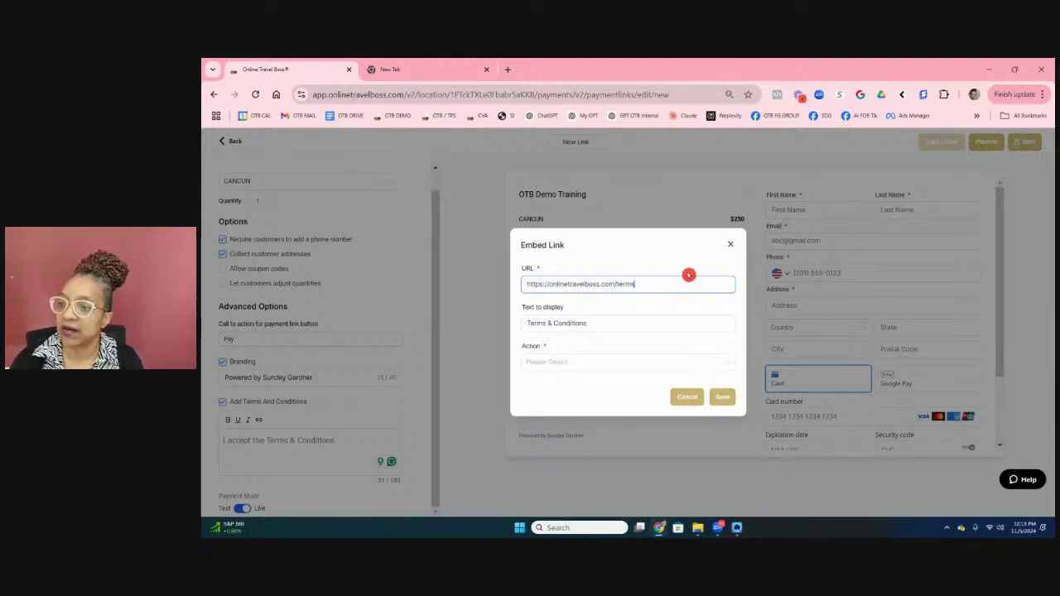
{"action": "left_click", "coordinate": [620, 364]}
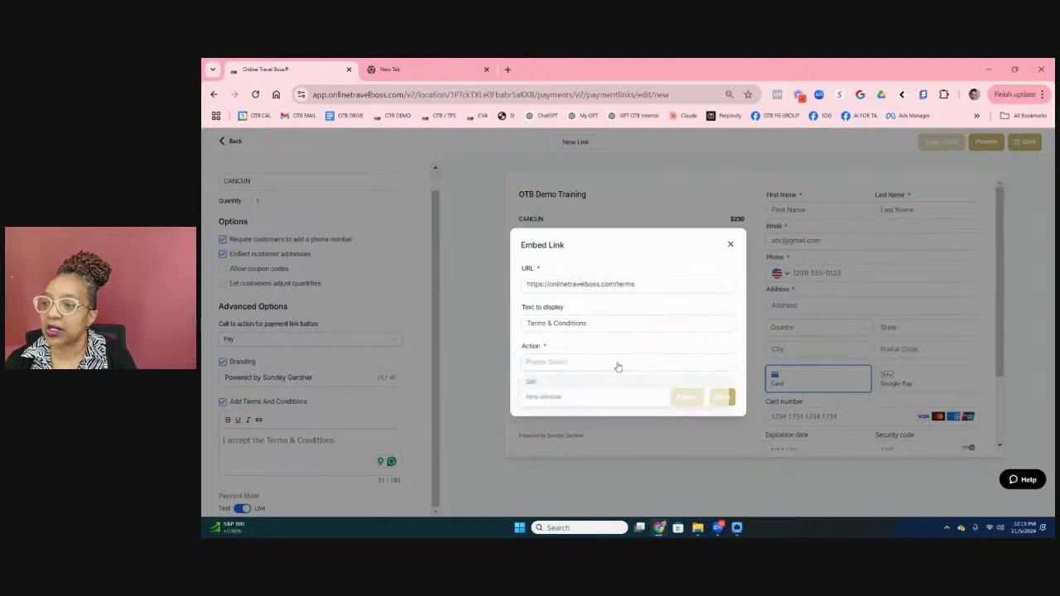
{"action": "left_click", "coordinate": [561, 397]}
{"action": "left_click", "coordinate": [723, 401]}
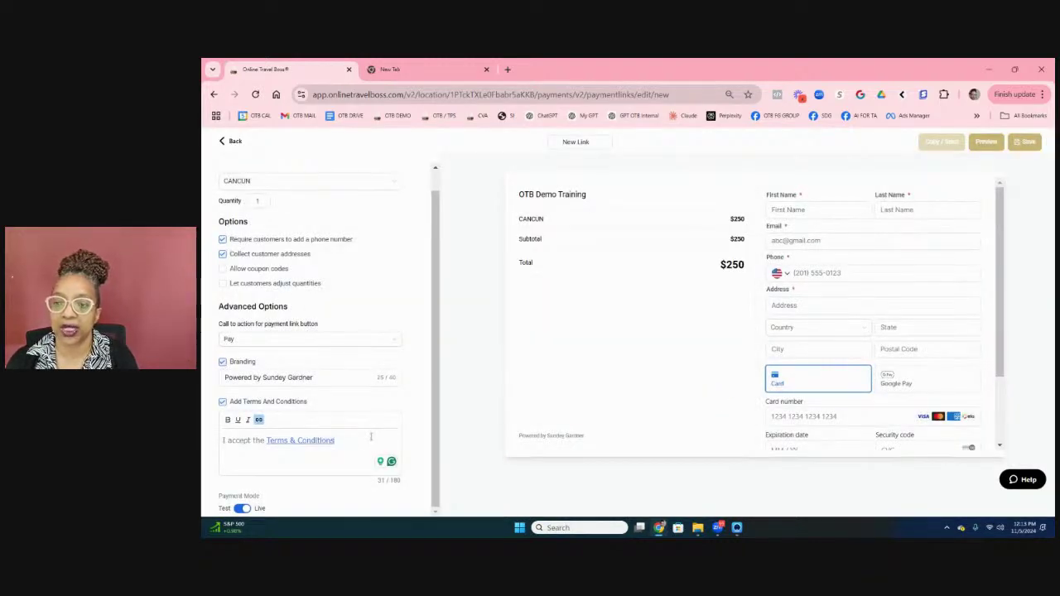
Step: End the acceptance line with a period and switch Payment Mode from Live to Test
{"action": "type", "text": "."}
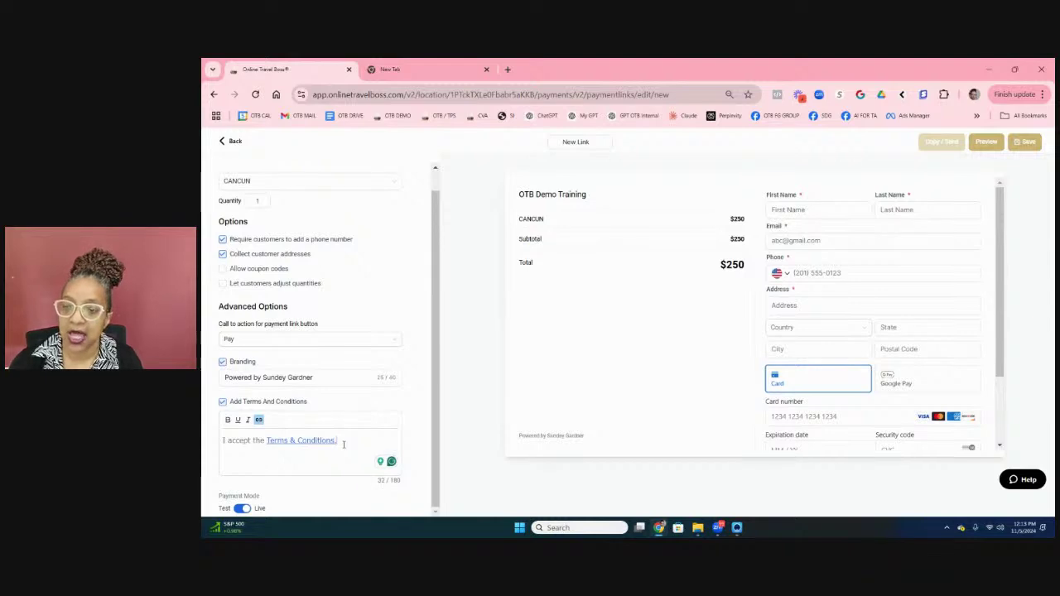
{"action": "left_click_drag", "start_coordinate": [344, 443], "coordinate": [222, 442]}
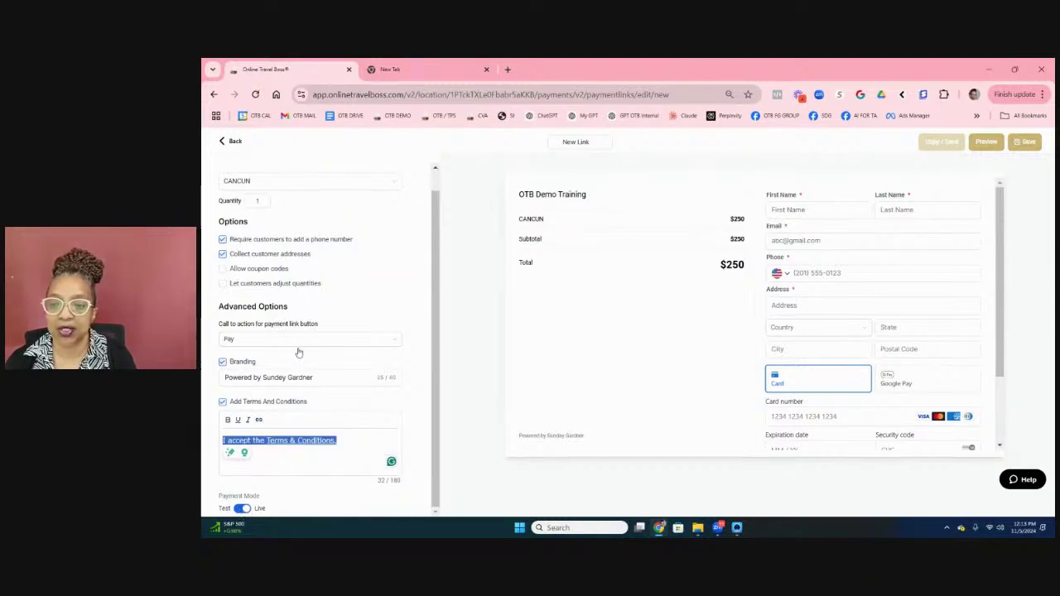
{"action": "left_click", "coordinate": [240, 511]}
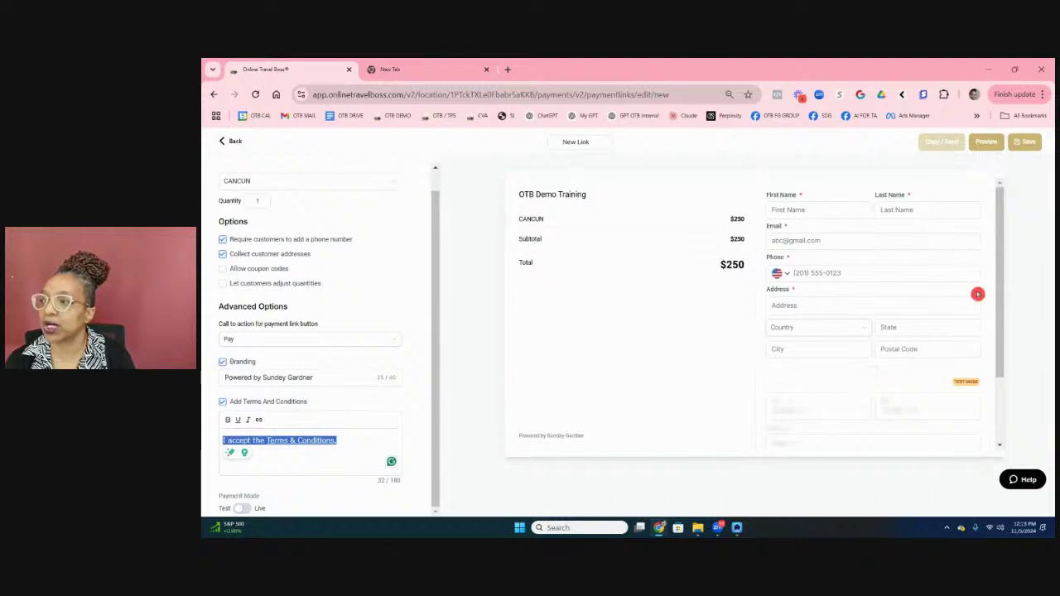
{"action": "scroll", "coordinate": [398, 251], "scroll_direction": "up", "scroll_amount": 1}
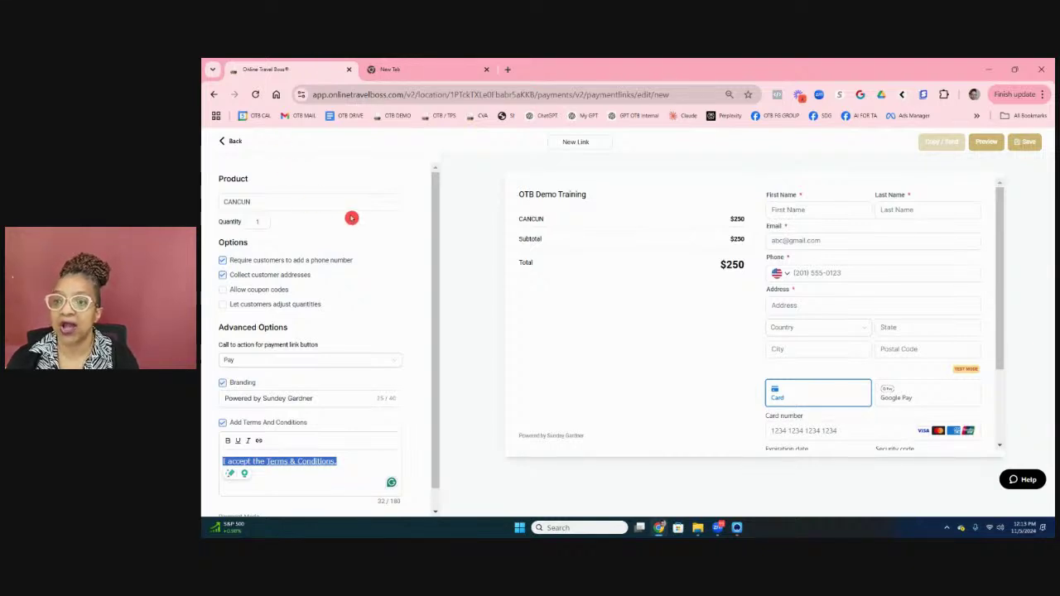
Step: Change the link's product to Test Product OTB Payment @ 175 ($25 setup fee, $200 today)
{"action": "left_click", "coordinate": [353, 206]}
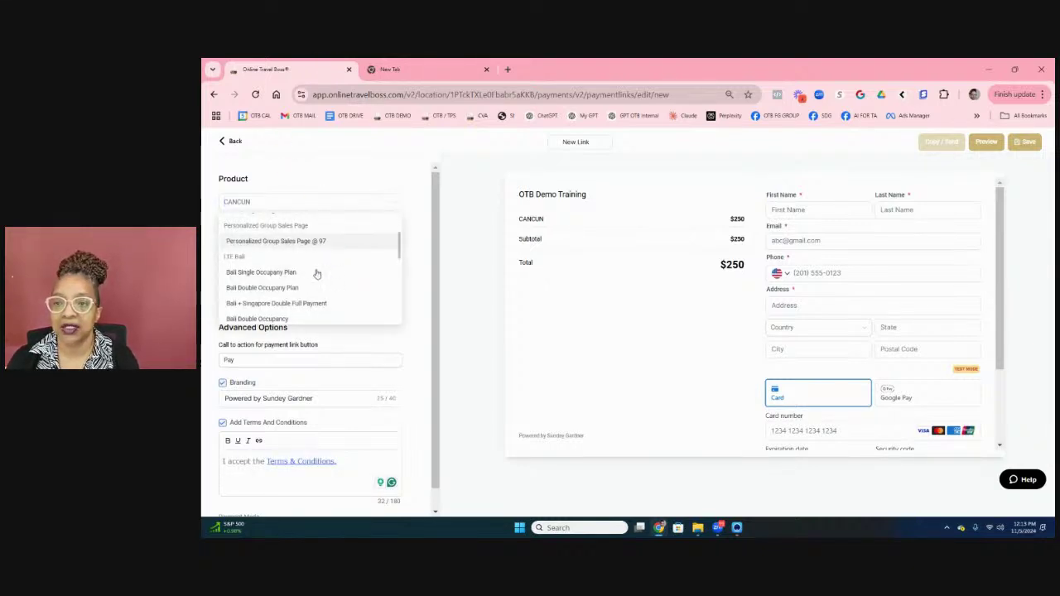
{"action": "scroll", "coordinate": [342, 303], "scroll_direction": "down", "scroll_amount": 1}
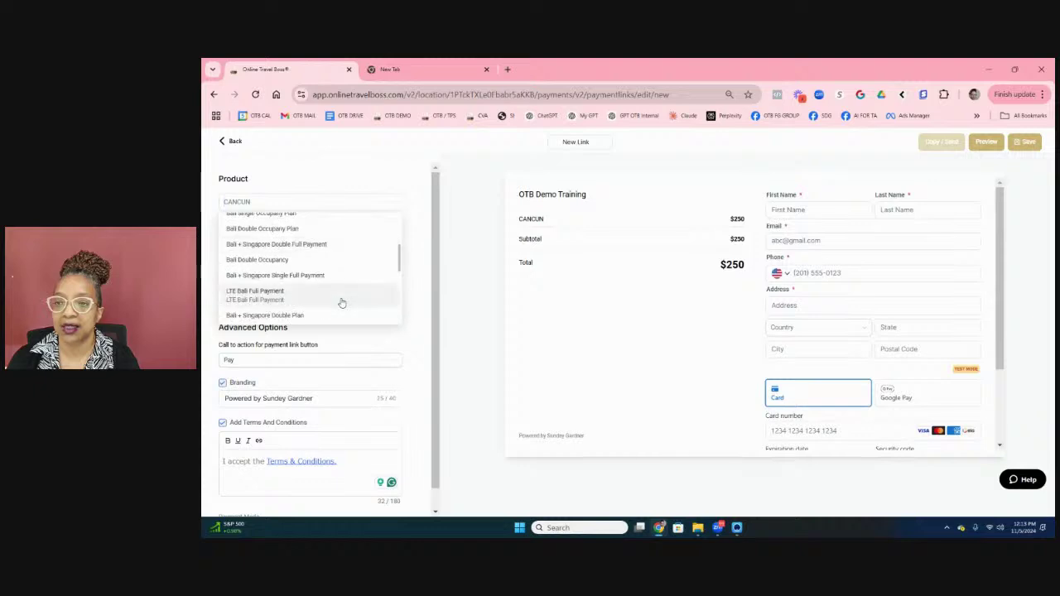
{"action": "scroll", "coordinate": [342, 303], "scroll_direction": "down", "scroll_amount": 1}
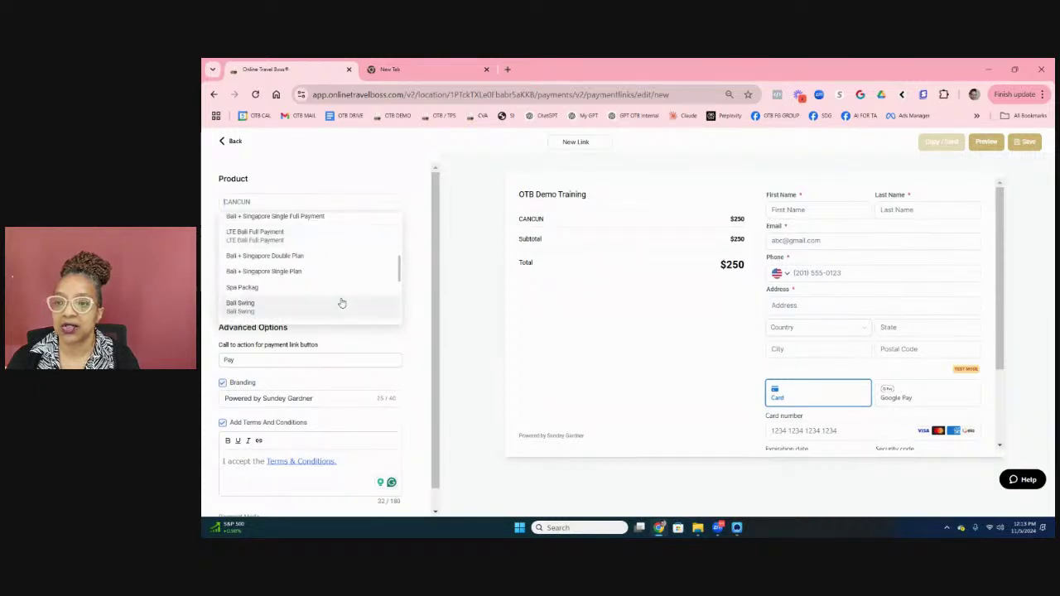
{"action": "scroll", "coordinate": [342, 303], "scroll_direction": "down", "scroll_amount": 2}
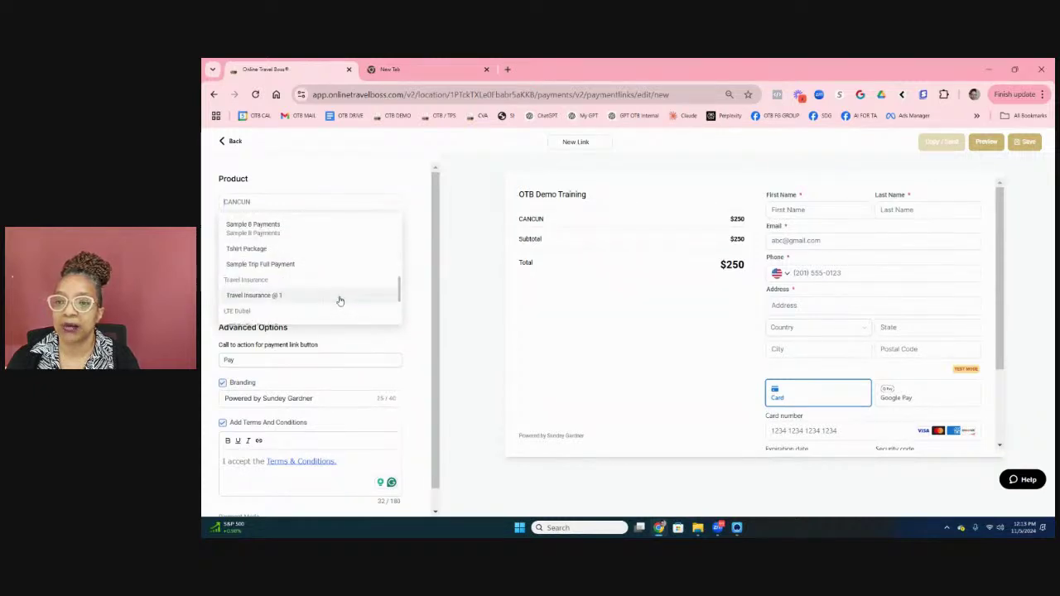
{"action": "scroll", "coordinate": [338, 301], "scroll_direction": "up", "scroll_amount": 10}
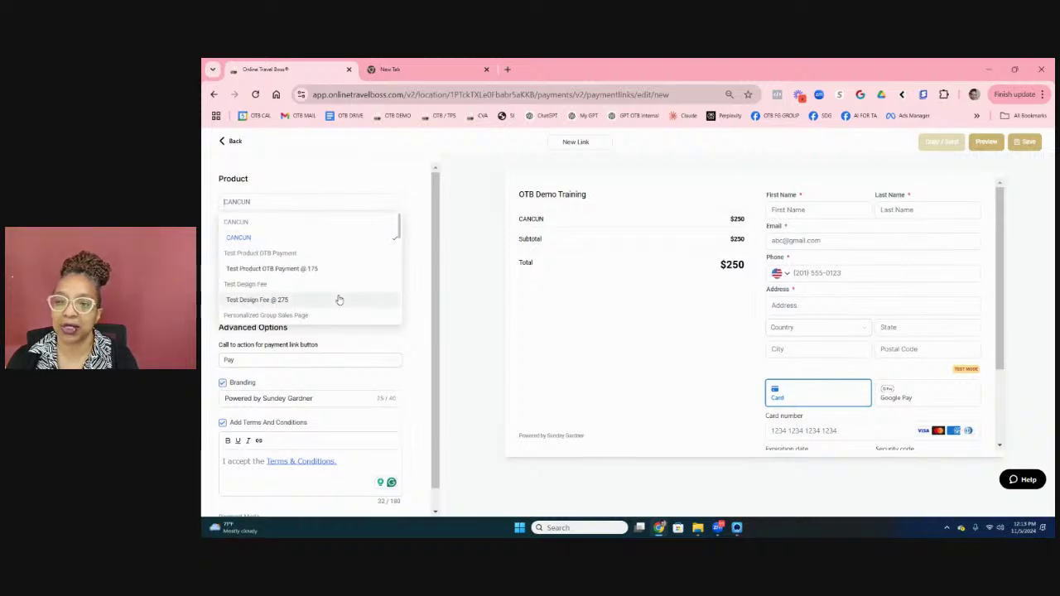
{"action": "left_click", "coordinate": [302, 252]}
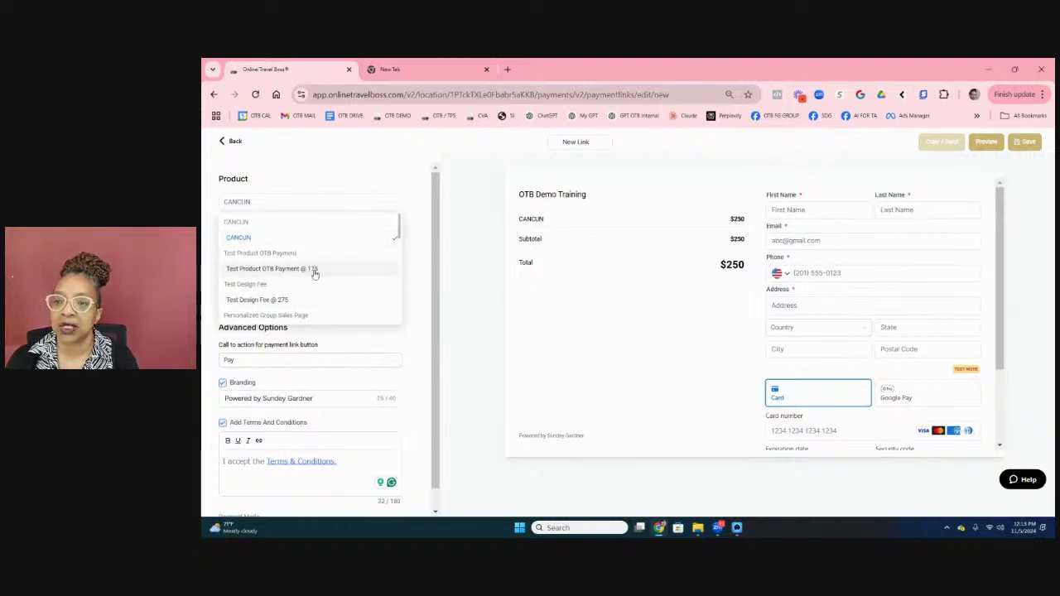
{"action": "left_click", "coordinate": [315, 273]}
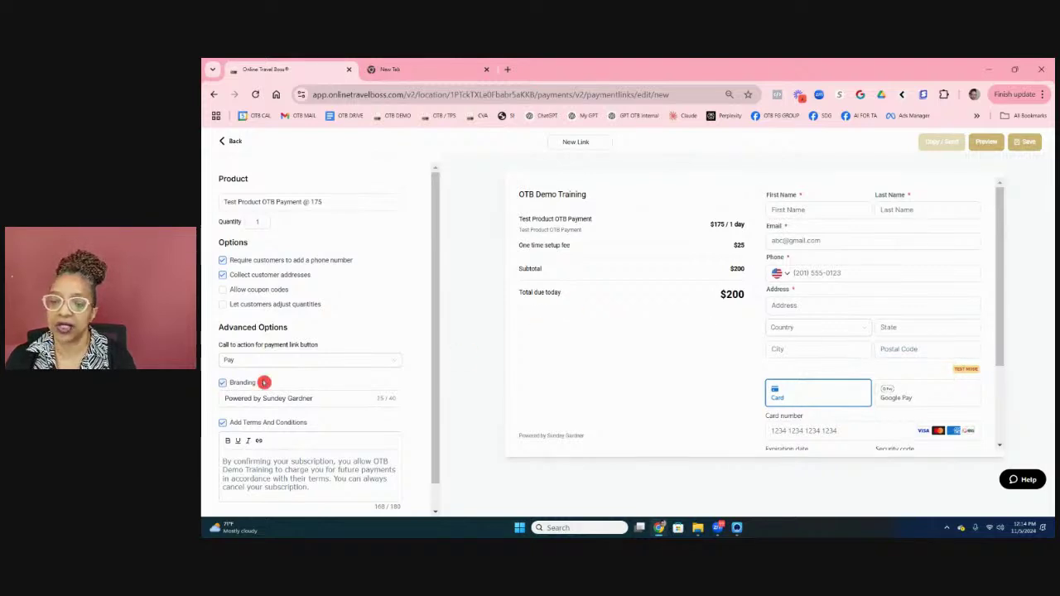
Step: Select the subscription terms paragraph and save the payment link
{"action": "scroll", "coordinate": [262, 382], "scroll_direction": "down", "scroll_amount": 1}
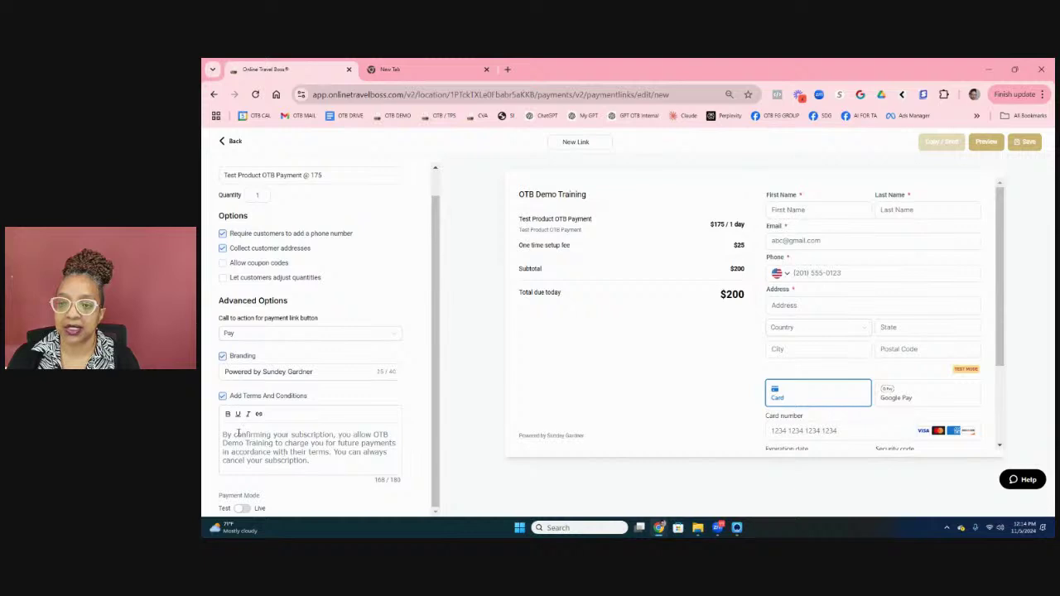
{"action": "left_click_drag", "start_coordinate": [319, 461], "coordinate": [225, 432]}
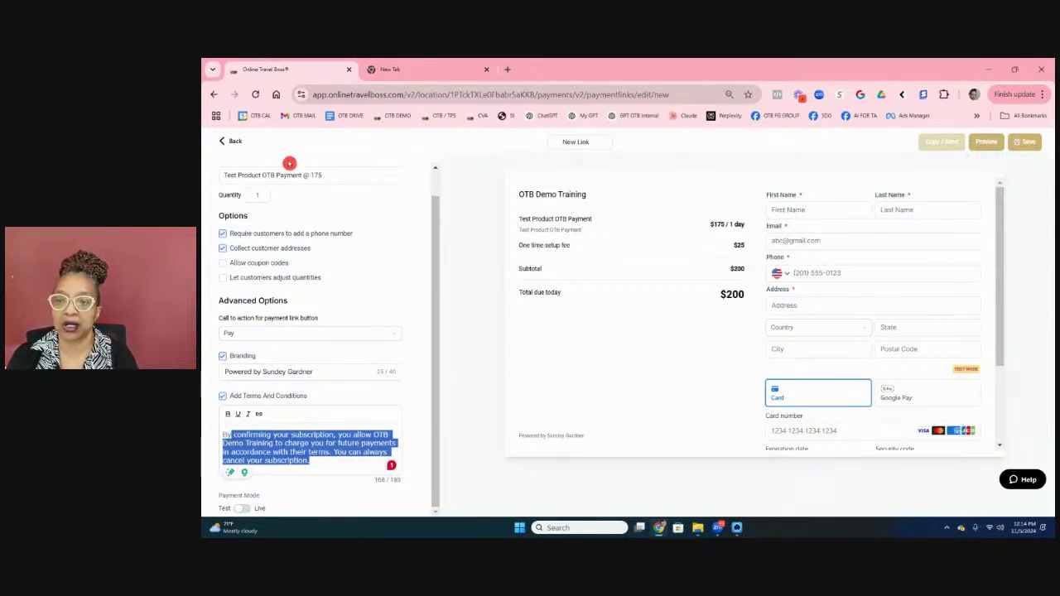
{"action": "left_click", "coordinate": [1023, 142]}
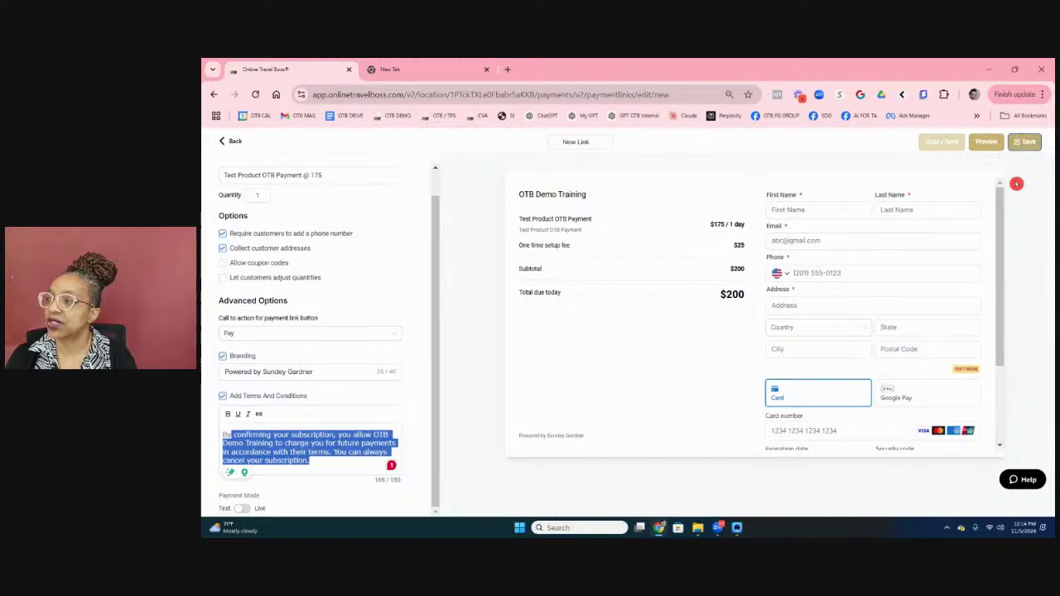
Step: Preview the saved link in a new tab and scroll through the $200 checkout form
{"action": "left_click", "coordinate": [990, 143]}
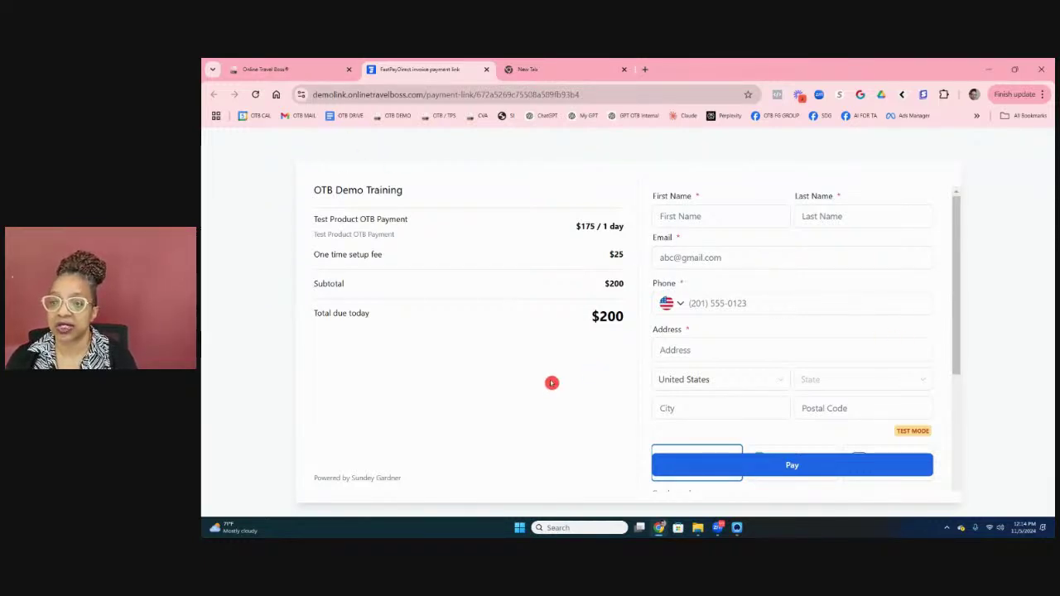
{"action": "scroll", "coordinate": [710, 284], "scroll_direction": "down", "scroll_amount": 3}
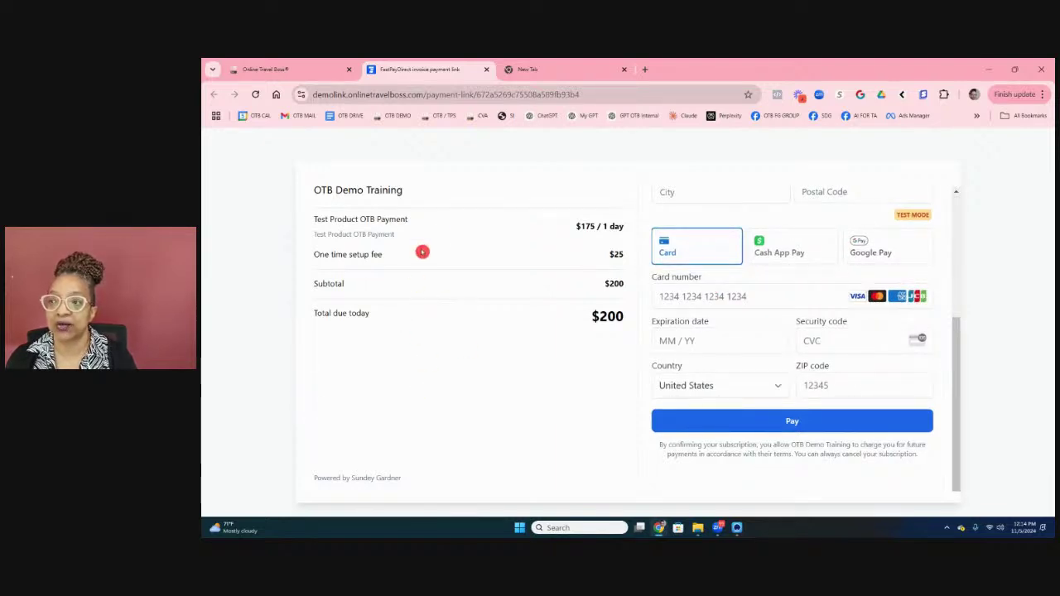
{"action": "scroll", "coordinate": [599, 282], "scroll_direction": "up", "scroll_amount": 2}
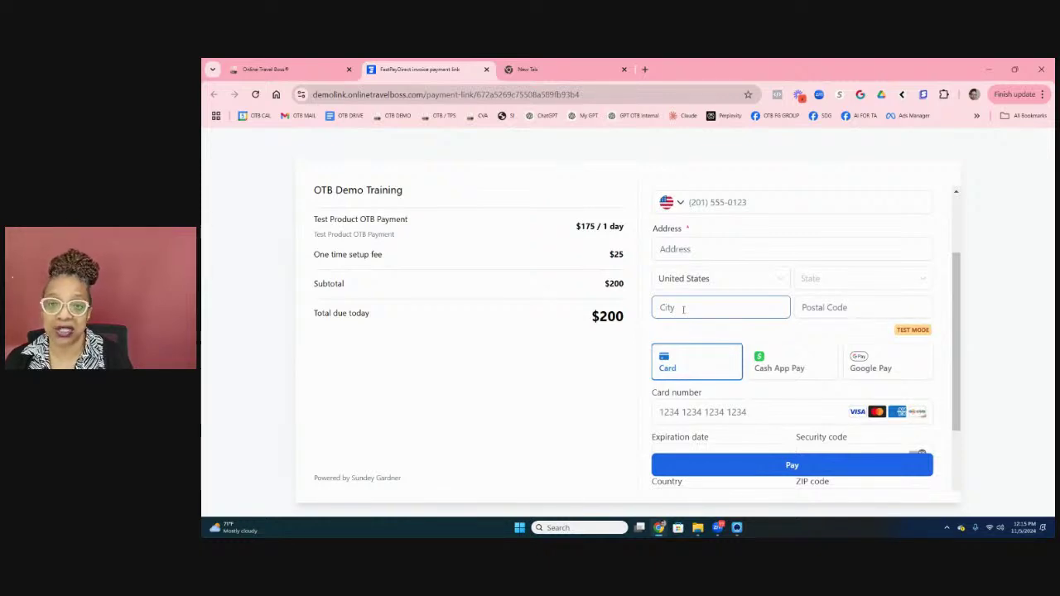
{"action": "left_click", "coordinate": [718, 369]}
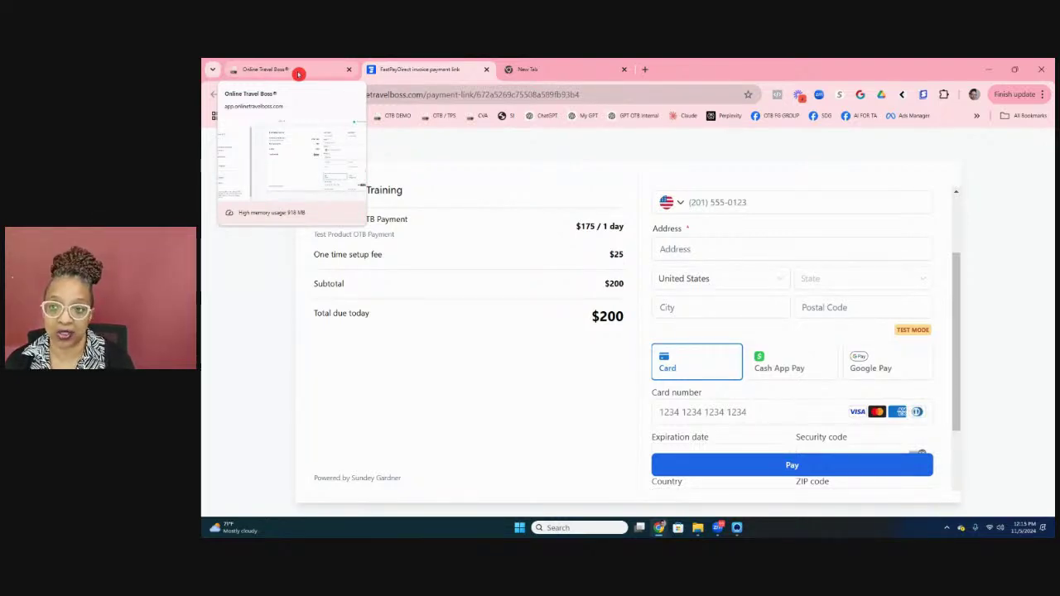
Step: Open the shareable Get Payment Link for the $200 test product, glancing at the contact search
{"action": "left_click", "coordinate": [299, 74]}
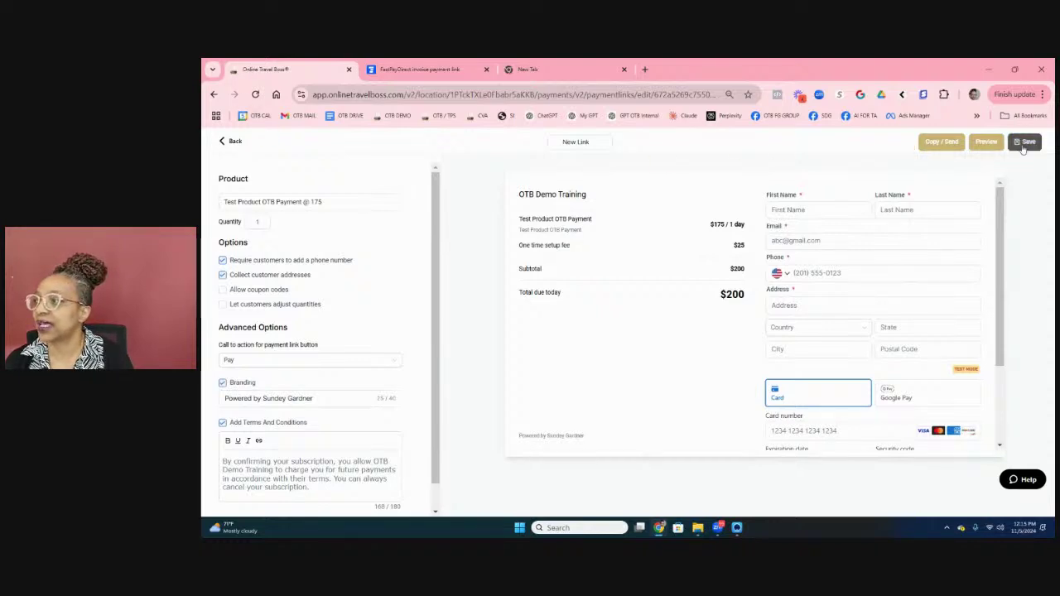
{"action": "left_click", "coordinate": [941, 141]}
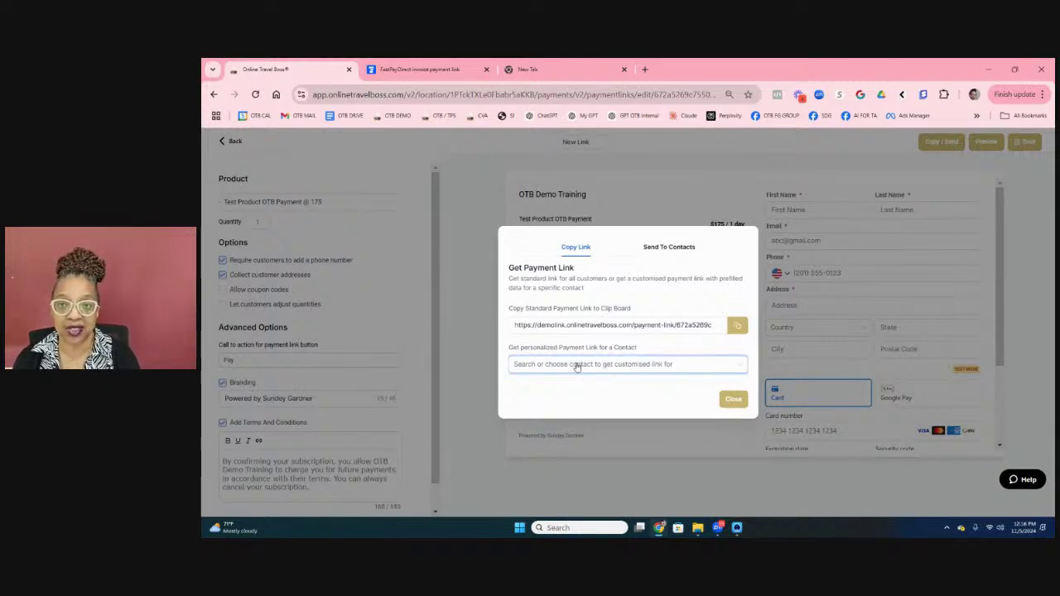
{"action": "left_click", "coordinate": [577, 365]}
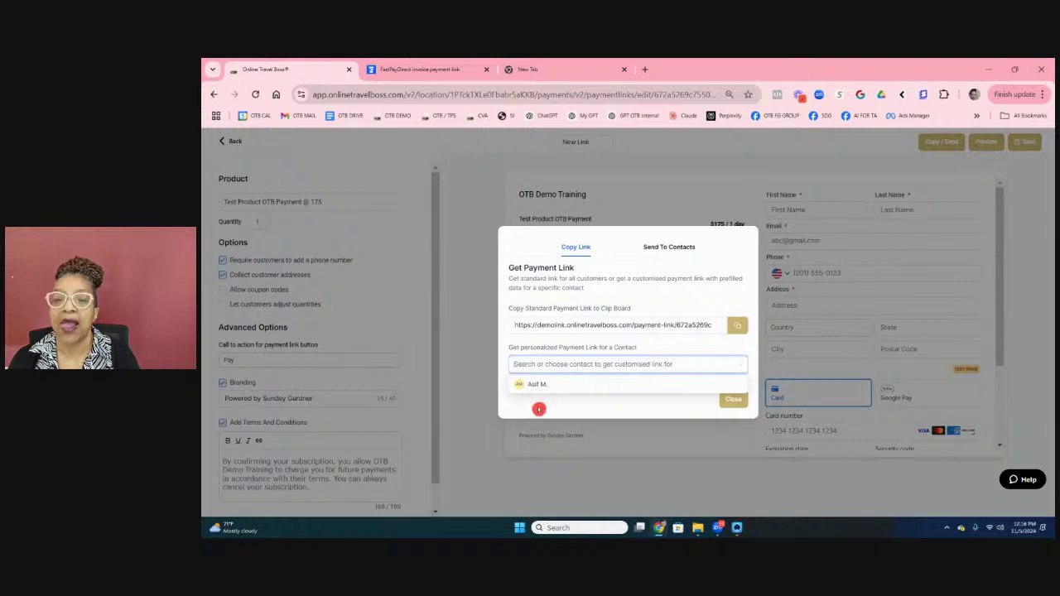
{"action": "left_click", "coordinate": [626, 339]}
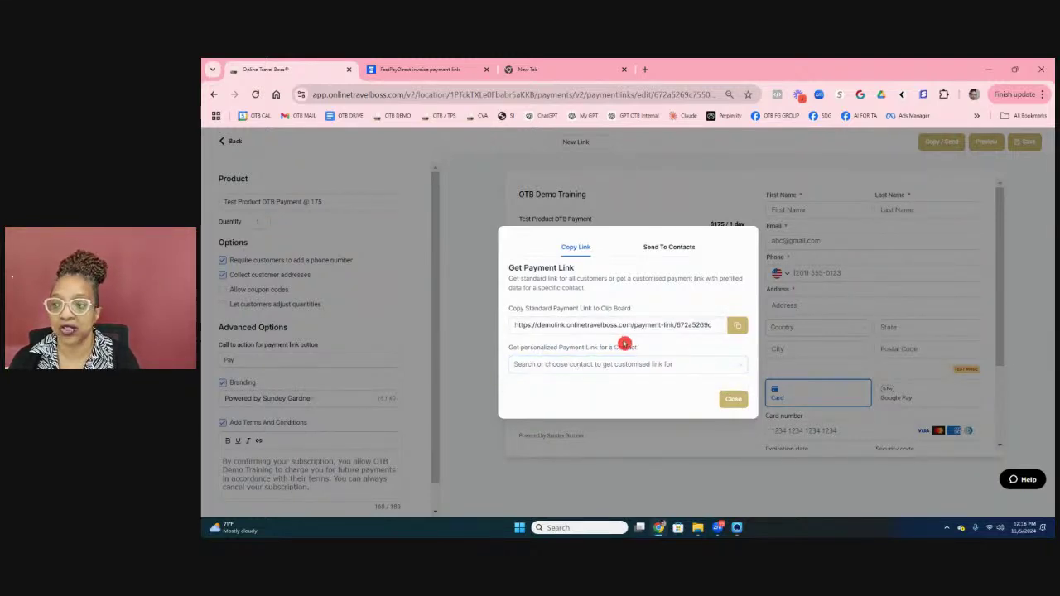
Step: In Send To Contacts, make the test contact the only recipient
{"action": "left_click", "coordinate": [674, 248]}
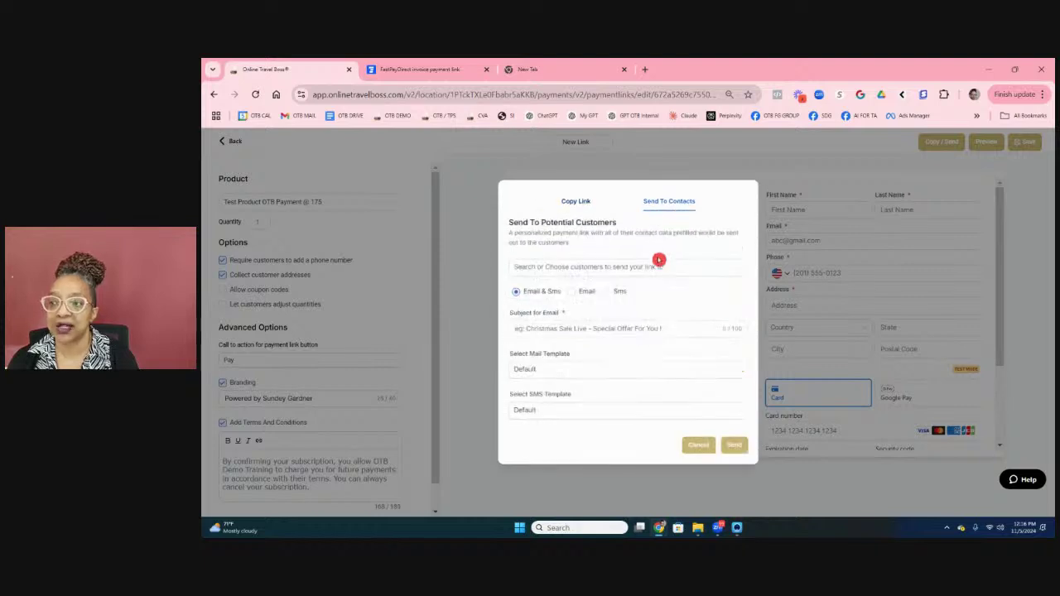
{"action": "left_click", "coordinate": [595, 247]}
{"action": "left_click", "coordinate": [556, 268]}
{"action": "left_click", "coordinate": [562, 290]}
{"action": "left_click", "coordinate": [567, 320]}
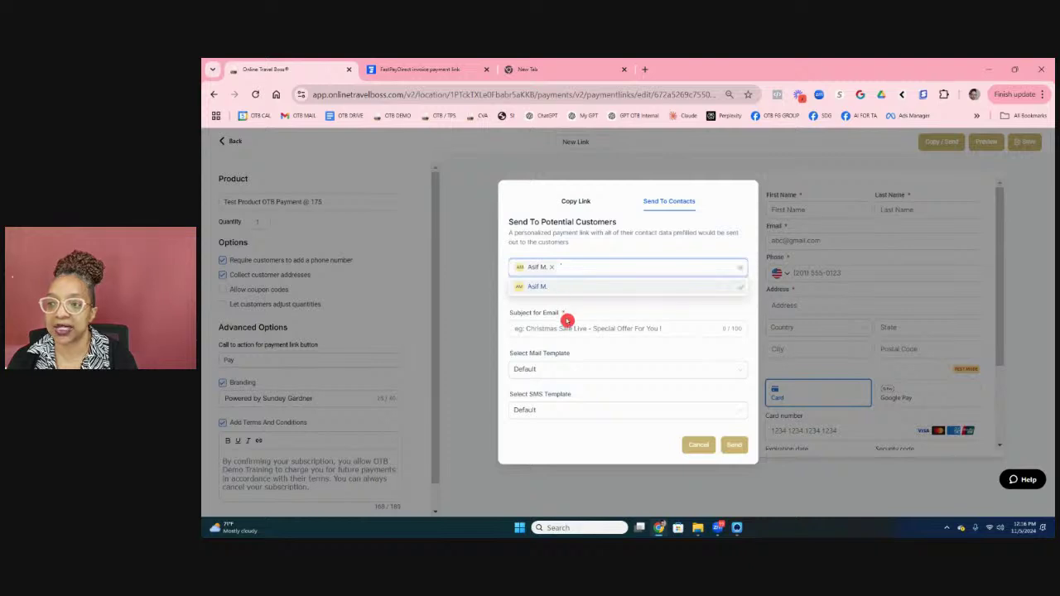
{"action": "type", "text": "sund"}
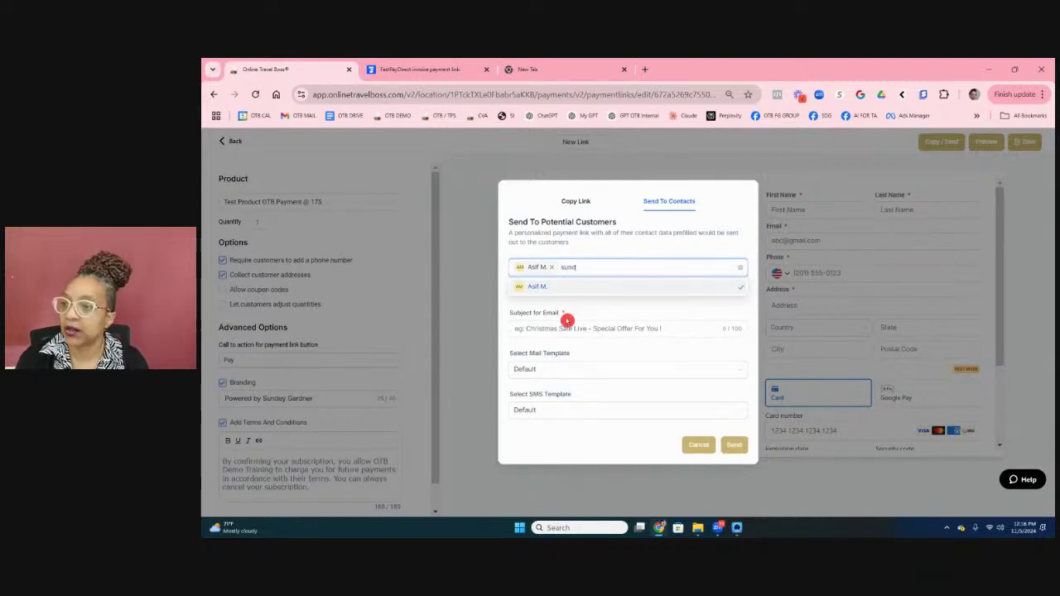
{"action": "type", "text": "ey"}
{"action": "key", "text": "BackSpace"}
{"action": "key", "text": "BackSpace"}
{"action": "key", "text": "BackSpace"}
{"action": "key", "text": "BackSpace"}
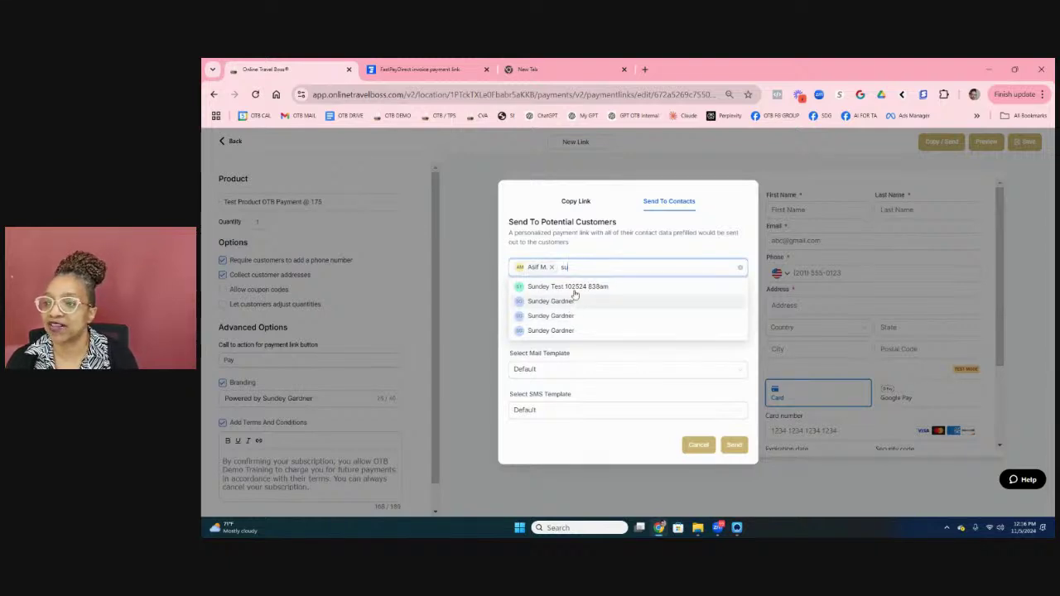
{"action": "left_click", "coordinate": [571, 286]}
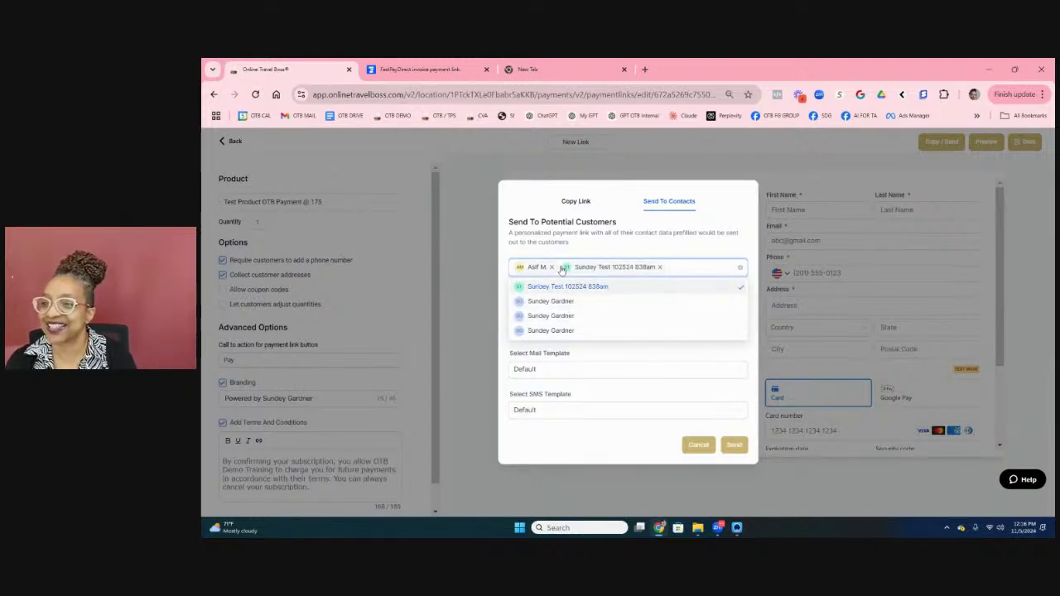
{"action": "left_click", "coordinate": [552, 267]}
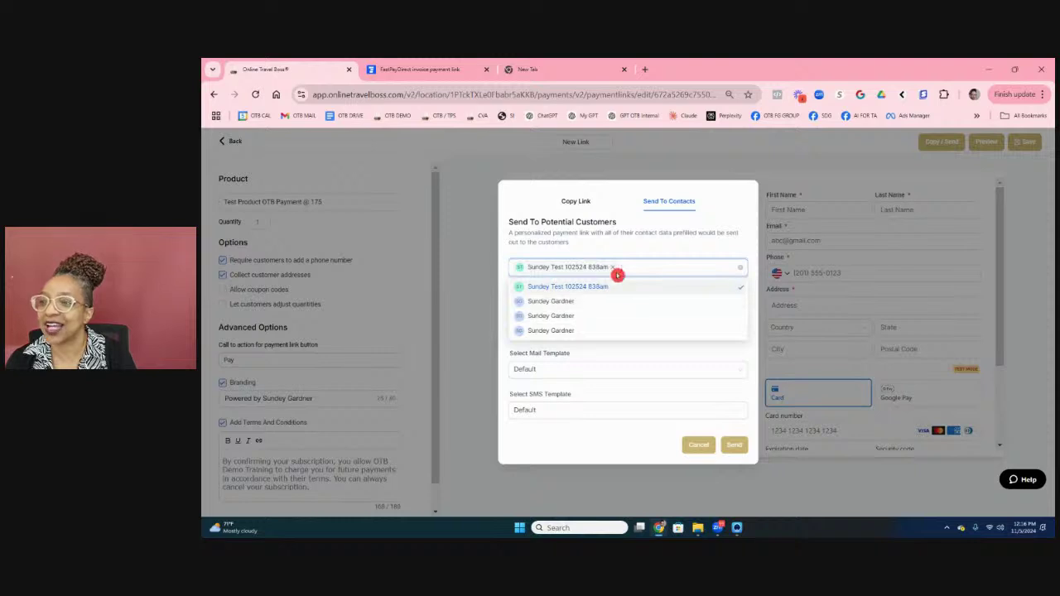
{"action": "left_click", "coordinate": [722, 350]}
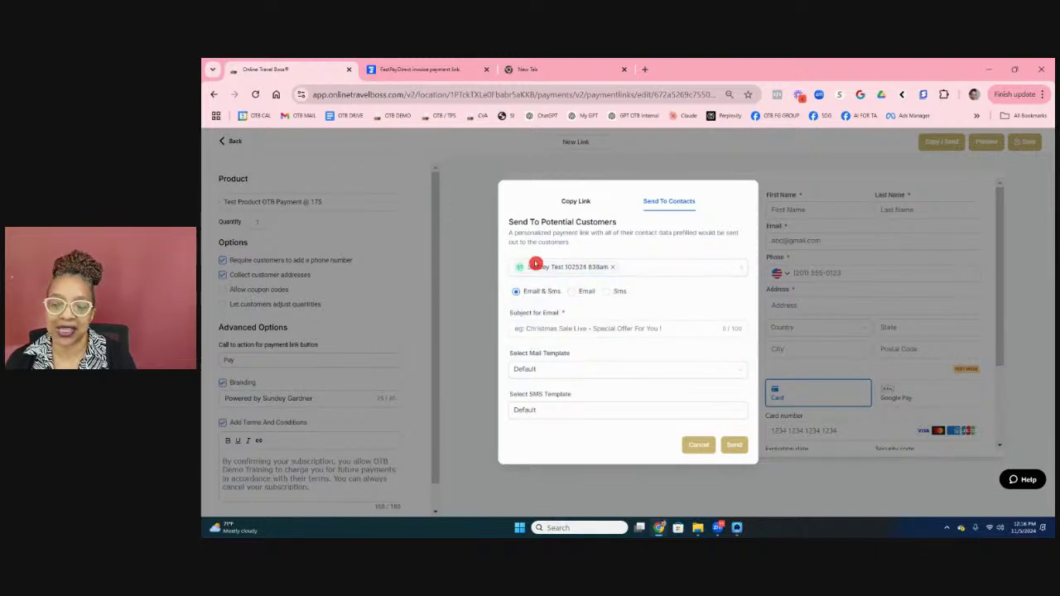
Step: Send the link by Email only with the subject 'Test Payment Link Feature'
{"action": "left_click", "coordinate": [572, 294]}
{"action": "left_click", "coordinate": [611, 348]}
{"action": "left_click", "coordinate": [588, 395]}
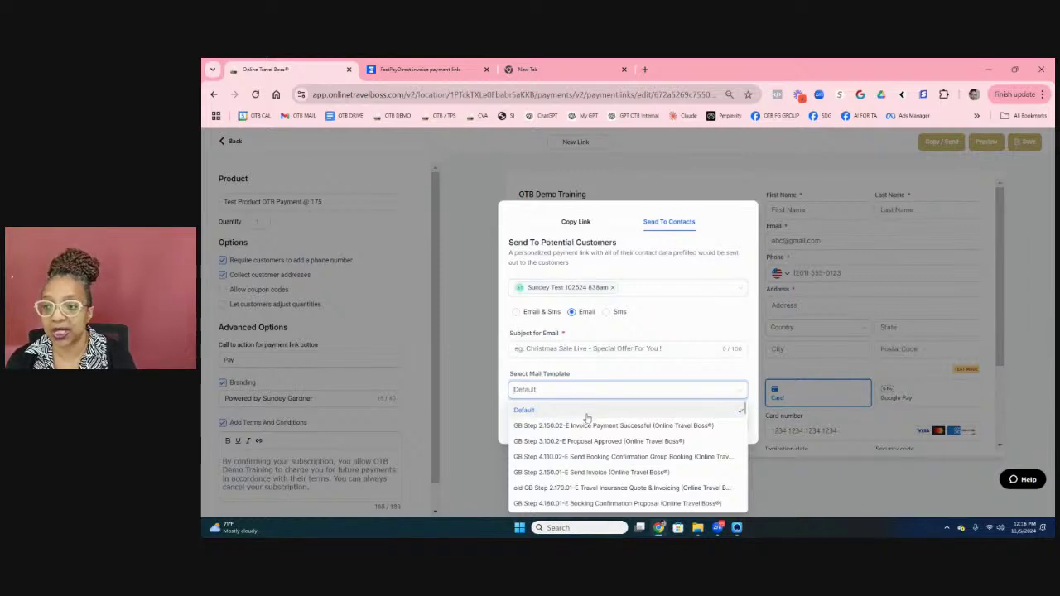
{"action": "left_click", "coordinate": [557, 377]}
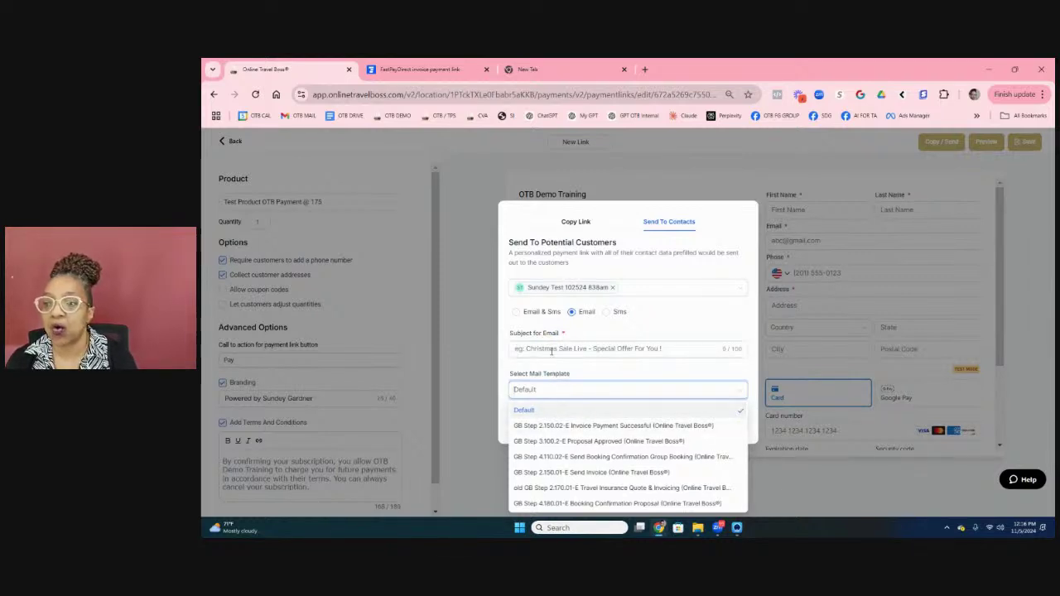
{"action": "left_click", "coordinate": [544, 348]}
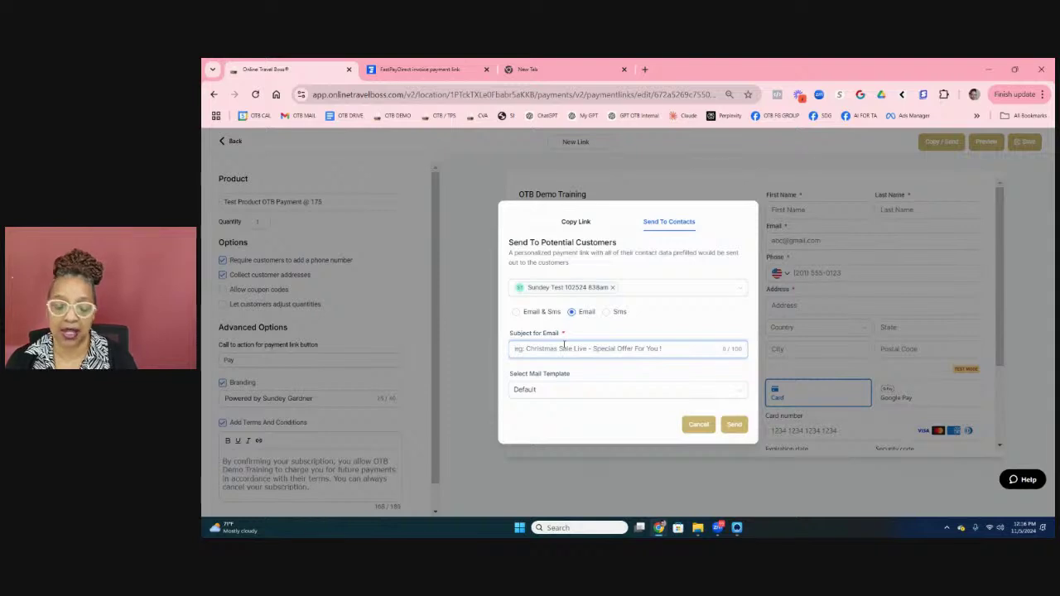
{"action": "type", "text": "Test Payment Lin"}
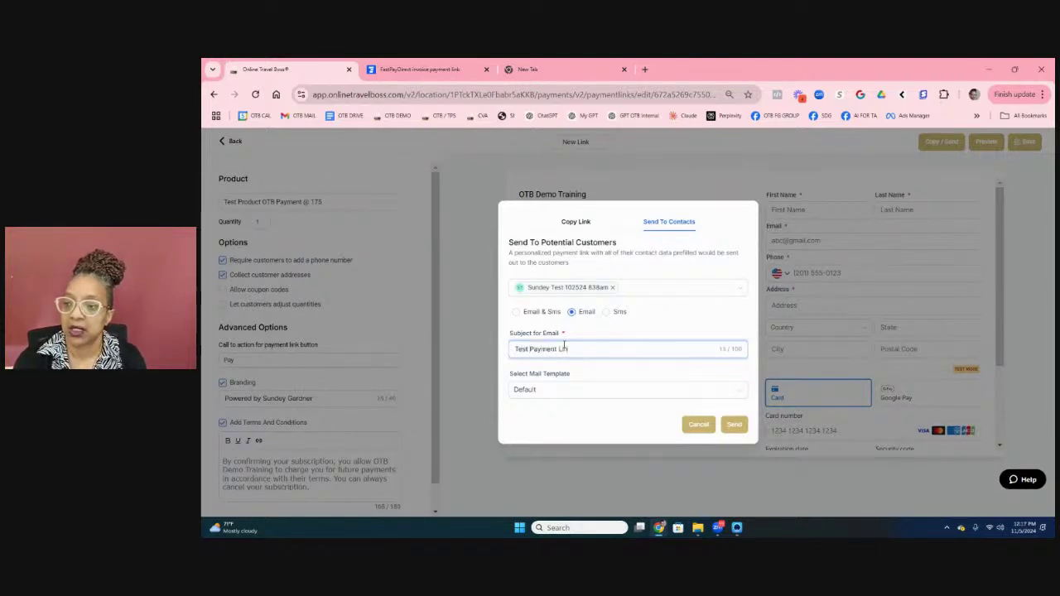
{"action": "type", "text": "k Feature"}
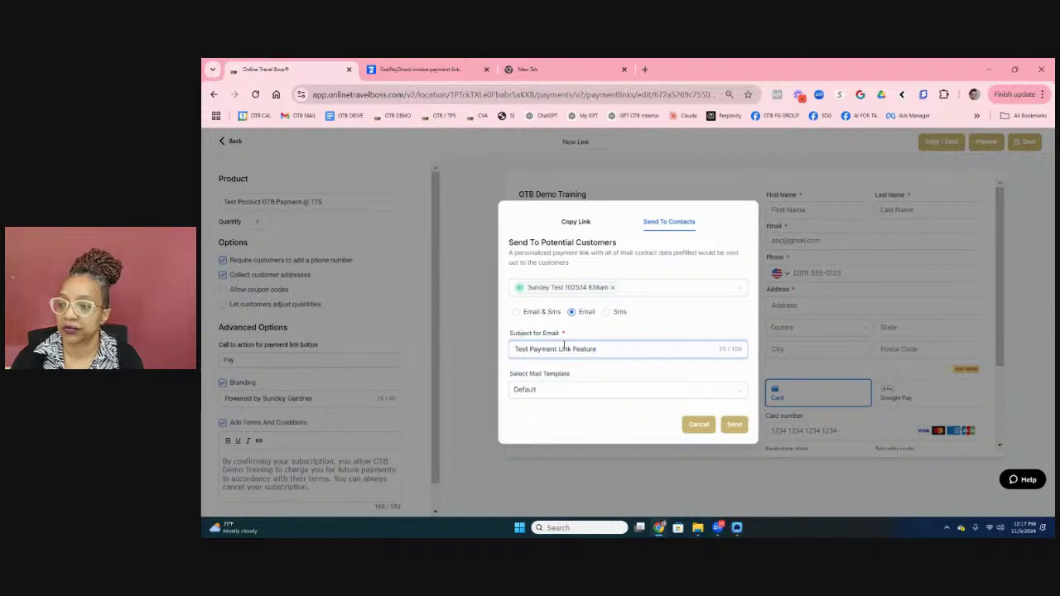
{"action": "left_click", "coordinate": [735, 425]}
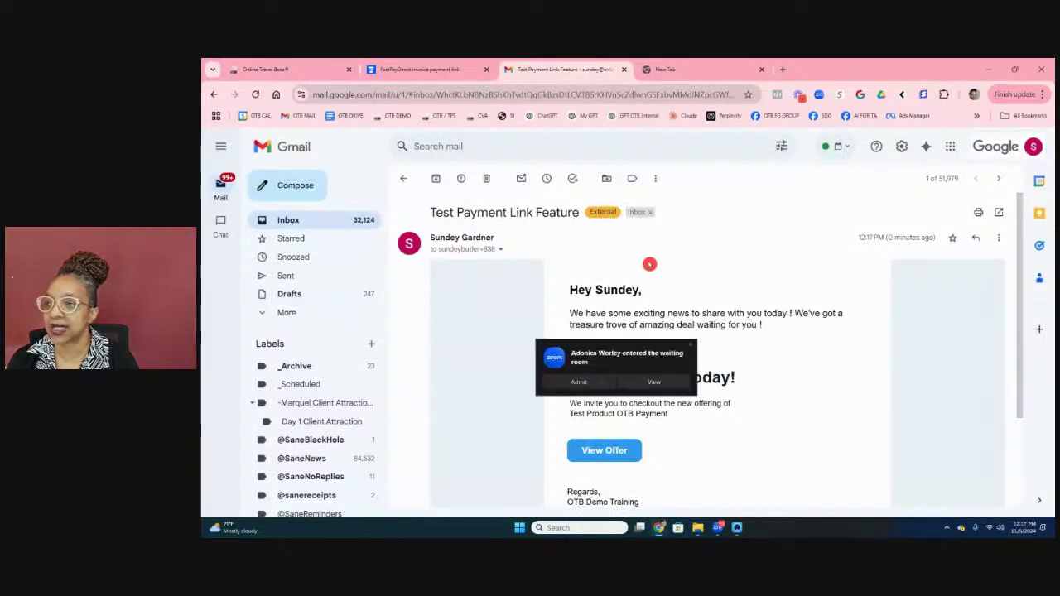
Step: Admit the waiting participant, then open the 'Test Payment Link Feature' email's offer link
{"action": "left_click", "coordinate": [599, 389]}
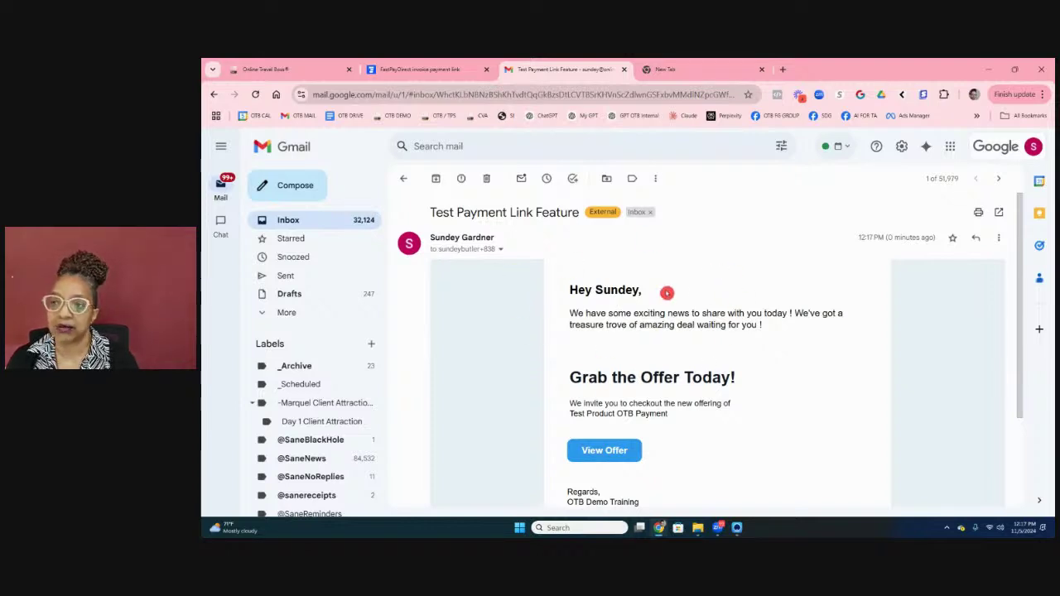
{"action": "scroll", "coordinate": [666, 290], "scroll_direction": "down", "scroll_amount": 3}
{"action": "scroll", "coordinate": [695, 321], "scroll_direction": "up", "scroll_amount": 3}
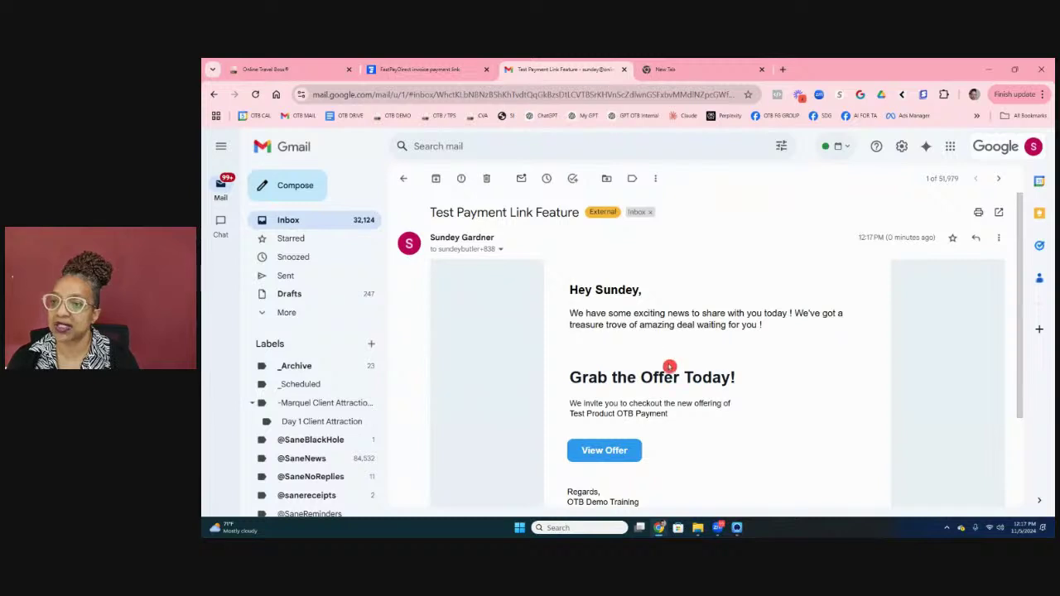
{"action": "left_click", "coordinate": [403, 178]}
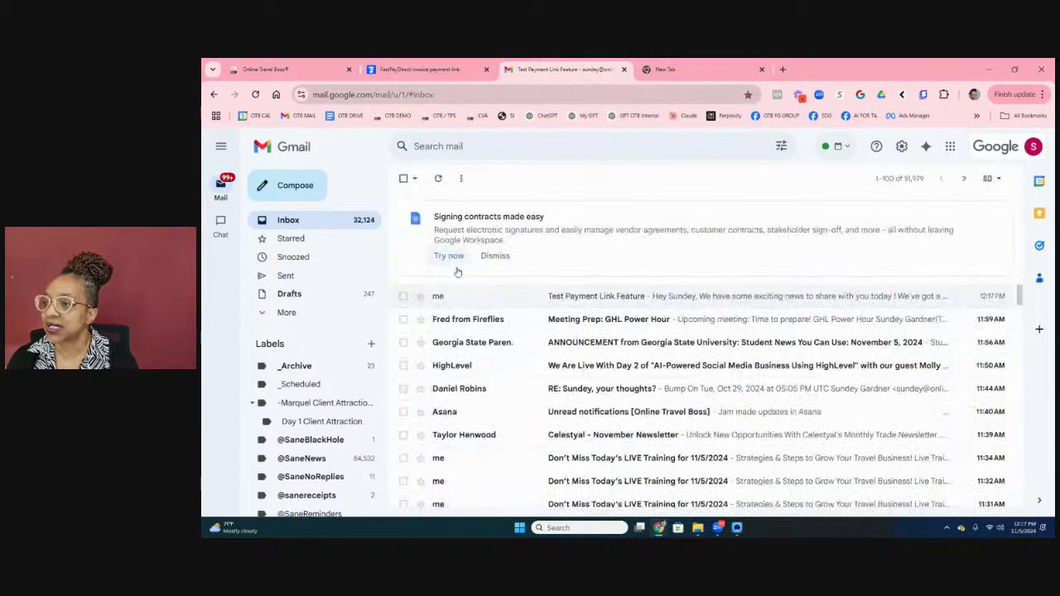
{"action": "left_click", "coordinate": [555, 296]}
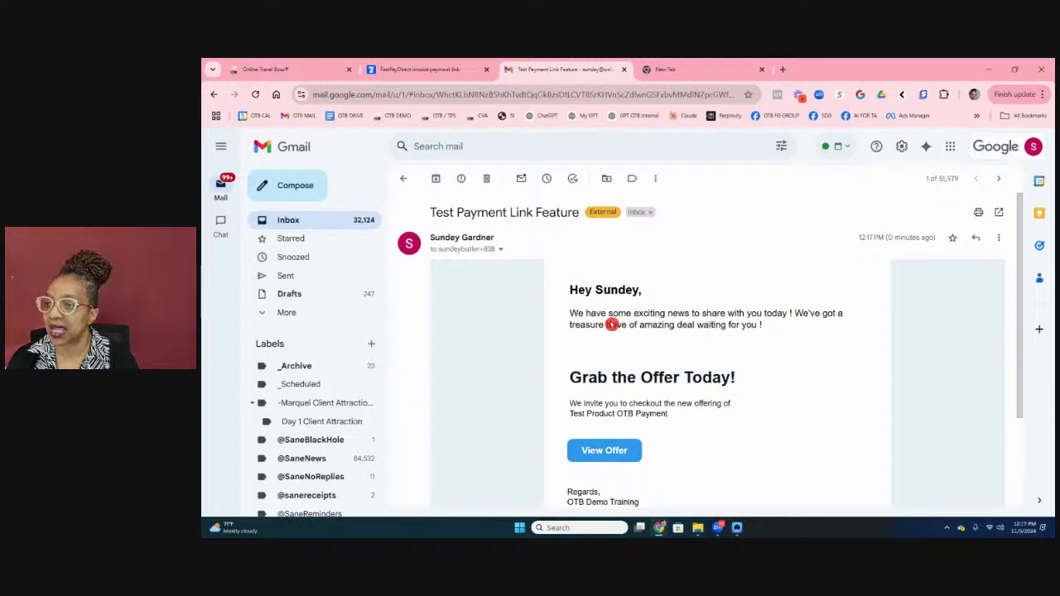
{"action": "left_click", "coordinate": [620, 451]}
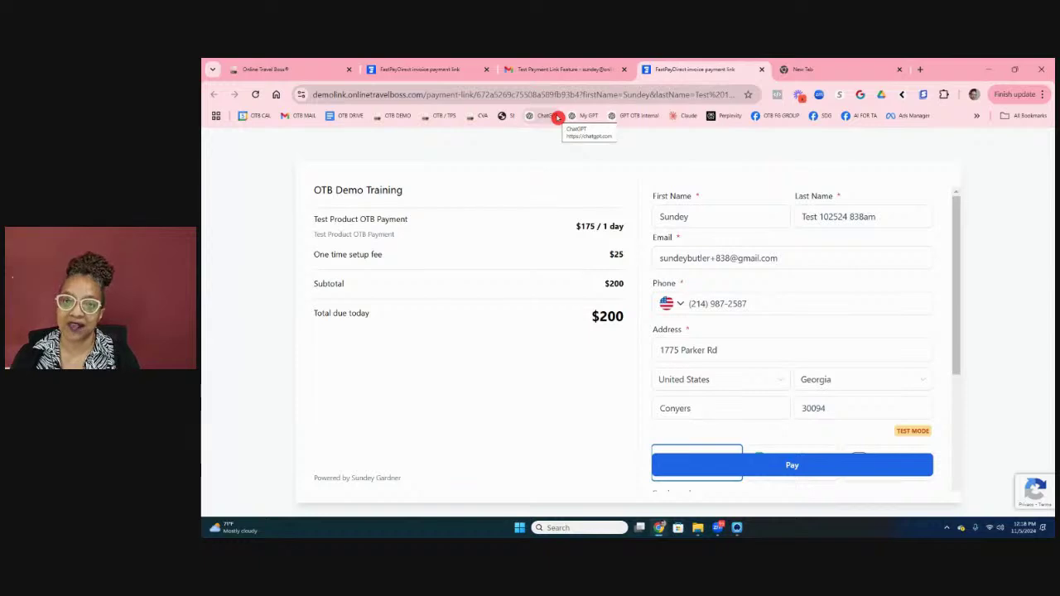
Step: Return from the payment link editor to the Payment Links list
{"action": "left_click", "coordinate": [305, 75]}
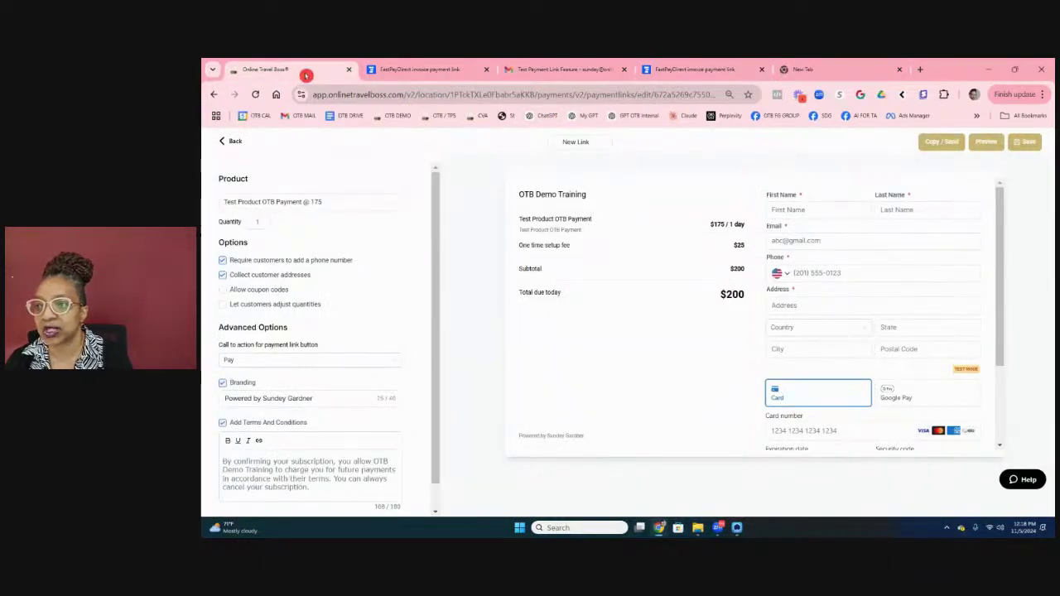
{"action": "left_click", "coordinate": [236, 142]}
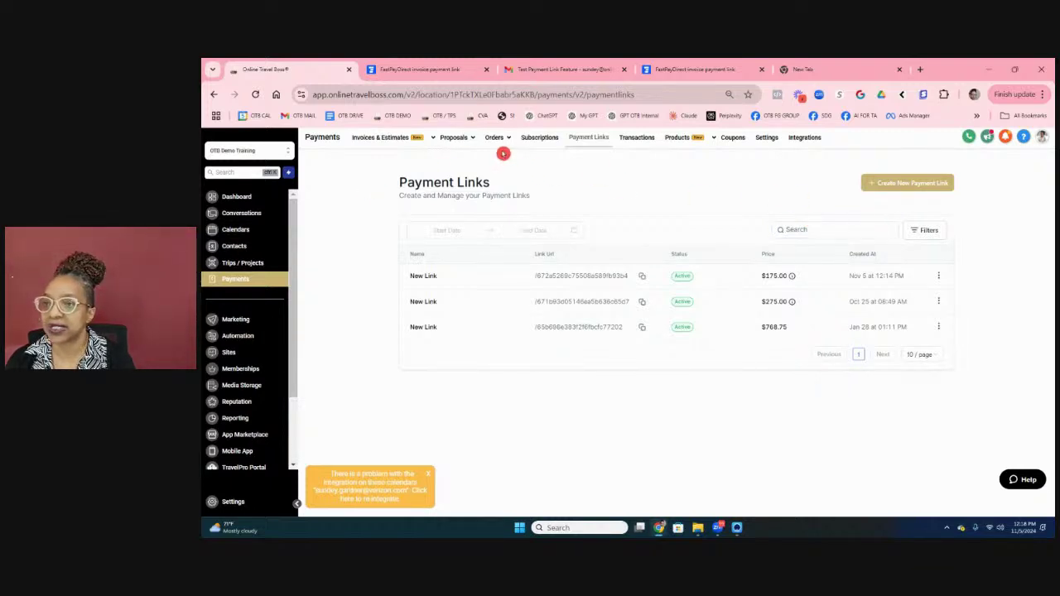
Step: Show All Invoices ($67,369.00 draft, $17,636.75 overdue) and dismiss the integration warning
{"action": "mouse_move", "coordinate": [369, 137]}
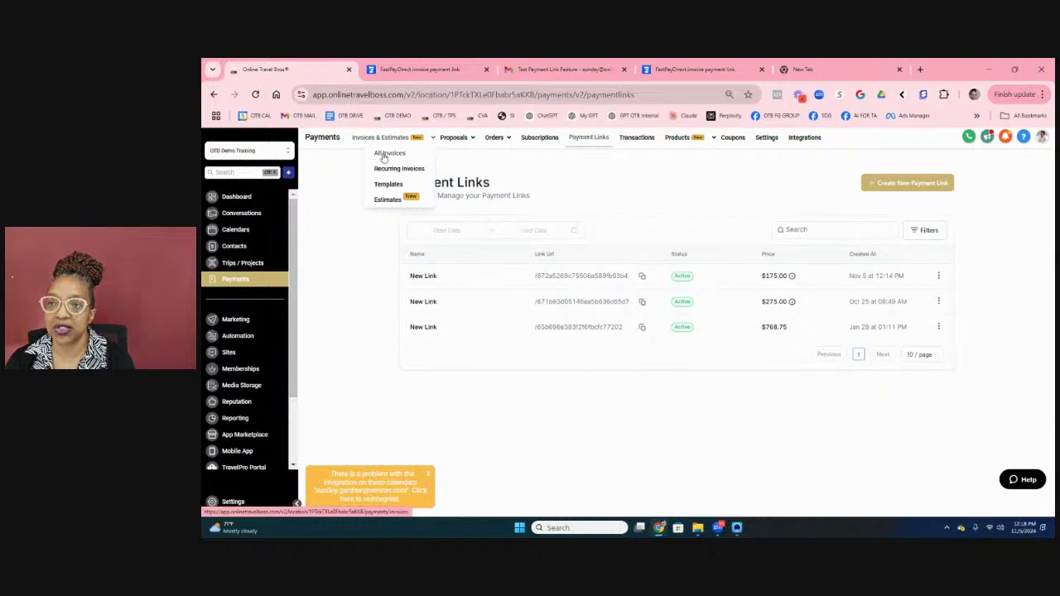
{"action": "left_click", "coordinate": [383, 154]}
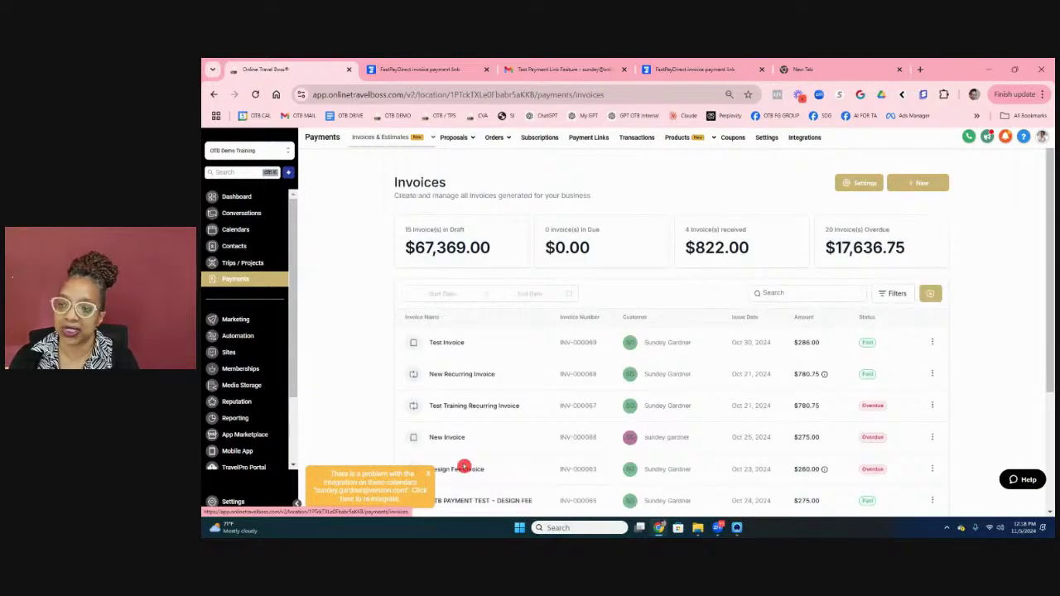
{"action": "left_click", "coordinate": [429, 474]}
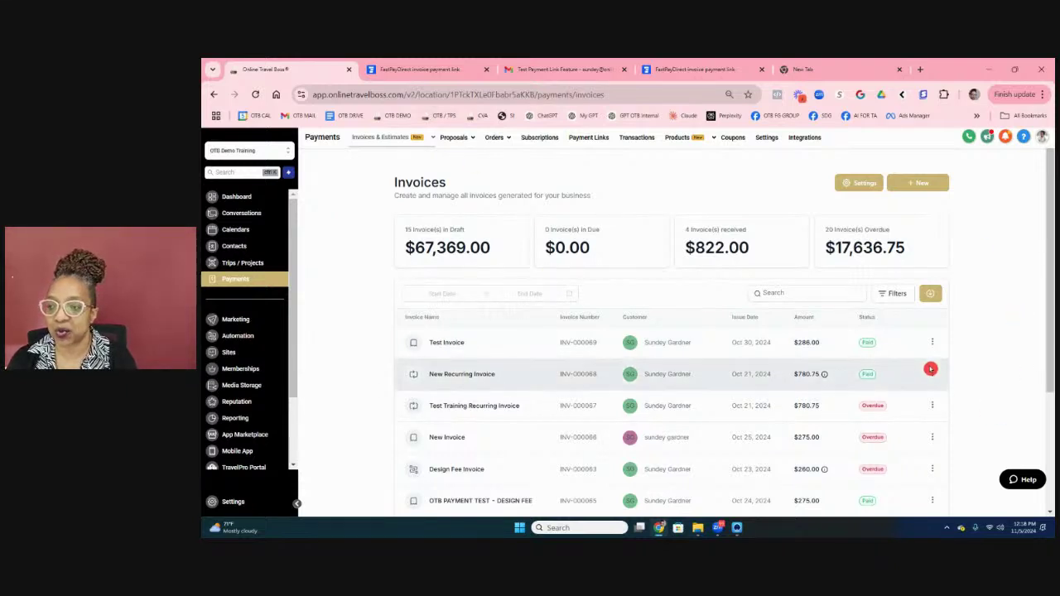
{"action": "left_click", "coordinate": [400, 222]}
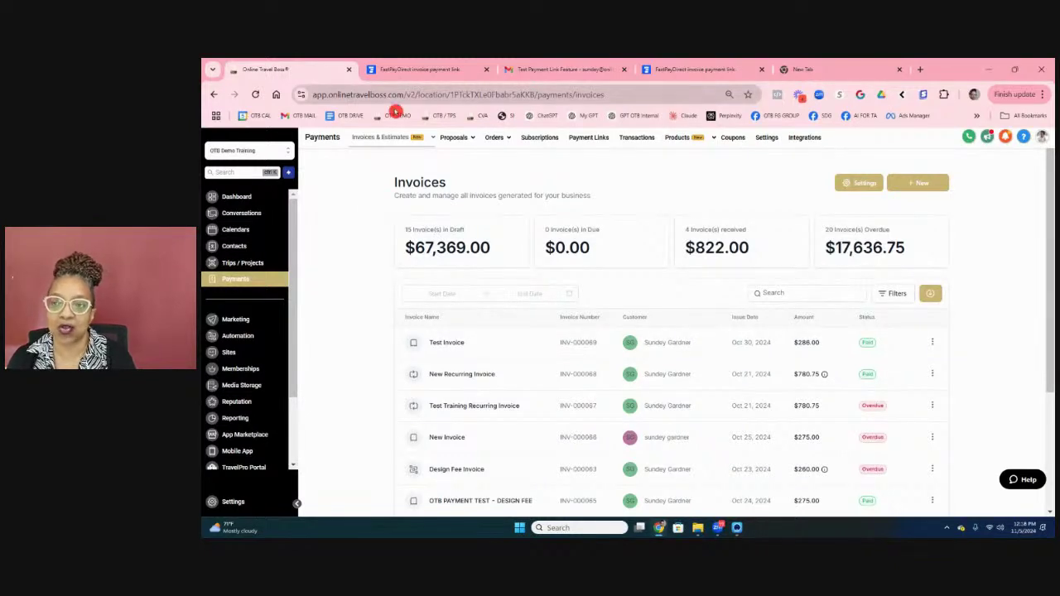
{"action": "mouse_move", "coordinate": [411, 144]}
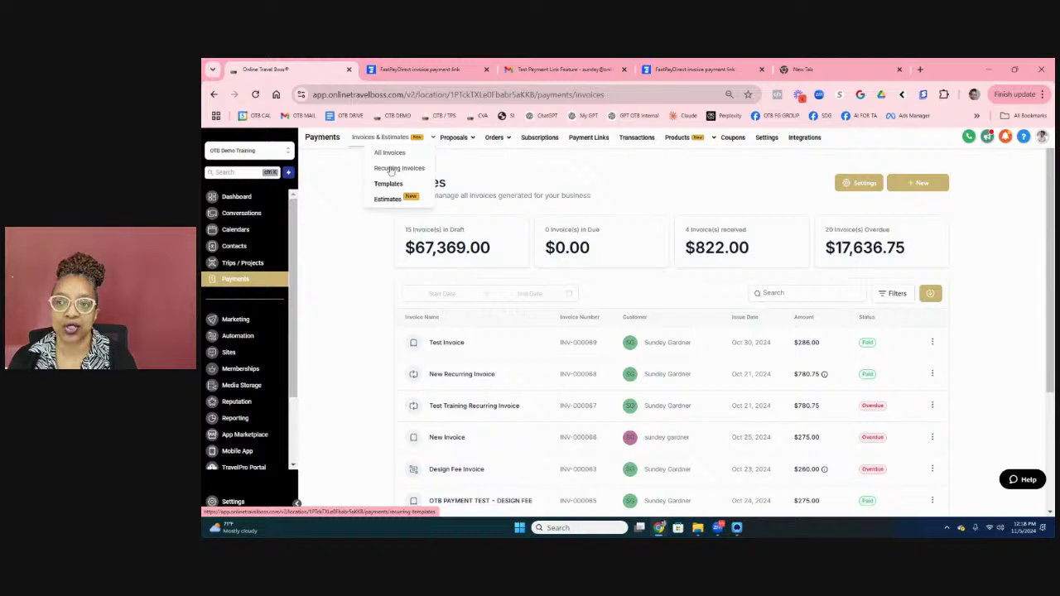
Step: Review Recurring Invoices and start a blank New Recurring Invoice
{"action": "left_click", "coordinate": [377, 171]}
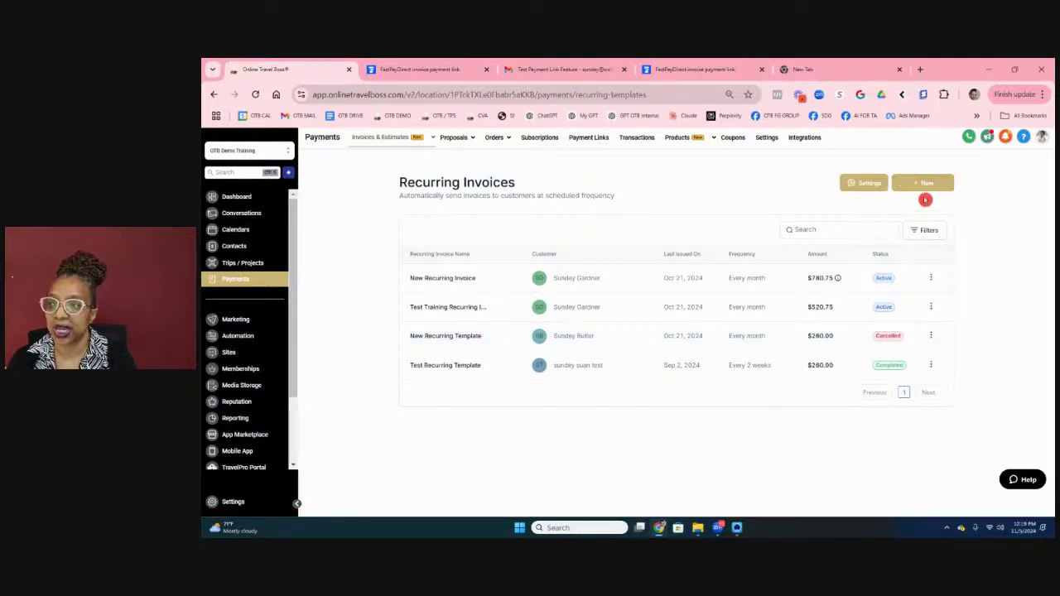
{"action": "left_click", "coordinate": [925, 186]}
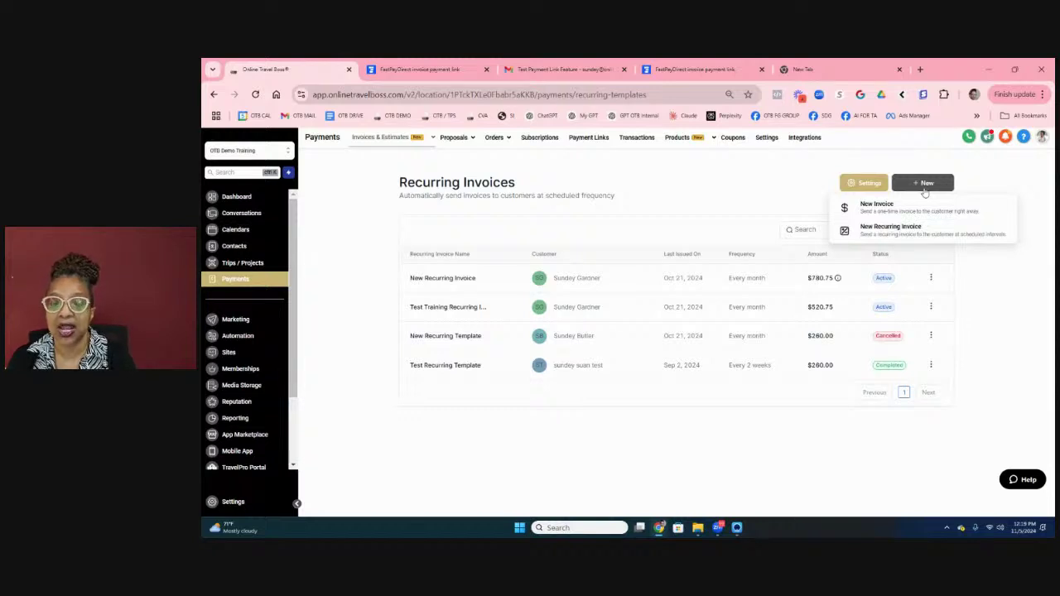
{"action": "left_click", "coordinate": [915, 231]}
Step: Retitle the template 'NewTest Recurring Invoice -' followed by the test customer's name
{"action": "left_click", "coordinate": [915, 231]}
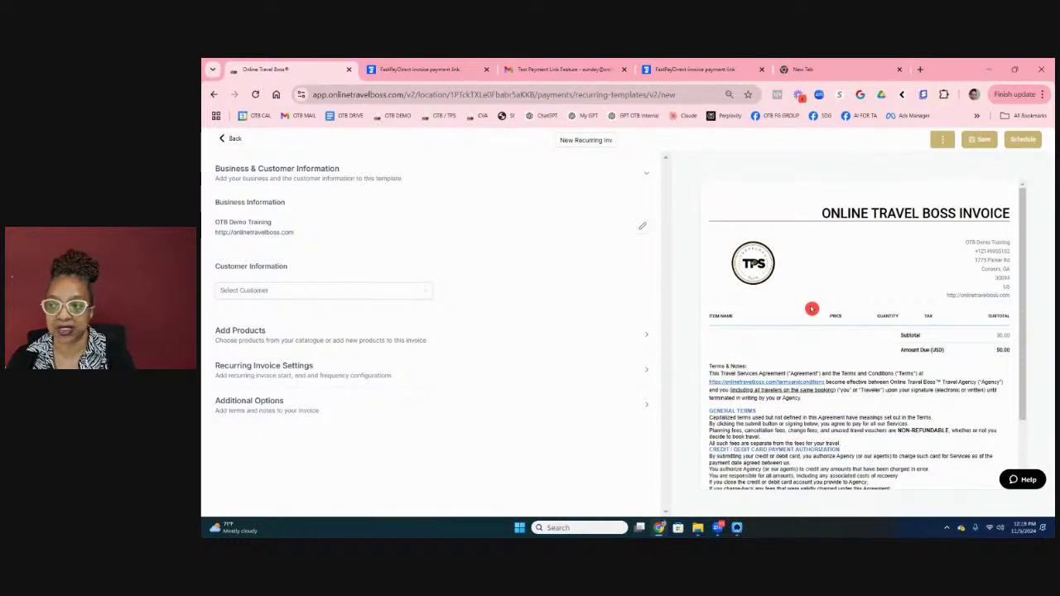
{"action": "scroll", "coordinate": [818, 290], "scroll_direction": "down", "scroll_amount": 1}
{"action": "scroll", "coordinate": [818, 290], "scroll_direction": "down", "scroll_amount": 1}
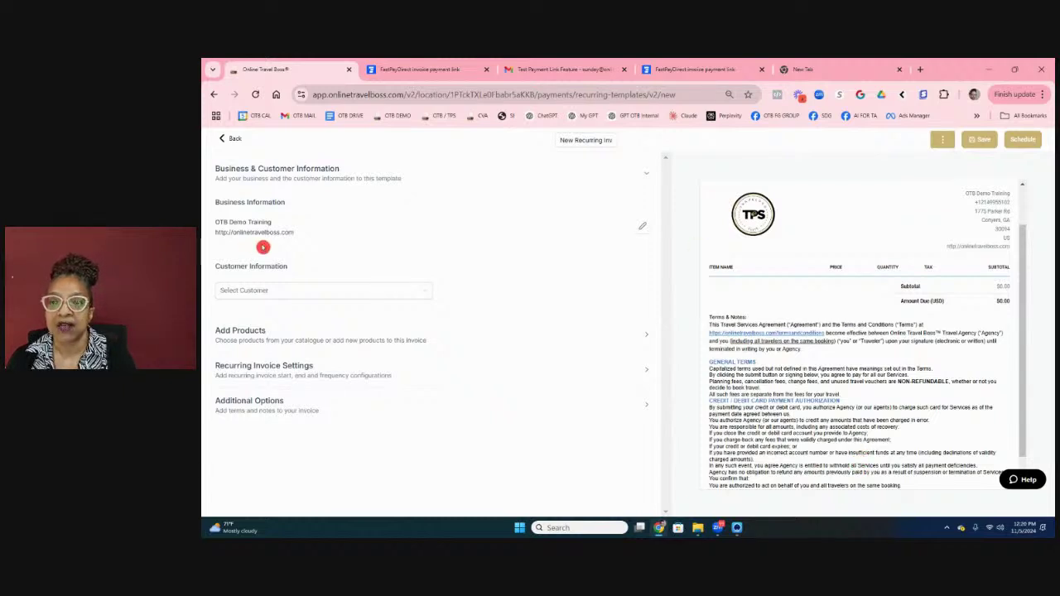
{"action": "left_click", "coordinate": [563, 139]}
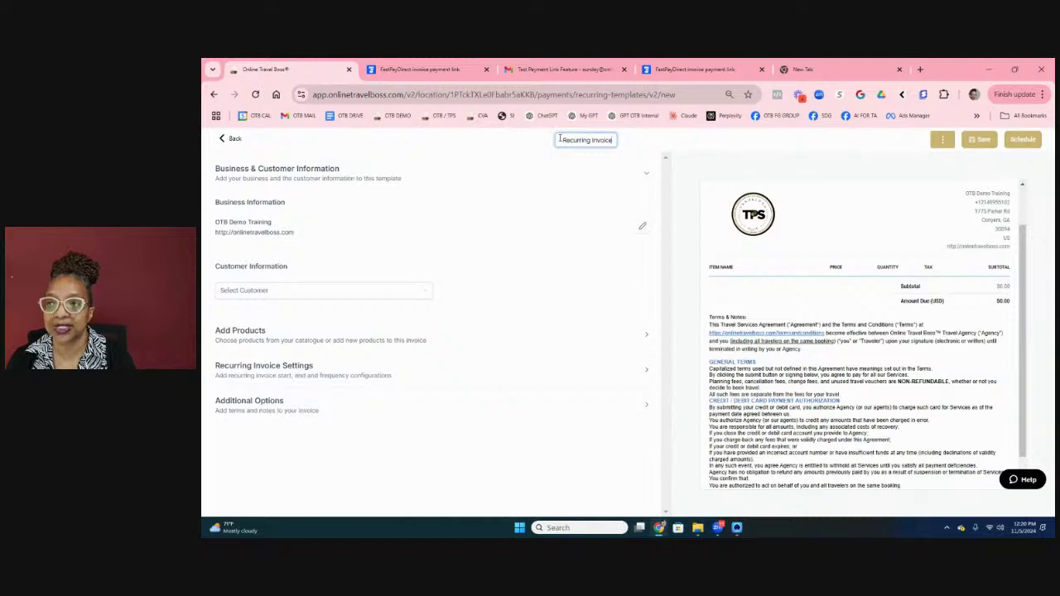
{"action": "left_click_drag", "start_coordinate": [560, 140], "coordinate": [653, 147]}
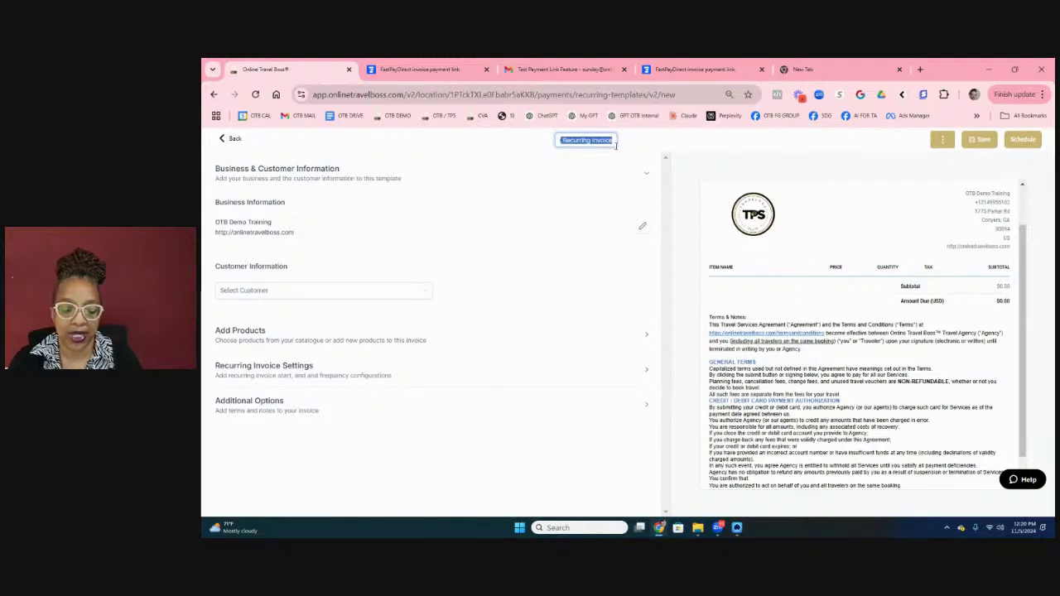
{"action": "type", "text": "NewTe"}
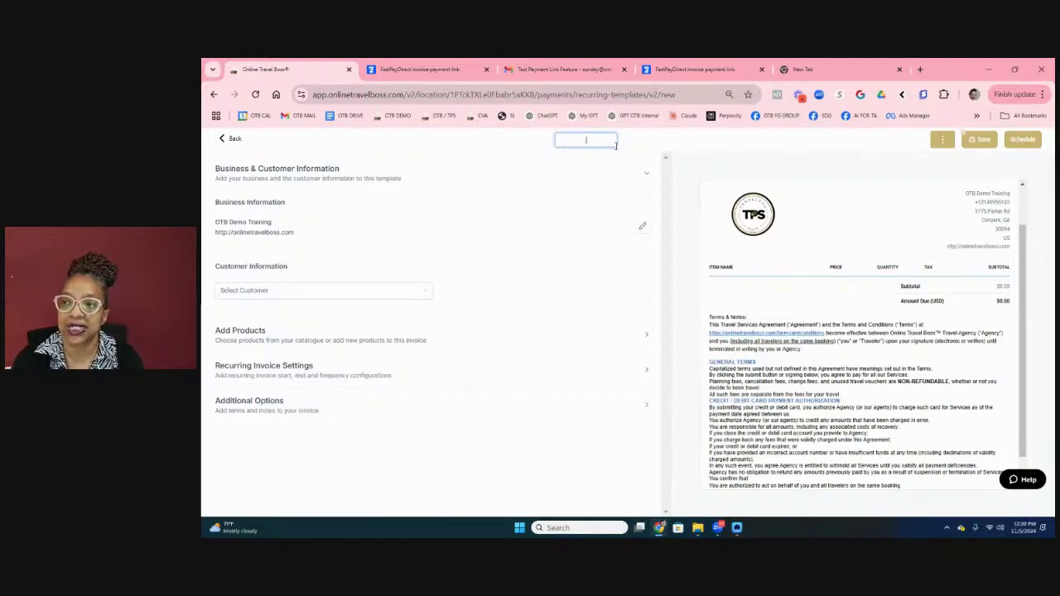
{"action": "type", "text": "st Recurrin"}
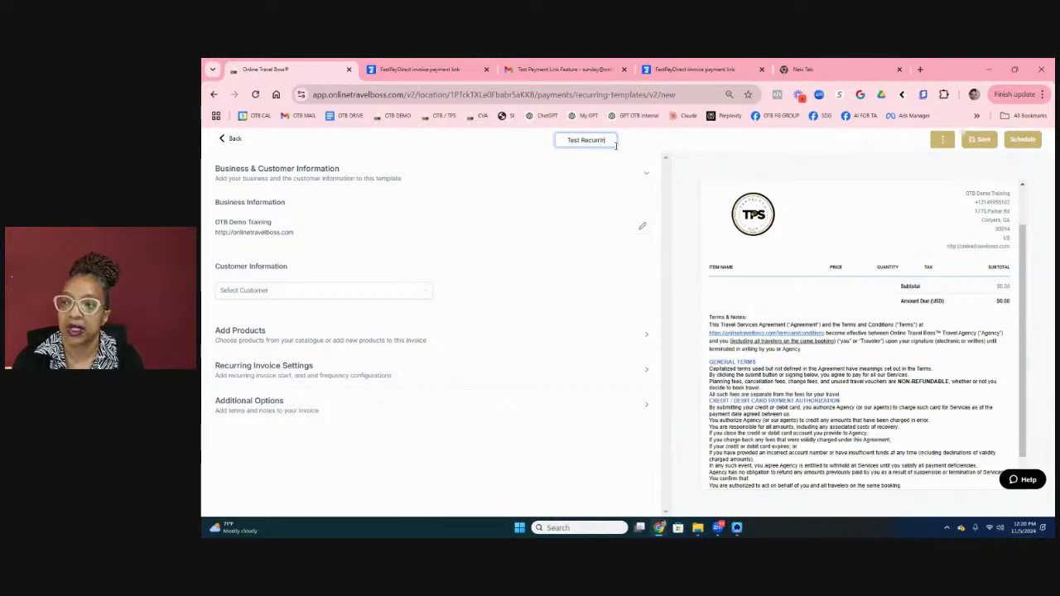
{"action": "type", "text": "g Invoice"}
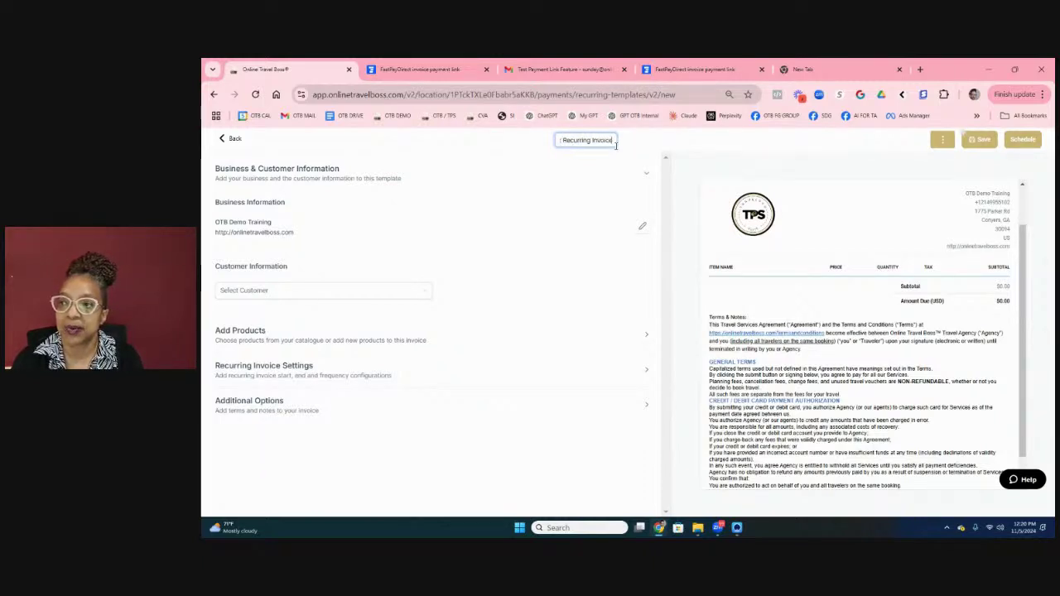
{"action": "type", "text": " -"}
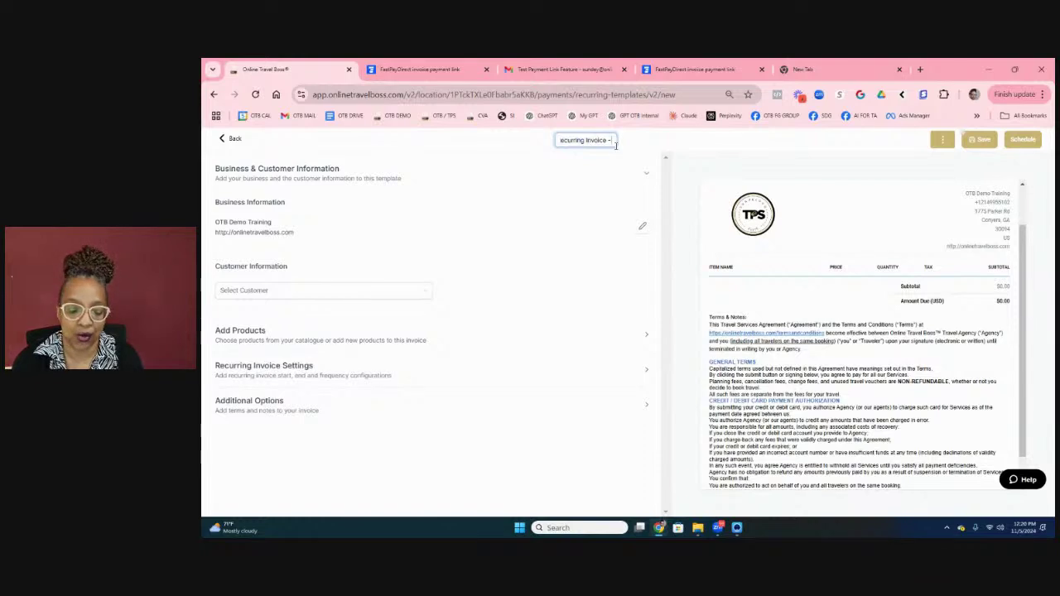
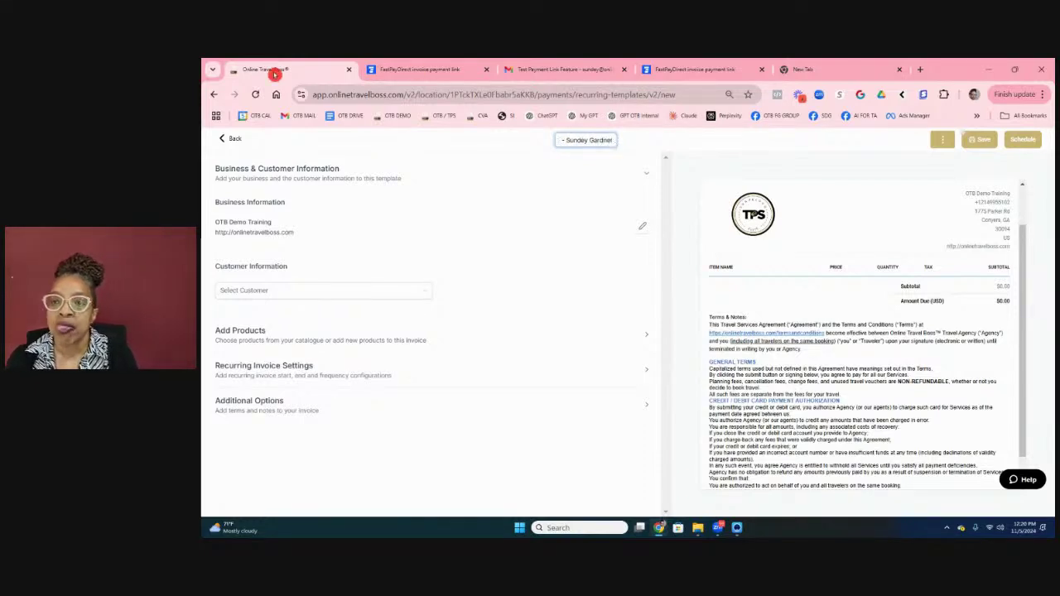
Step: Select the test customer as the invoice's Billed to recipient
{"action": "left_click", "coordinate": [300, 293]}
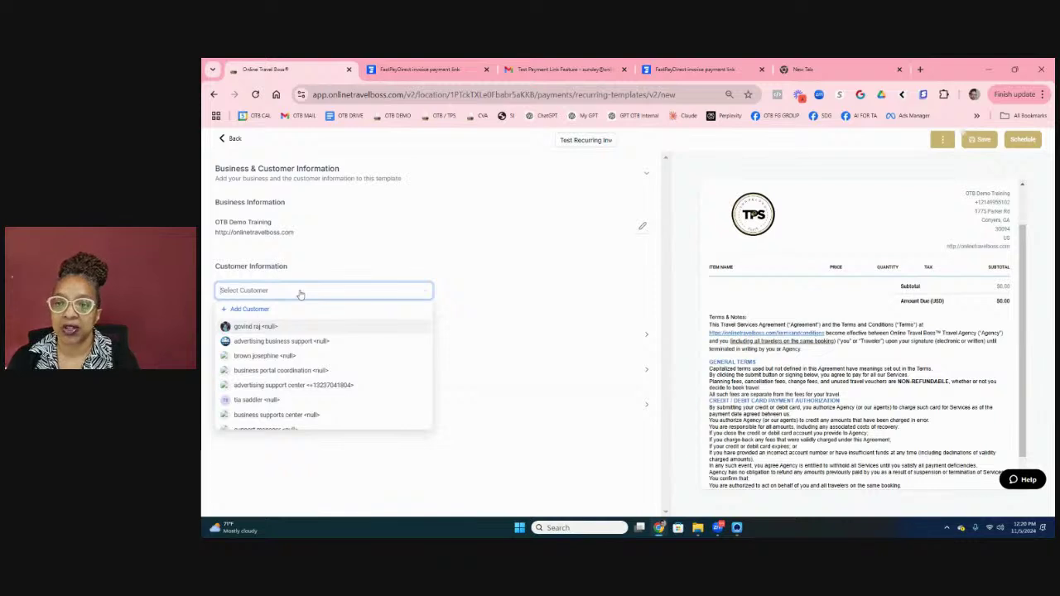
{"action": "type", "text": "Su"}
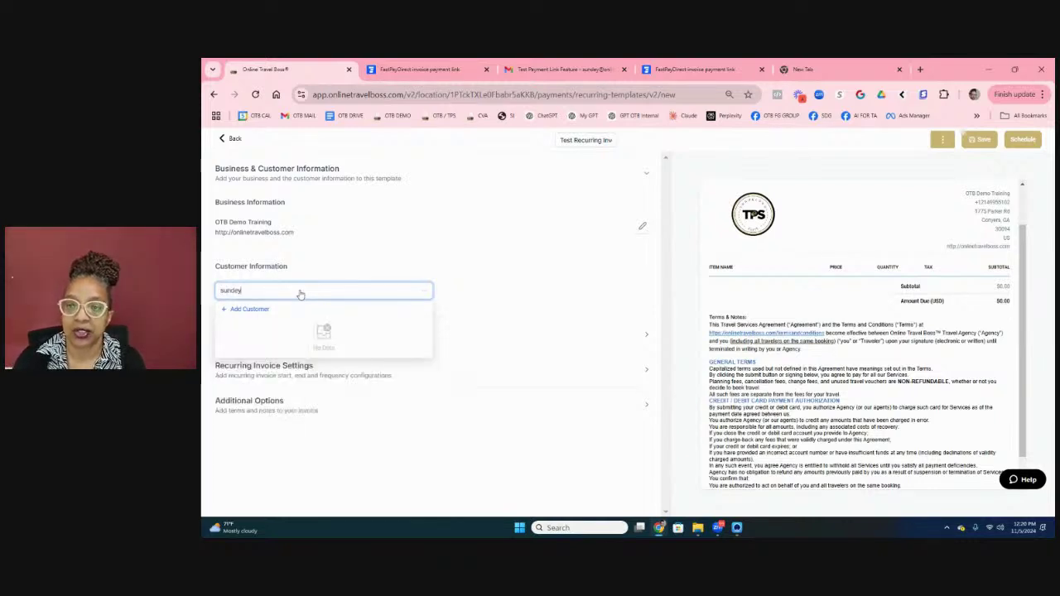
{"action": "left_click", "coordinate": [315, 340]}
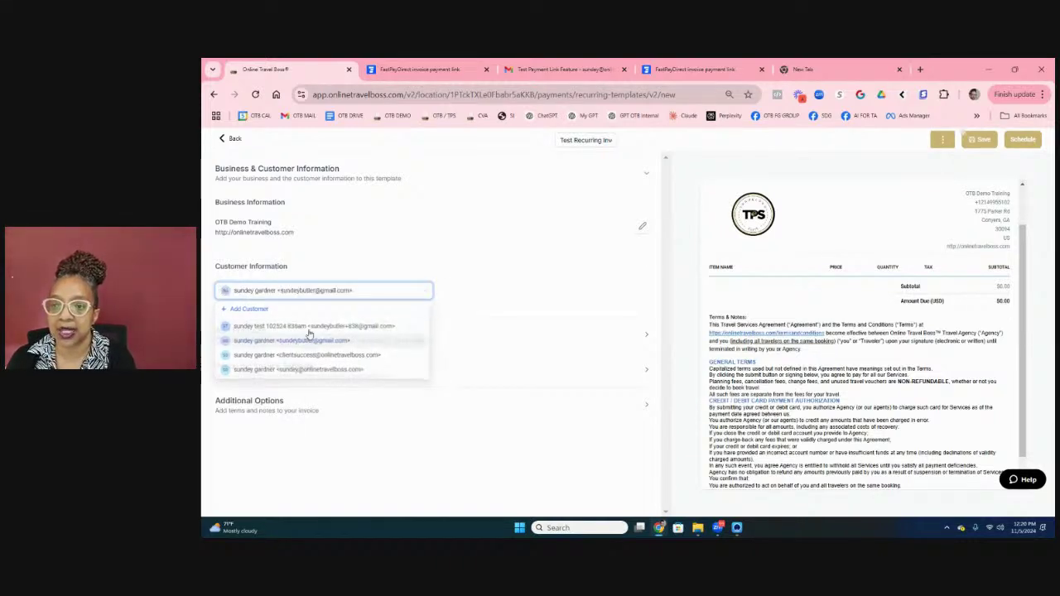
{"action": "left_click", "coordinate": [249, 333]}
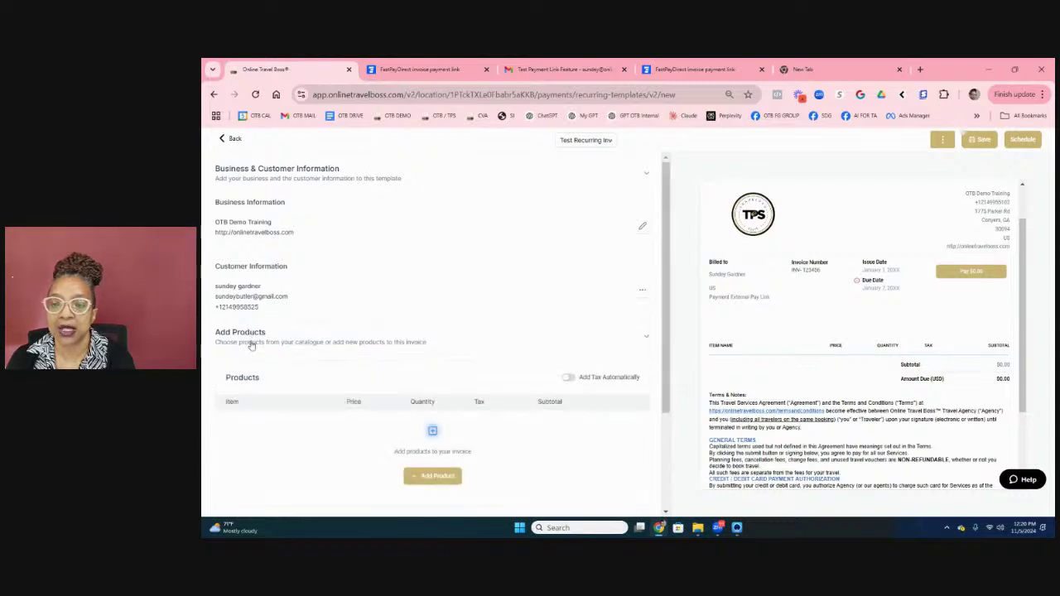
Step: Add a product line filled with the LTE Bali product
{"action": "scroll", "coordinate": [326, 329], "scroll_direction": "down", "scroll_amount": 2}
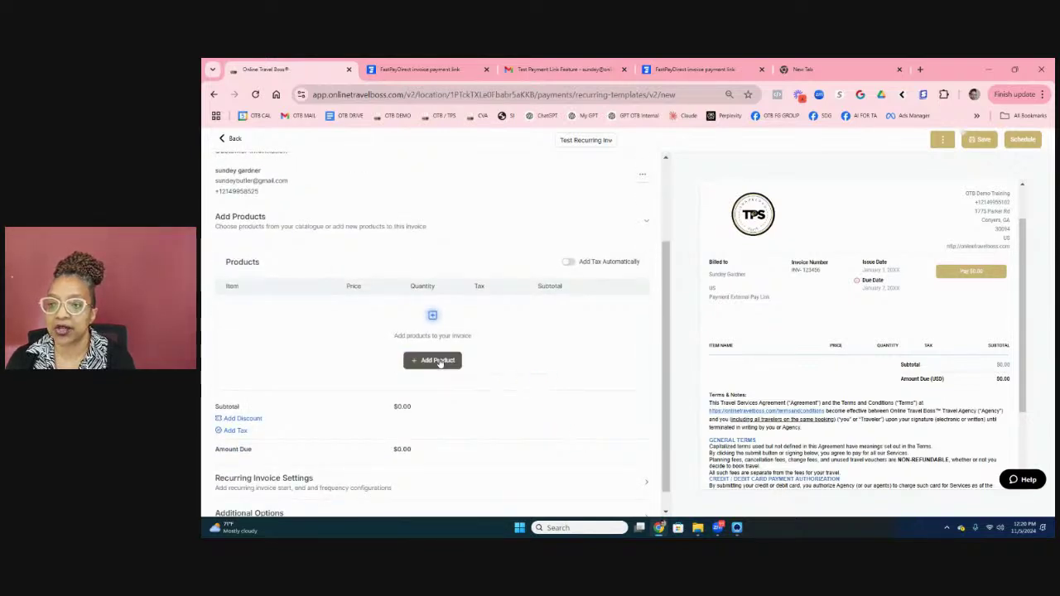
{"action": "left_click", "coordinate": [440, 361]}
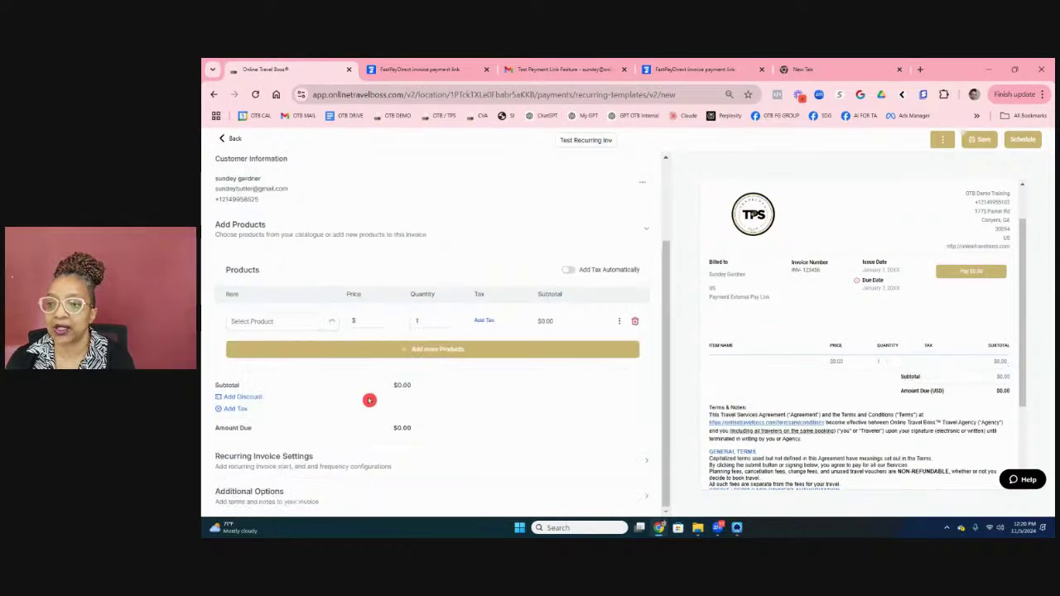
{"action": "left_click", "coordinate": [282, 321]}
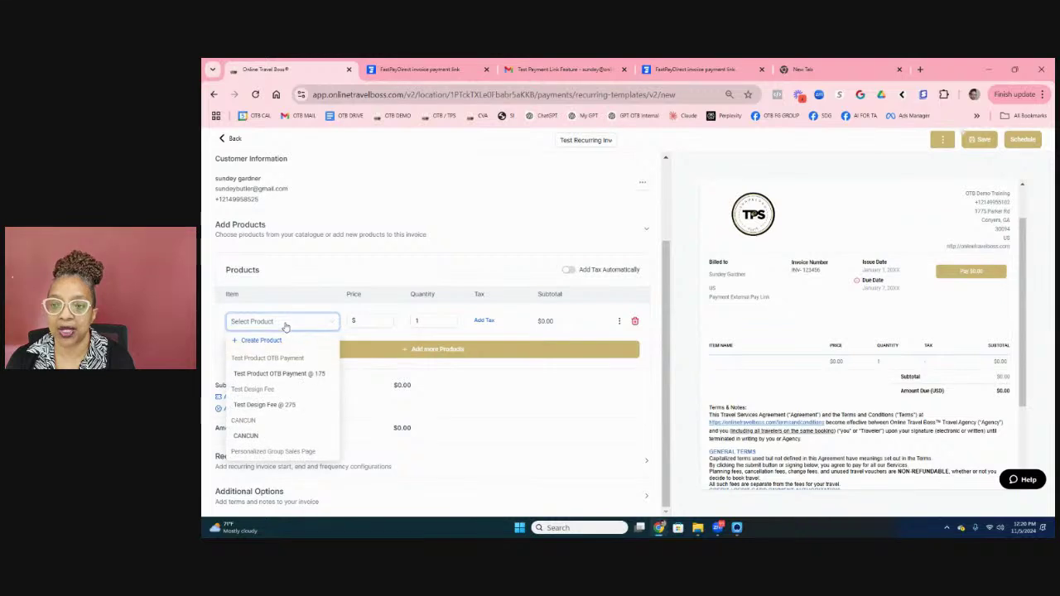
{"action": "scroll", "coordinate": [298, 405], "scroll_direction": "down", "scroll_amount": 3}
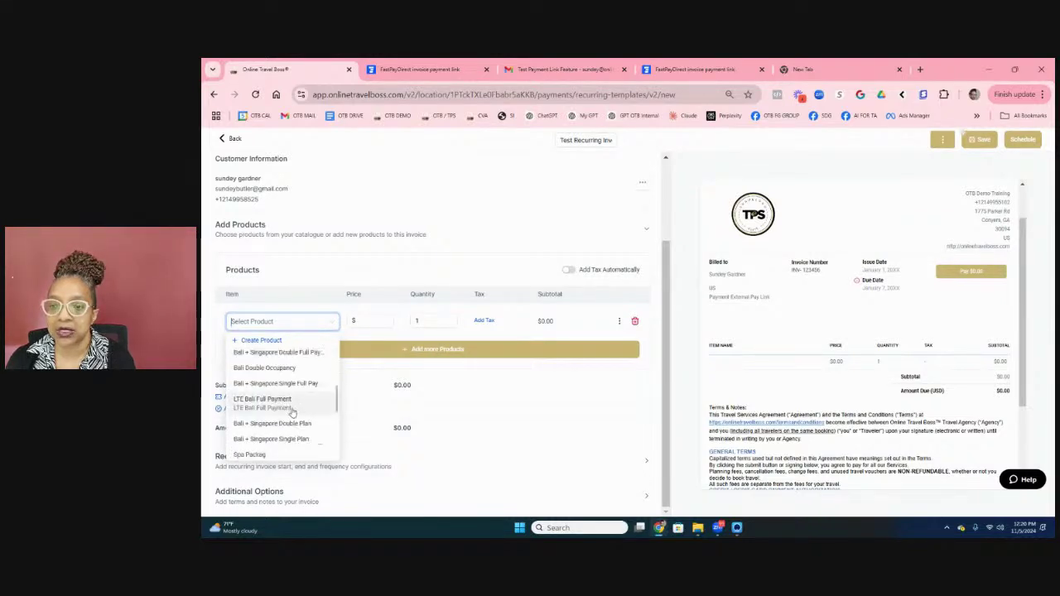
{"action": "left_click", "coordinate": [279, 370]}
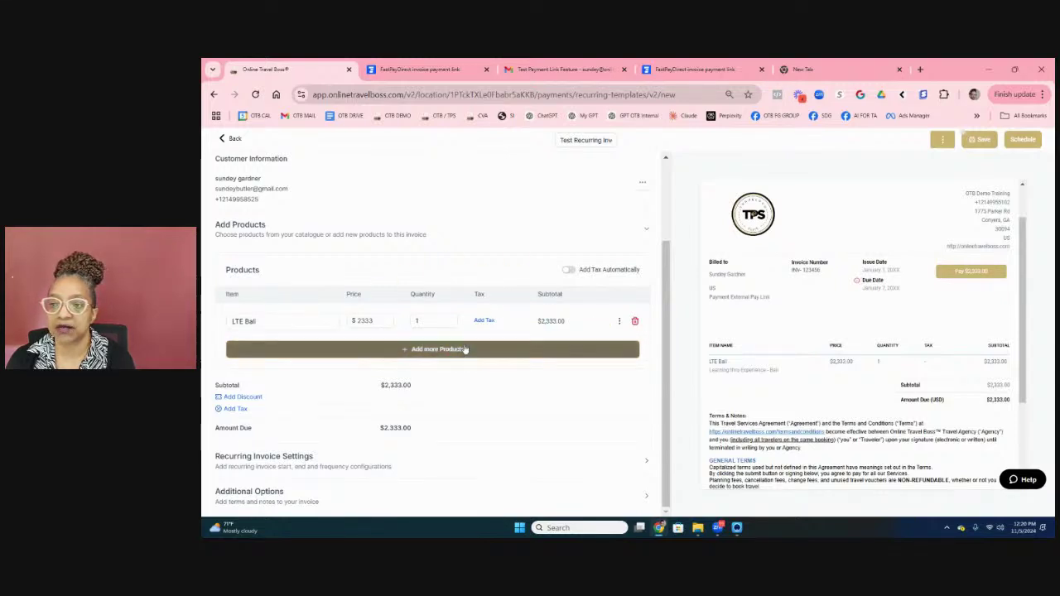
{"action": "left_click", "coordinate": [265, 323]}
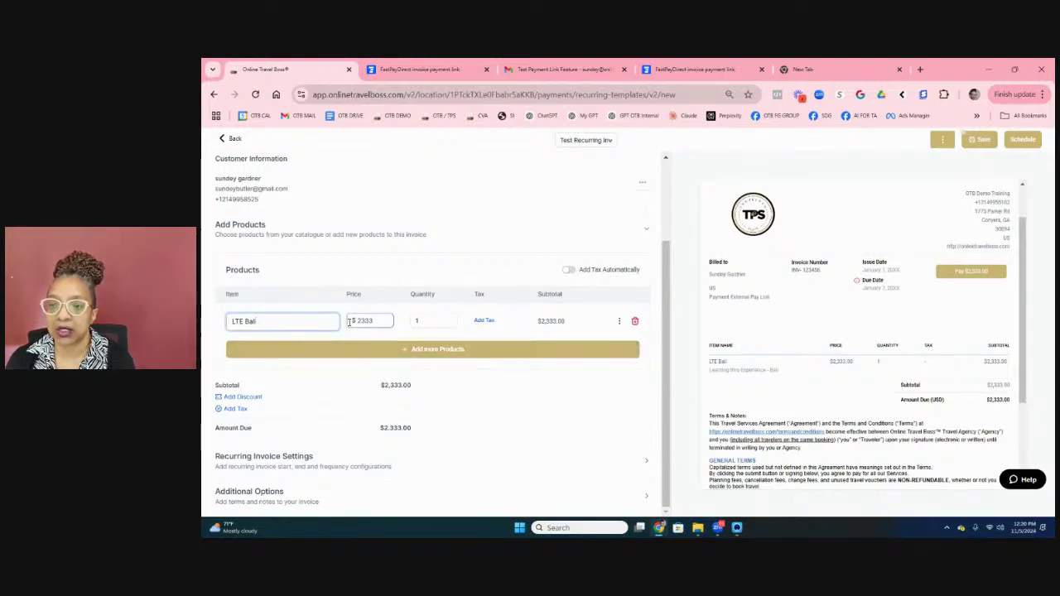
Step: Add the Bali plan rows, then delete the setup fee and $2,333 rows, leaving $520.75
{"action": "left_click", "coordinate": [501, 349]}
{"action": "left_click", "coordinate": [320, 349]}
{"action": "type", "text": "bali"}
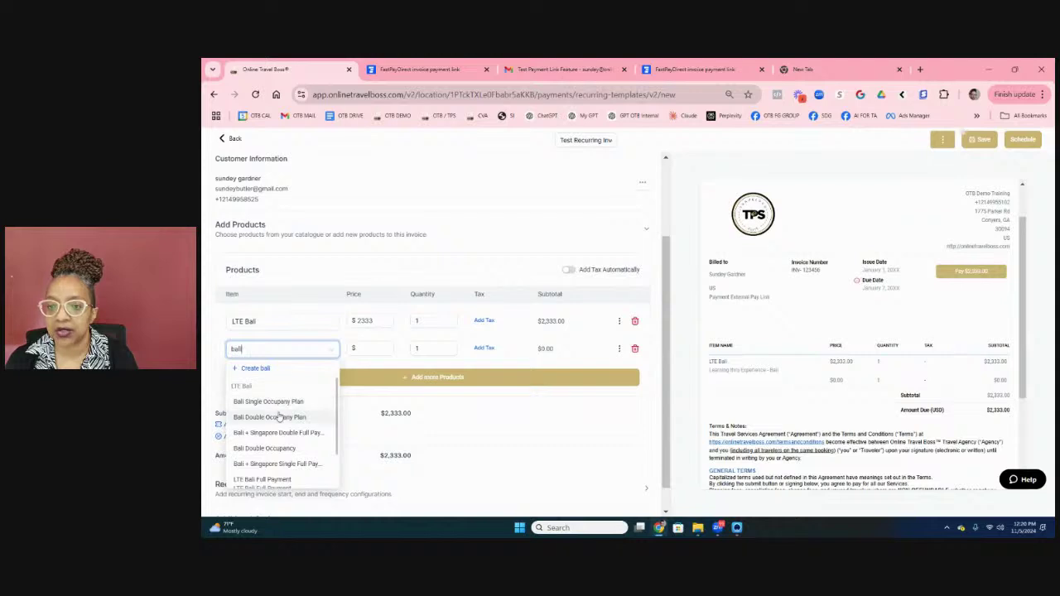
{"action": "left_click", "coordinate": [279, 417]}
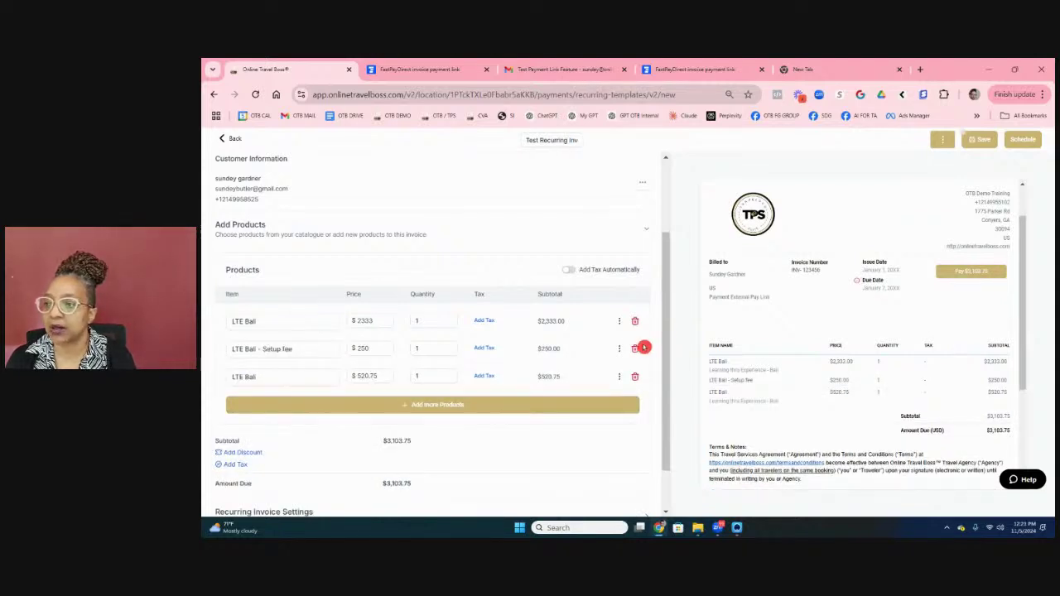
{"action": "left_click", "coordinate": [635, 348]}
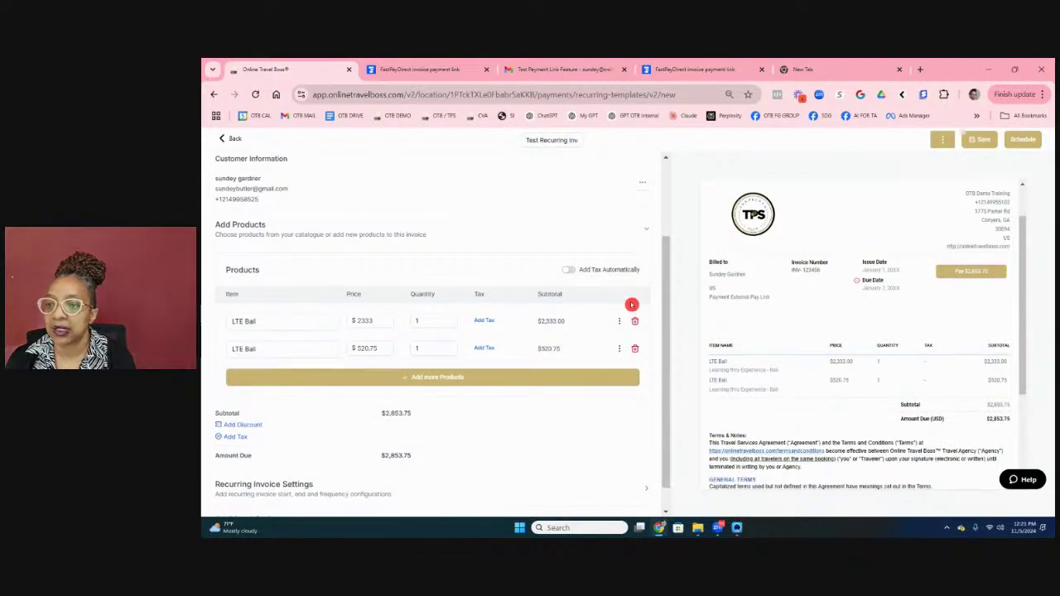
{"action": "left_click", "coordinate": [635, 321]}
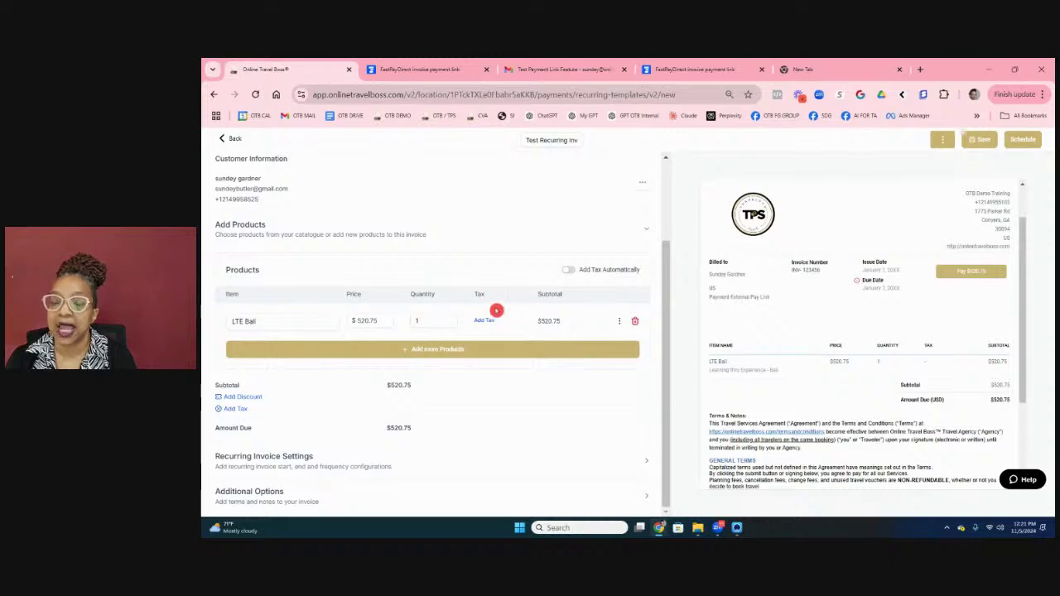
{"action": "left_click", "coordinate": [493, 331]}
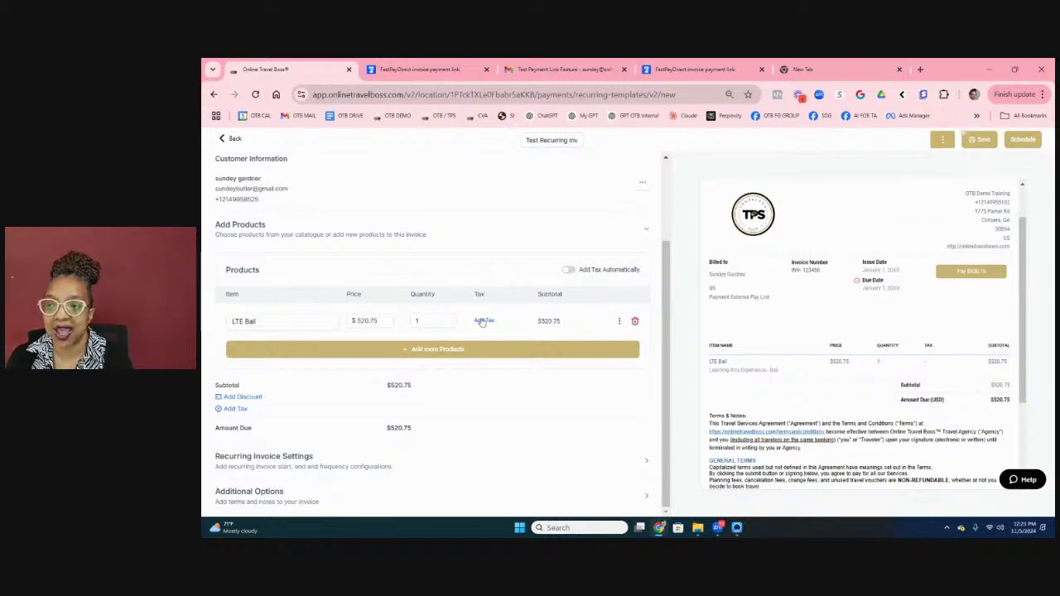
Step: Apply the 4% Credit Card Processing Fee tax to the LTE Bali item and save
{"action": "left_click", "coordinate": [484, 322]}
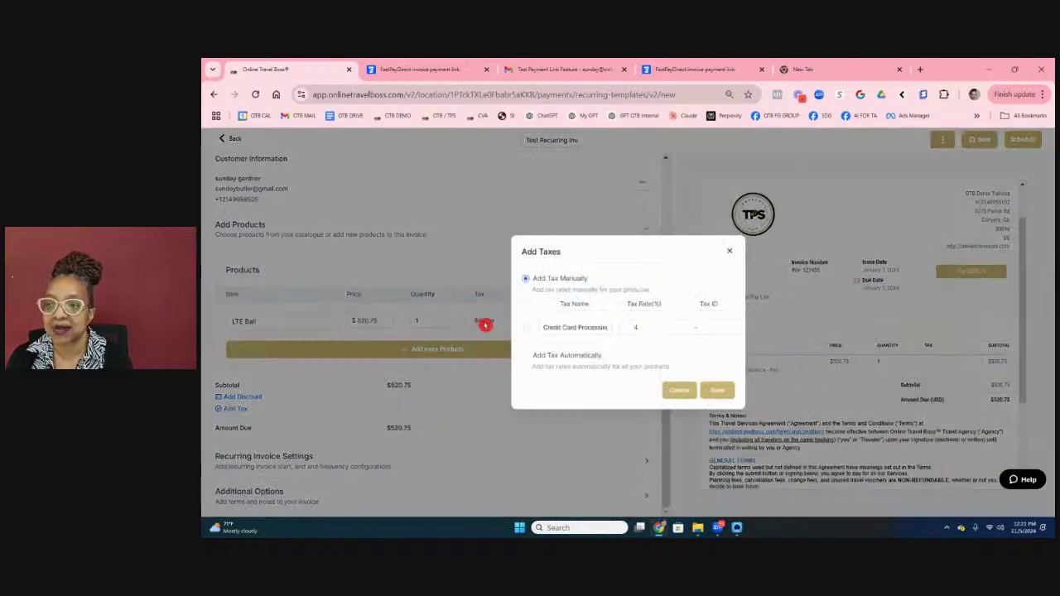
{"action": "left_click", "coordinate": [528, 328]}
{"action": "left_click", "coordinate": [572, 328]}
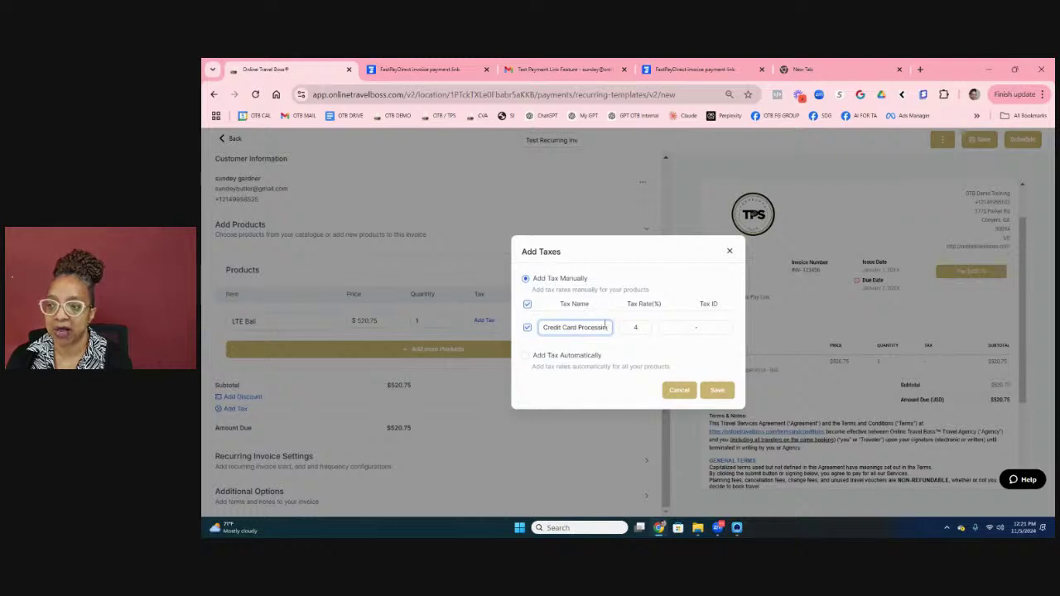
{"action": "left_click_drag", "start_coordinate": [545, 326], "coordinate": [607, 325]}
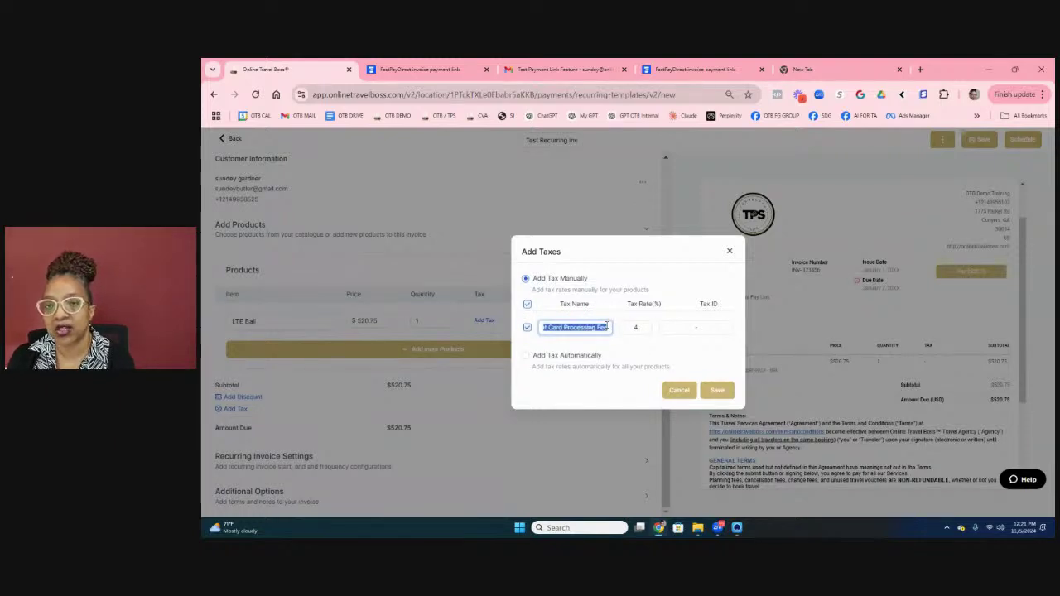
{"action": "left_click", "coordinate": [636, 327]}
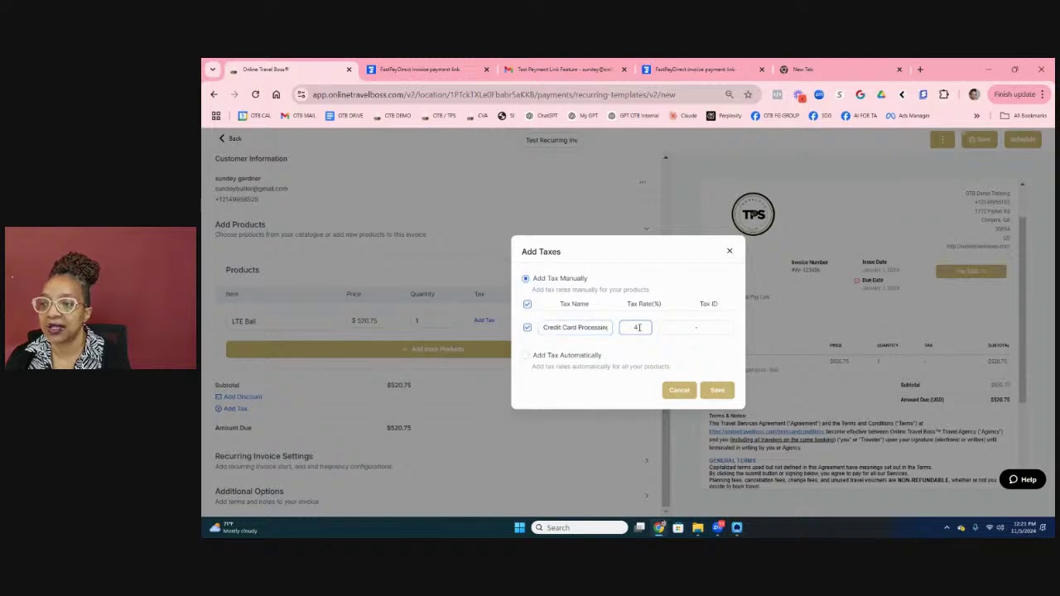
{"action": "left_click", "coordinate": [611, 319]}
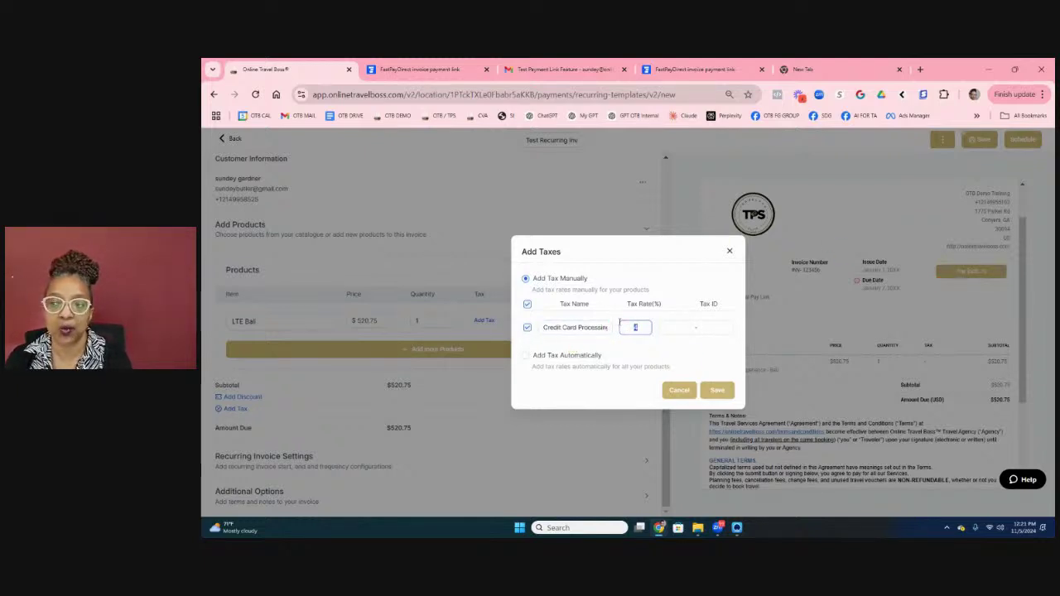
{"action": "left_click", "coordinate": [716, 390]}
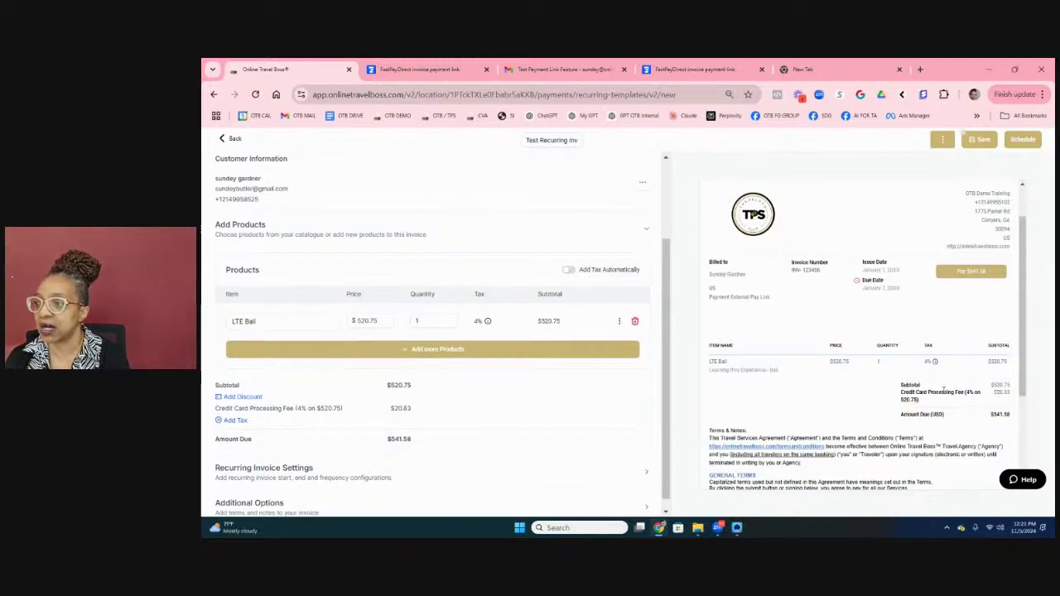
{"action": "left_click_drag", "start_coordinate": [954, 392], "coordinate": [881, 394]}
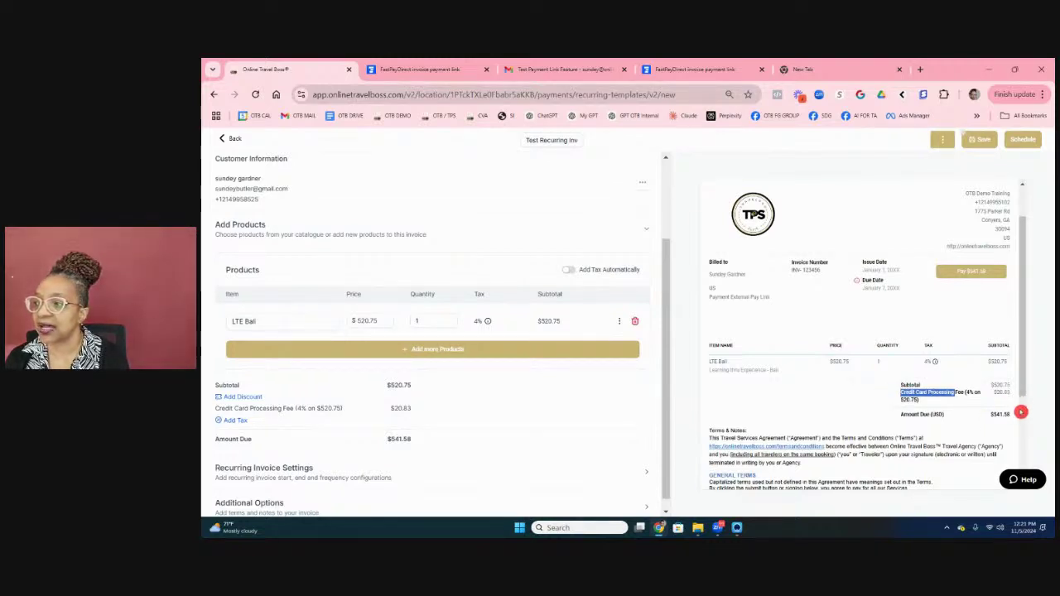
{"action": "scroll", "coordinate": [313, 369], "scroll_direction": "down", "scroll_amount": 1}
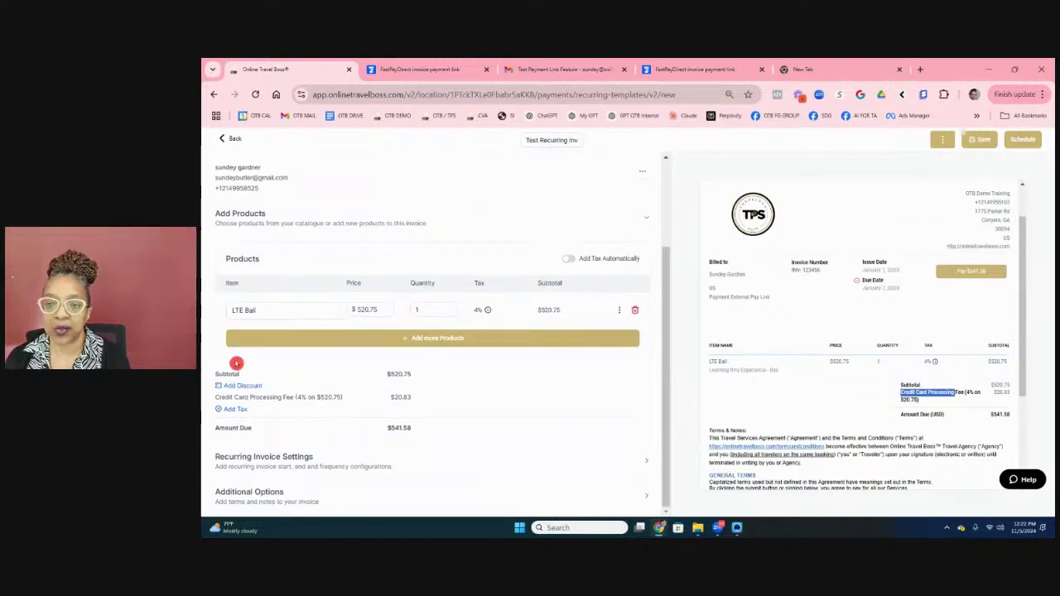
Step: Bill on the 5th of each month, starting November 5, 2024
{"action": "left_click", "coordinate": [273, 469]}
{"action": "scroll", "coordinate": [457, 295], "scroll_direction": "down", "scroll_amount": 2}
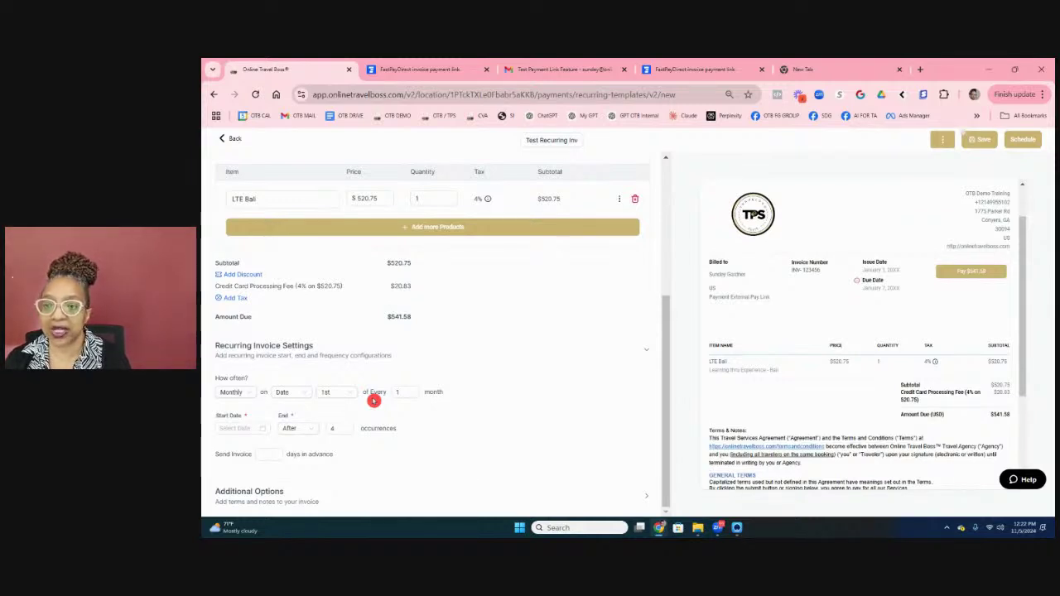
{"action": "left_click", "coordinate": [337, 398]}
{"action": "left_click", "coordinate": [325, 469]}
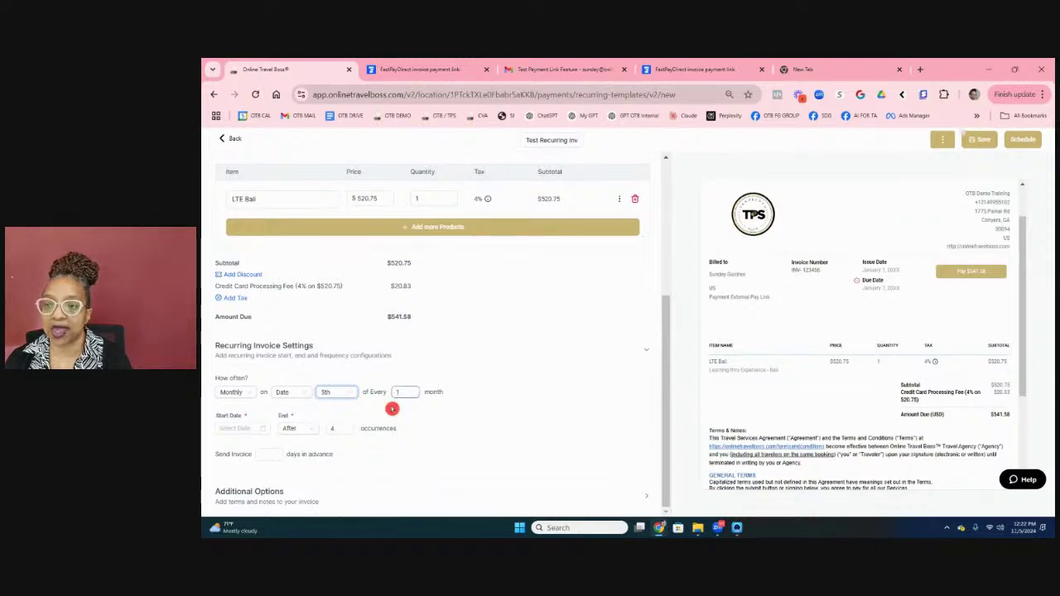
{"action": "left_click", "coordinate": [233, 428]}
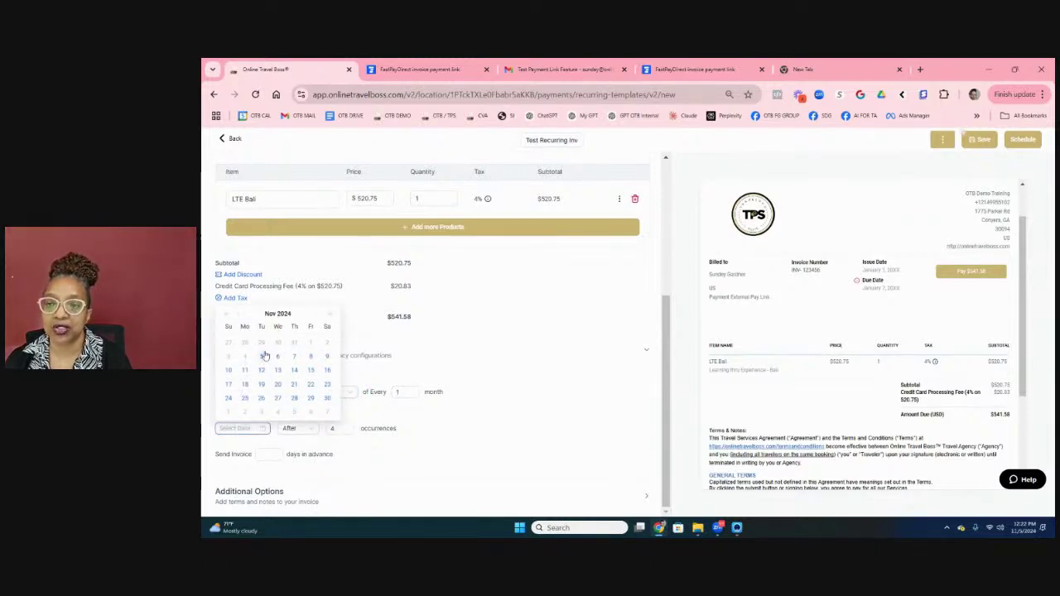
{"action": "left_click", "coordinate": [263, 358]}
Step: Change occurrences from 4 to 5 and send invoices 7 days in advance
{"action": "left_click", "coordinate": [349, 428]}
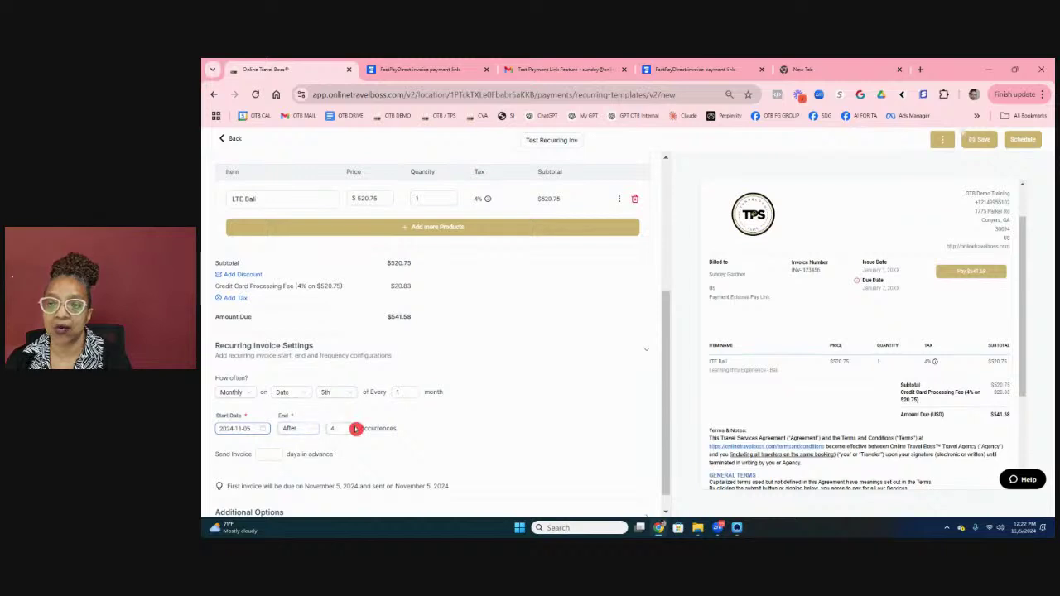
{"action": "left_click_drag", "start_coordinate": [346, 430], "coordinate": [309, 439]}
{"action": "type", "text": "5"}
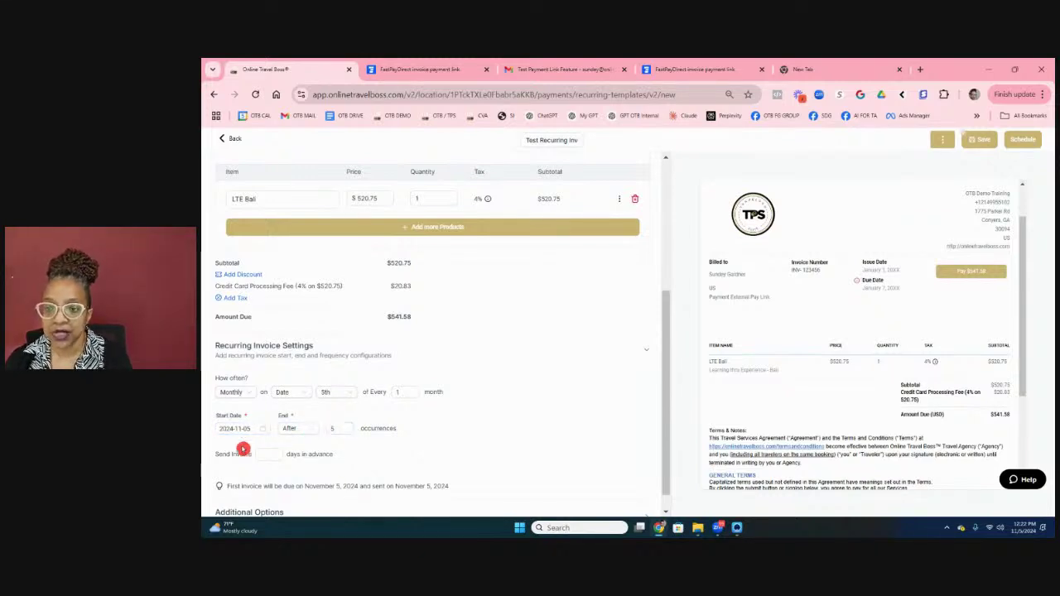
{"action": "left_click", "coordinate": [268, 454]}
{"action": "type", "text": "7"}
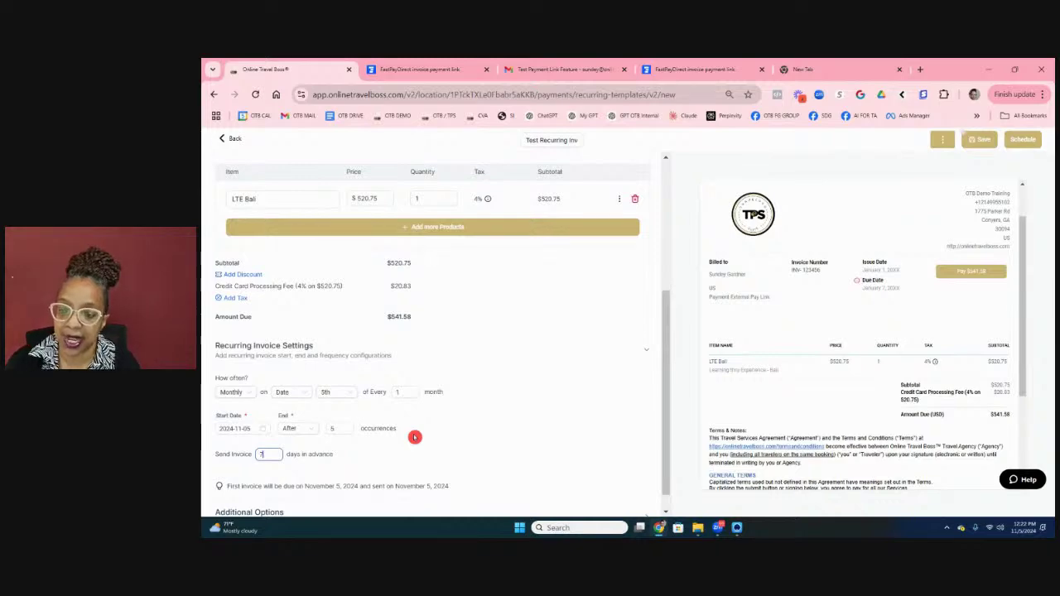
{"action": "scroll", "coordinate": [431, 418], "scroll_direction": "down", "scroll_amount": 1}
Step: Expand Additional Options, review the Terms editor, and save the Test Recurring Inv template
{"action": "left_click", "coordinate": [275, 494]}
{"action": "scroll", "coordinate": [480, 383], "scroll_direction": "down", "scroll_amount": 4}
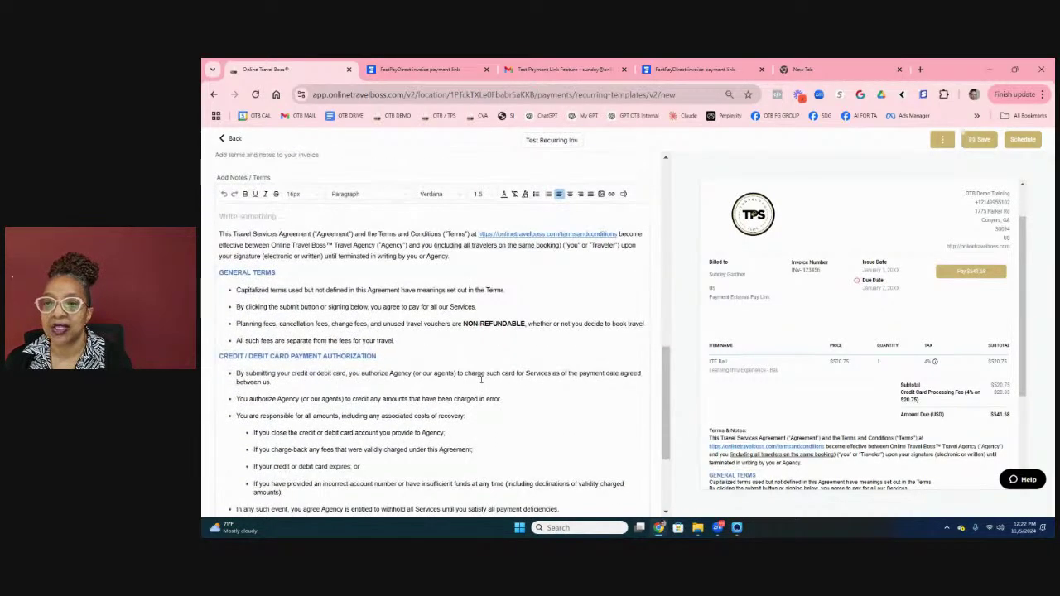
{"action": "scroll", "coordinate": [472, 380], "scroll_direction": "up", "scroll_amount": 1}
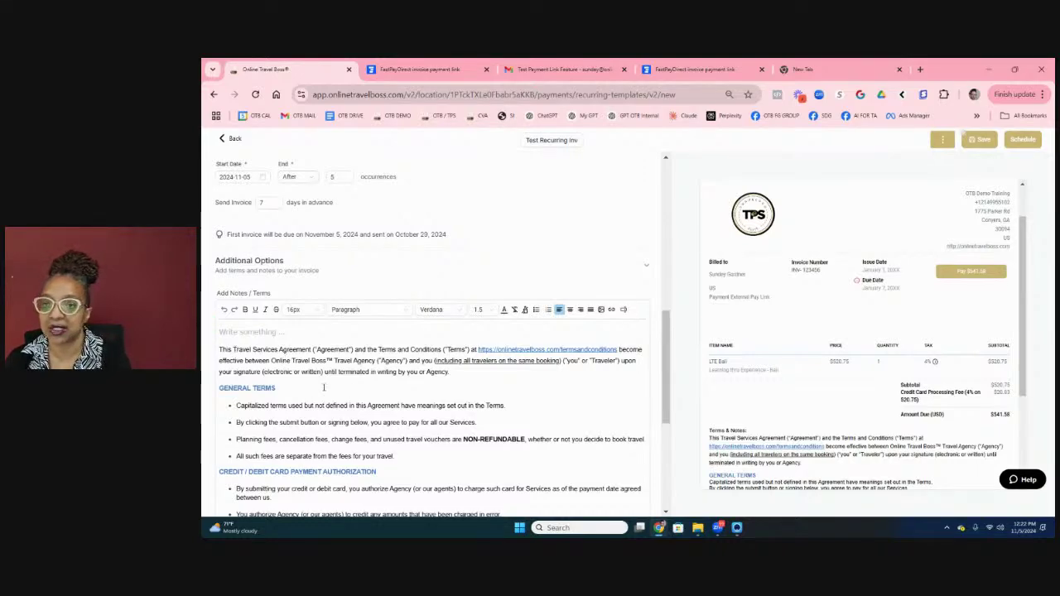
{"action": "scroll", "coordinate": [323, 387], "scroll_direction": "down", "scroll_amount": 3}
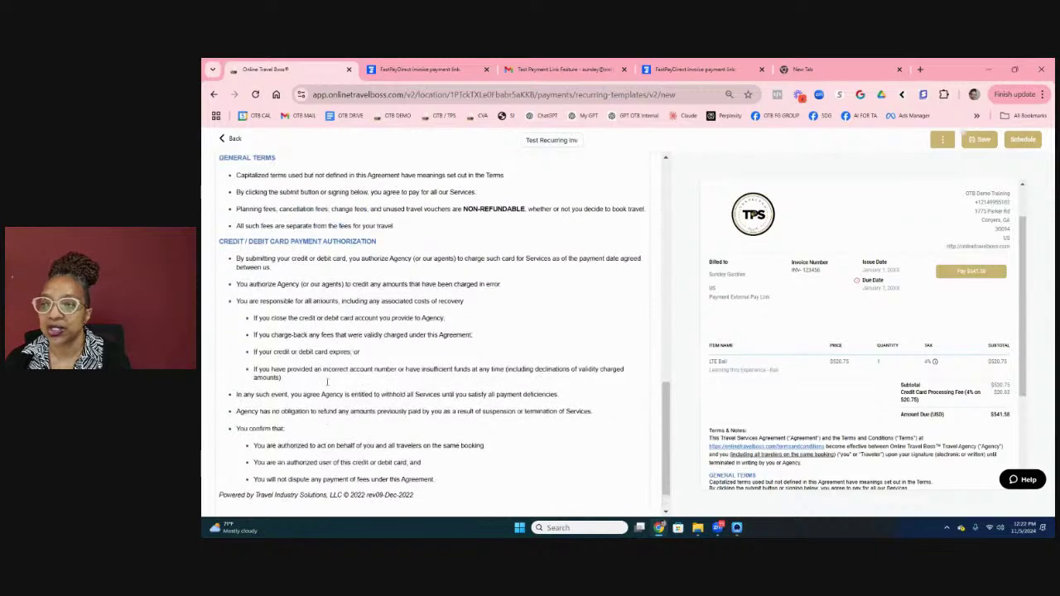
{"action": "scroll", "coordinate": [327, 382], "scroll_direction": "up", "scroll_amount": 15}
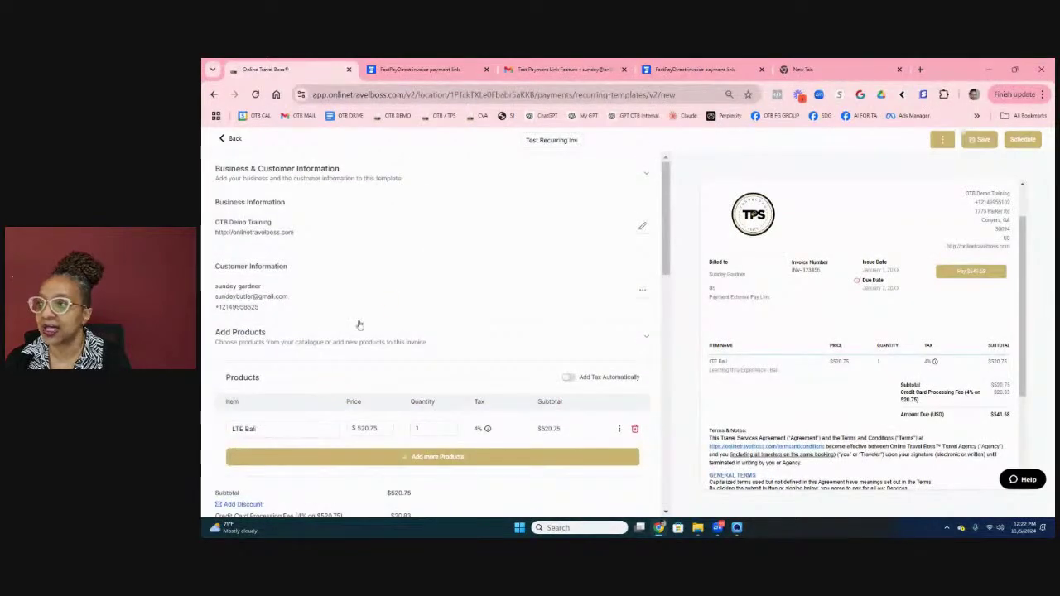
{"action": "left_click", "coordinate": [979, 139]}
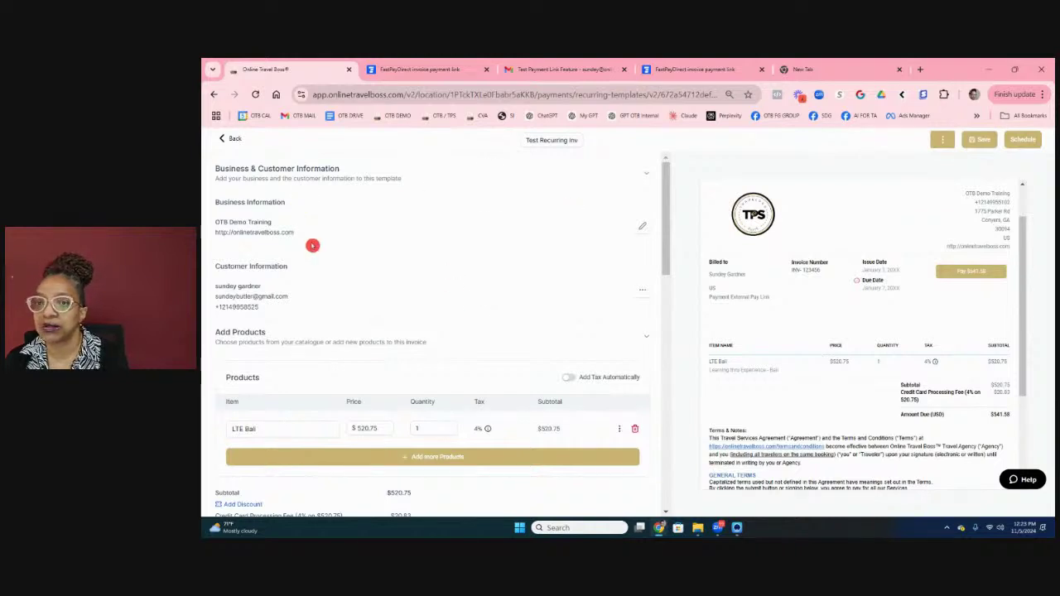
{"action": "scroll", "coordinate": [524, 430], "scroll_direction": "down", "scroll_amount": 5}
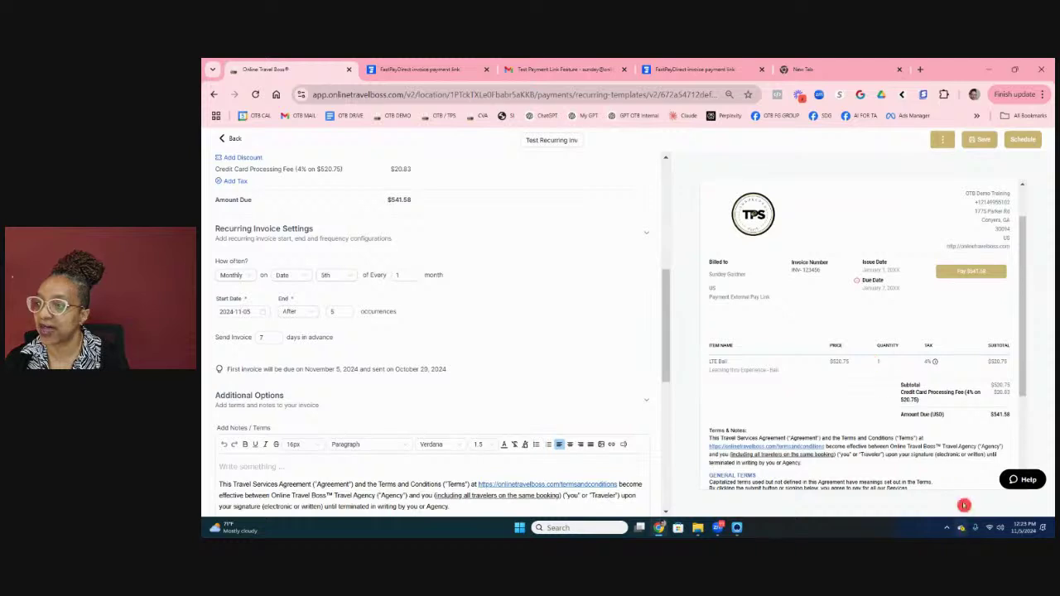
{"action": "scroll", "coordinate": [911, 351], "scroll_direction": "up", "scroll_amount": 2}
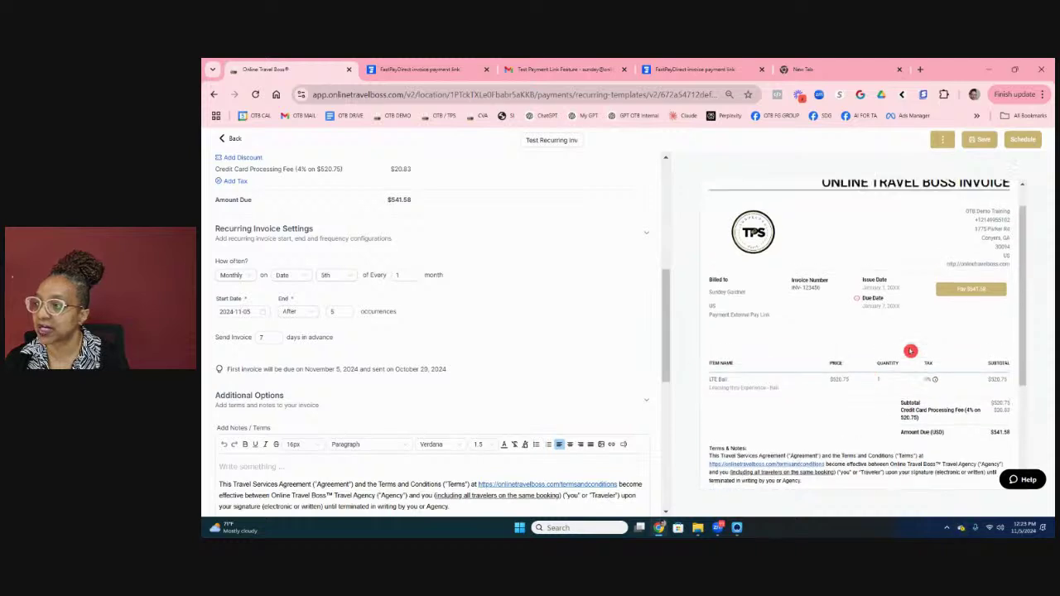
Step: Schedule the recurring invoice with autopayment enabled and payment mode set to Test
{"action": "left_click", "coordinate": [1021, 140]}
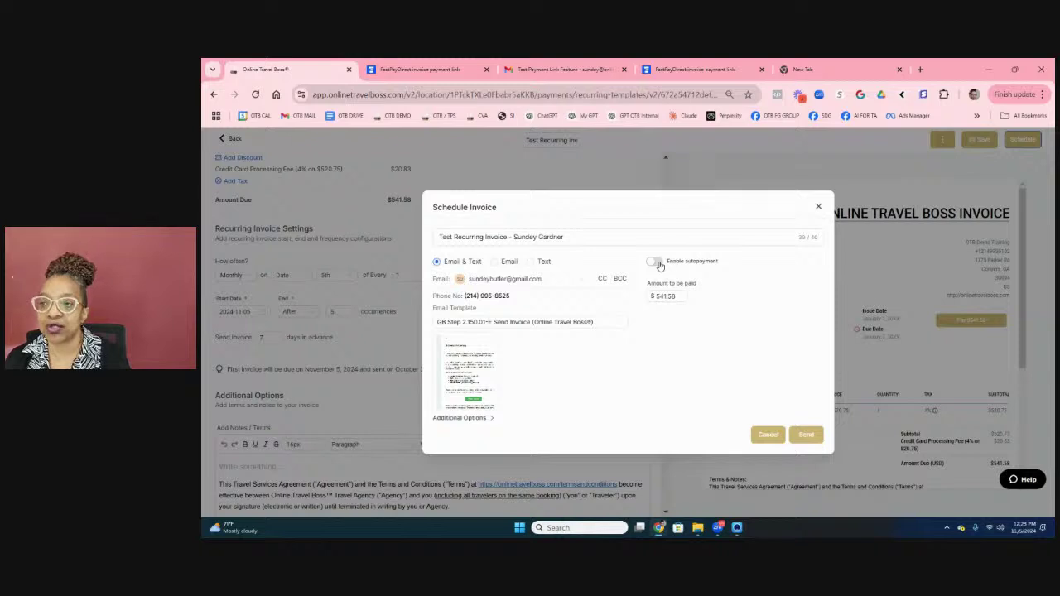
{"action": "left_click", "coordinate": [576, 157]}
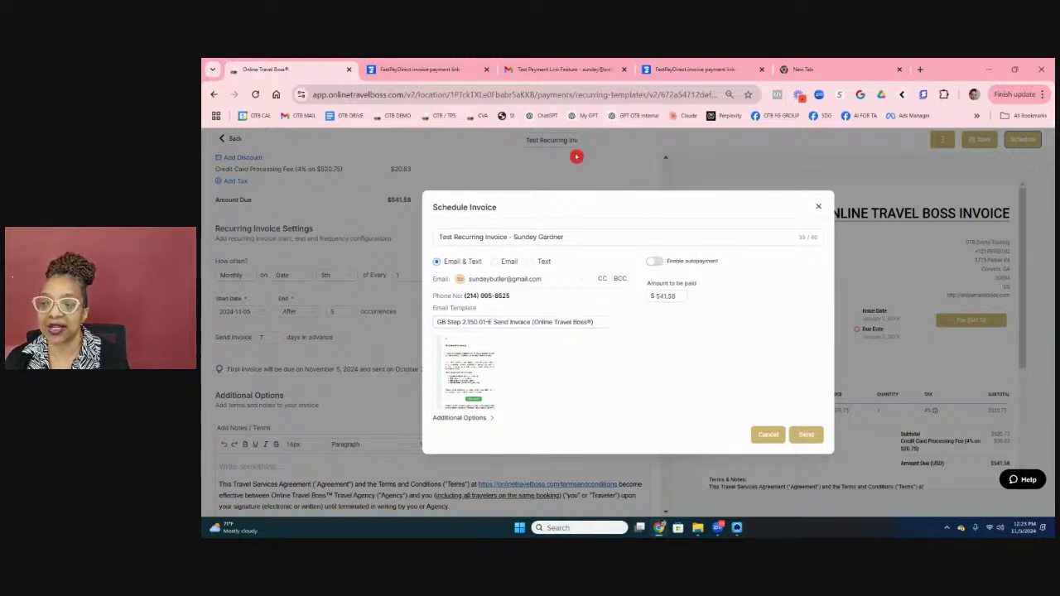
{"action": "left_click", "coordinate": [655, 260]}
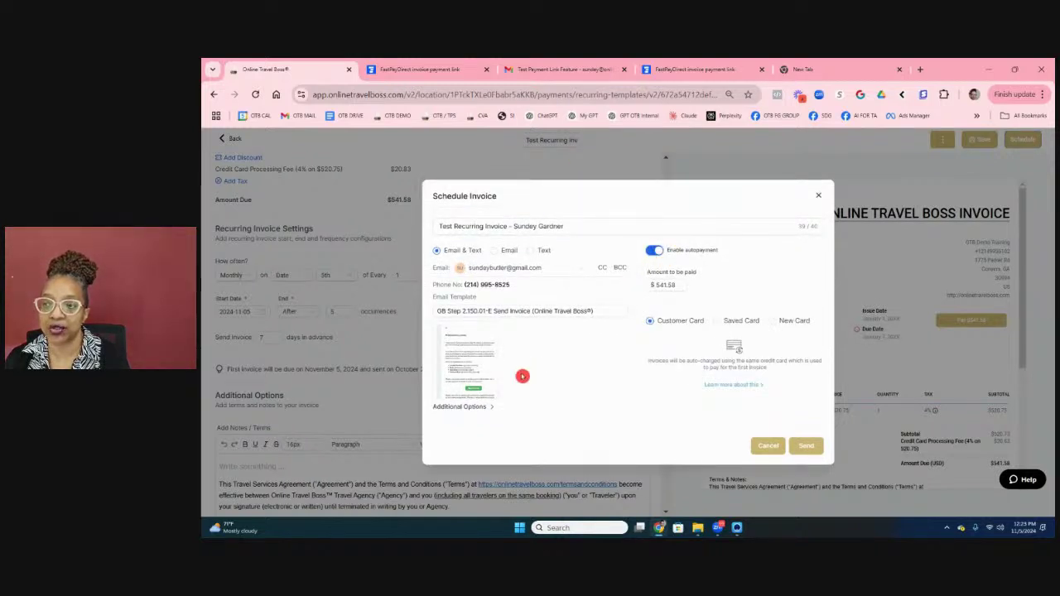
{"action": "left_click", "coordinate": [481, 406]}
{"action": "left_click", "coordinate": [457, 432]}
{"action": "left_click", "coordinate": [497, 239]}
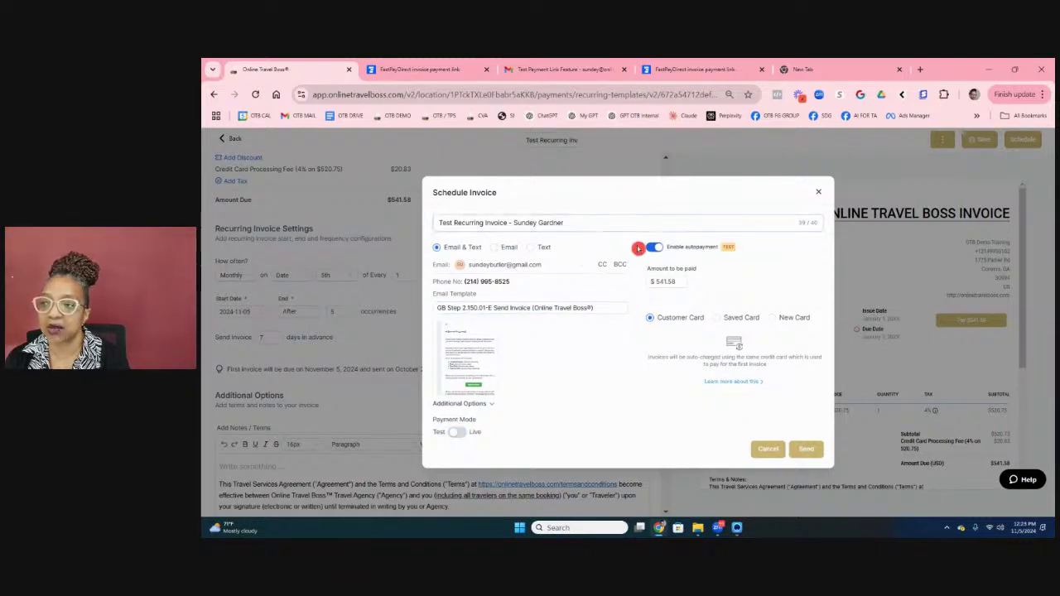
Step: Choose email-only delivery, check the email template, and send the recurring invoice
{"action": "left_click", "coordinate": [496, 247]}
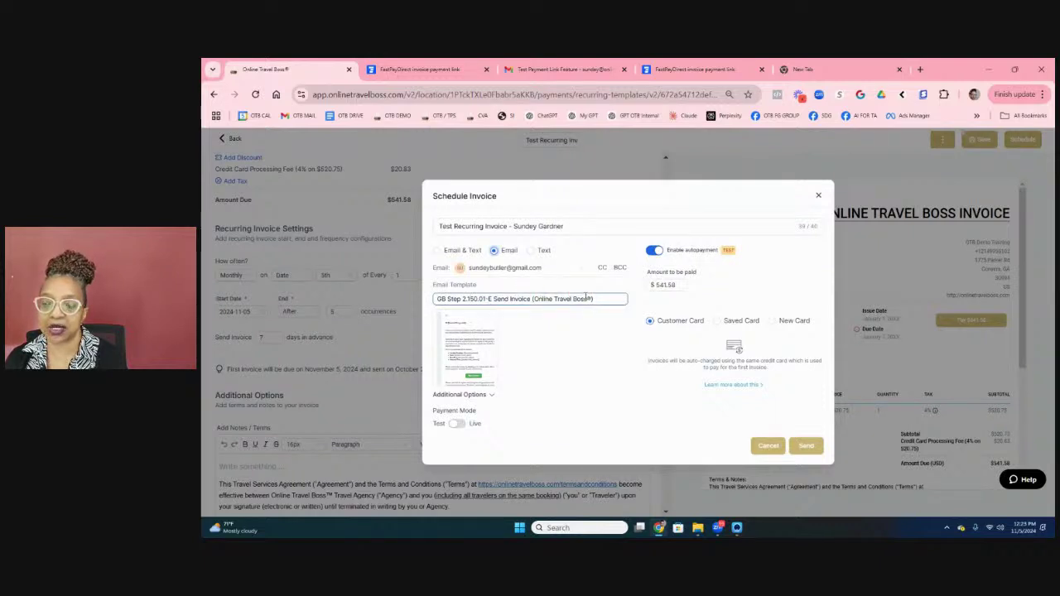
{"action": "left_click", "coordinate": [540, 299]}
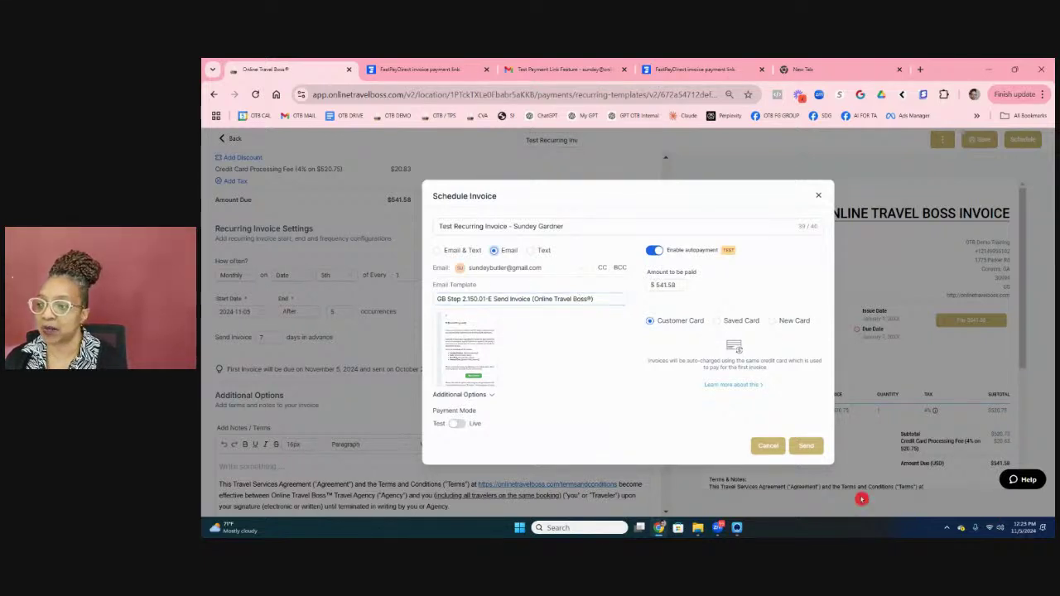
{"action": "left_click", "coordinate": [808, 445]}
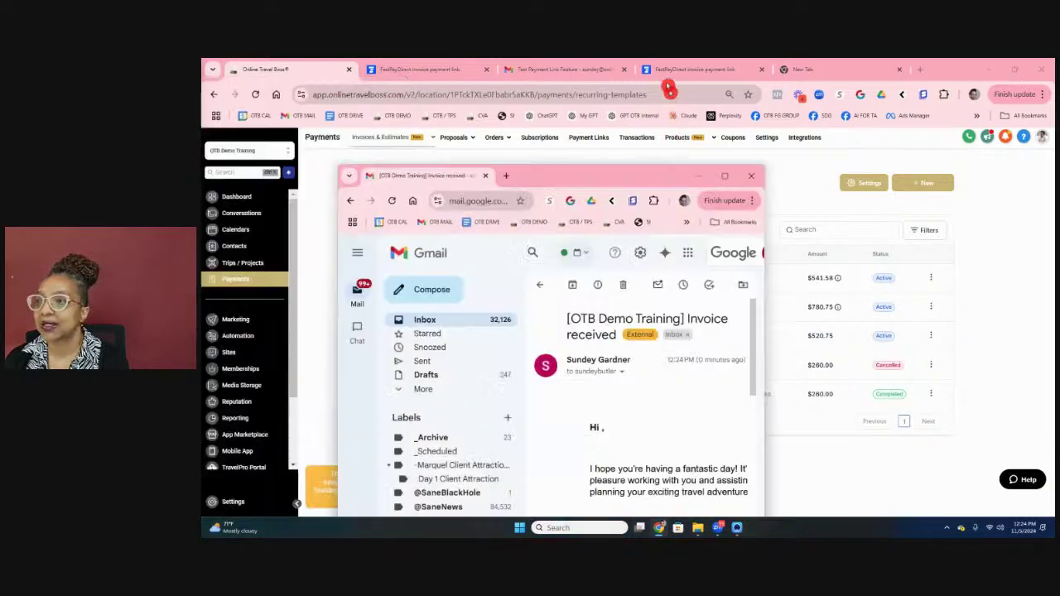
Step: Review the 'Invoice received' email in Gmail and open the linked $541.58 invoice
{"action": "left_click", "coordinate": [643, 69]}
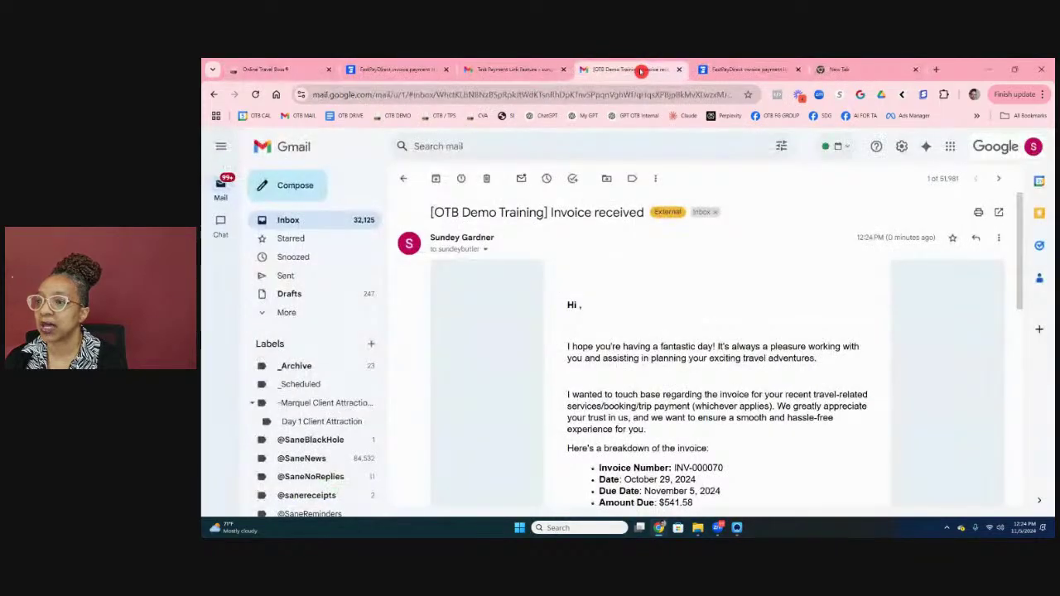
{"action": "scroll", "coordinate": [659, 374], "scroll_direction": "down", "scroll_amount": 2}
{"action": "scroll", "coordinate": [660, 372], "scroll_direction": "down", "scroll_amount": 2}
{"action": "scroll", "coordinate": [726, 372], "scroll_direction": "up", "scroll_amount": 1}
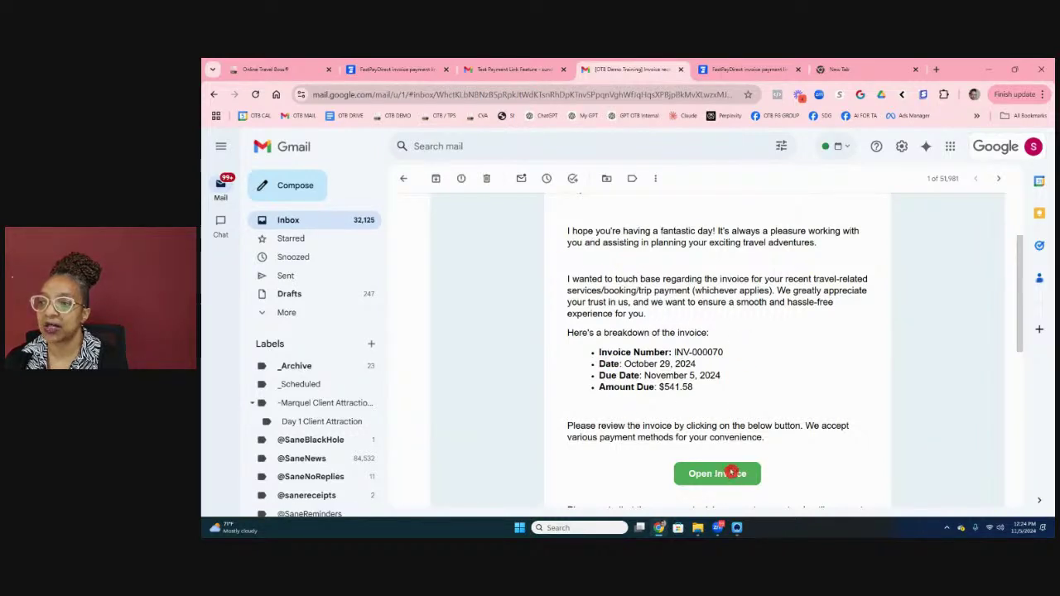
{"action": "left_click", "coordinate": [729, 474]}
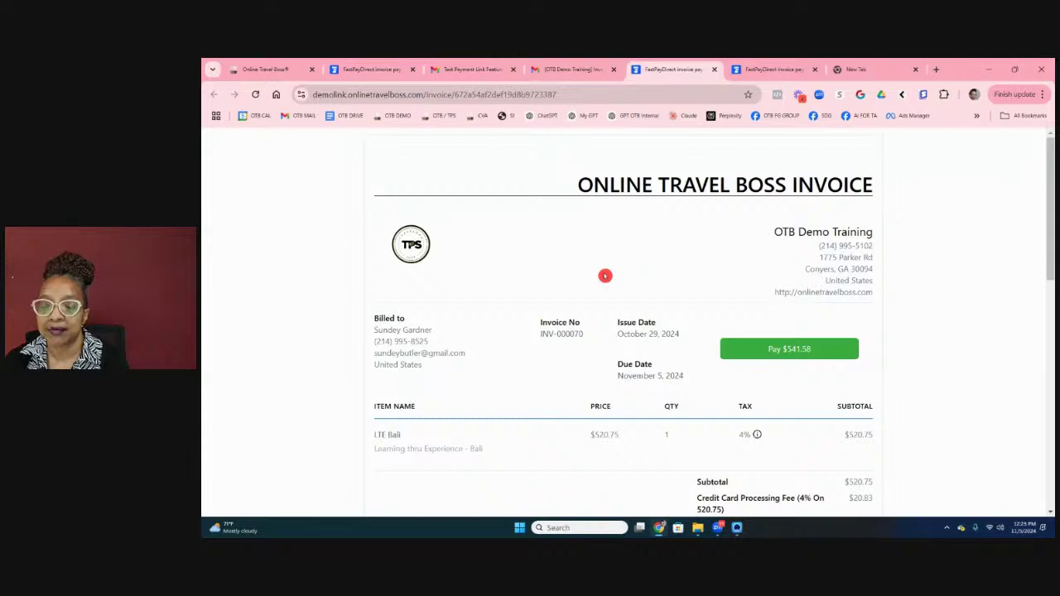
Step: Pay the $541.58 invoice with the test card's number, security code and ZIP, then return to Online Travel Boss
{"action": "scroll", "coordinate": [724, 318], "scroll_direction": "down", "scroll_amount": 1}
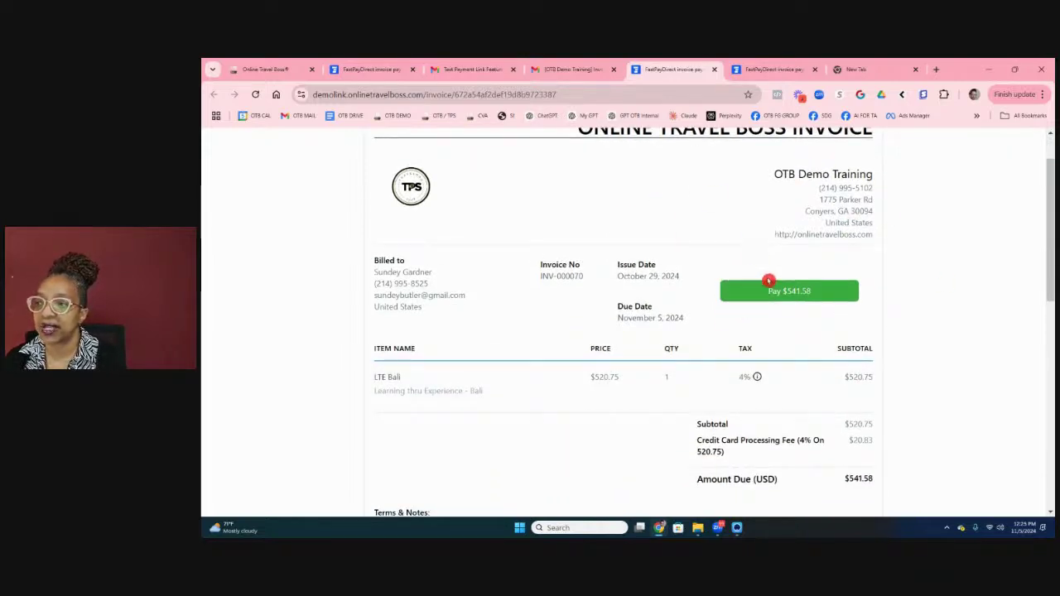
{"action": "left_click", "coordinate": [770, 290]}
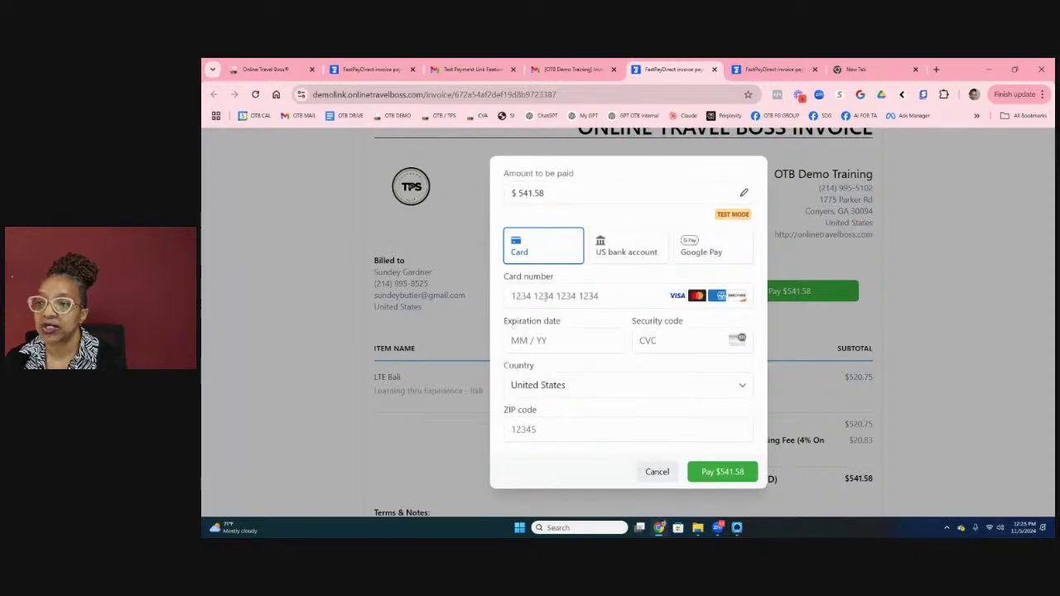
{"action": "left_click", "coordinate": [547, 296]}
{"action": "type", "text": "4242"}
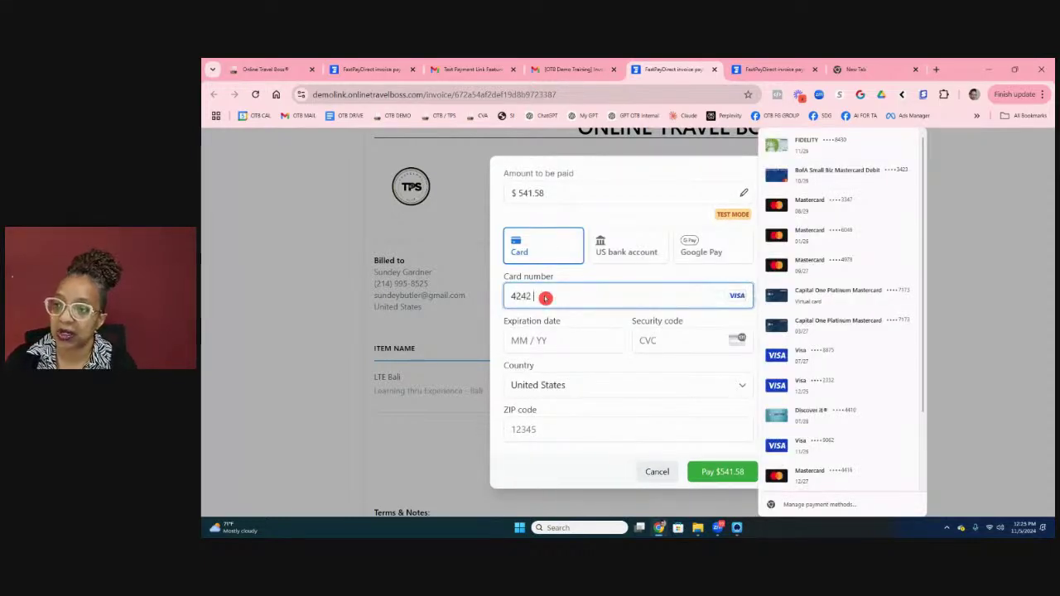
{"action": "type", "text": "424"}
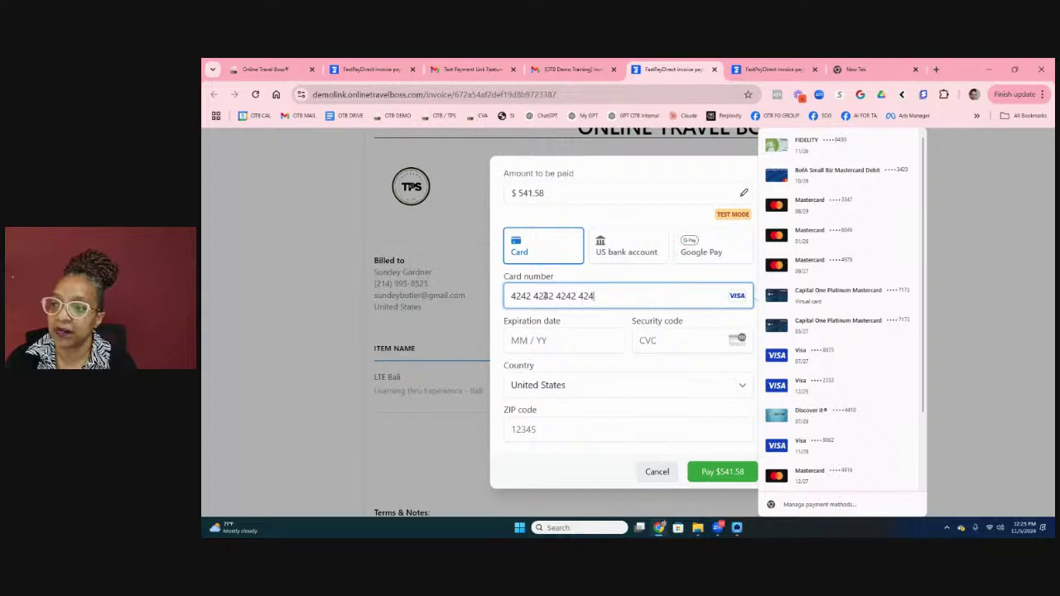
{"action": "type", "text": "242"}
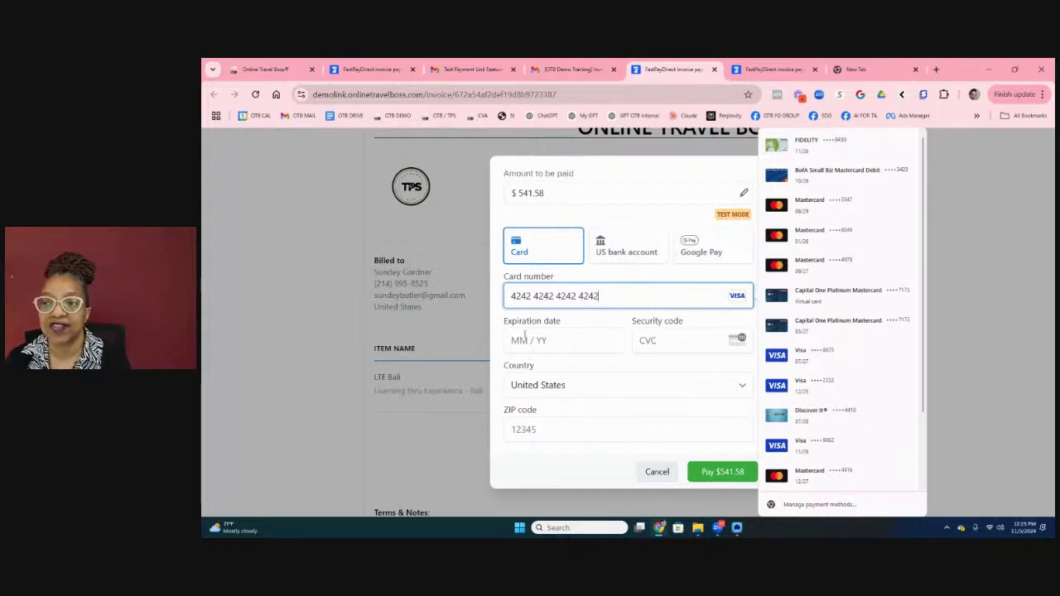
{"action": "type", "text": "424242112"}
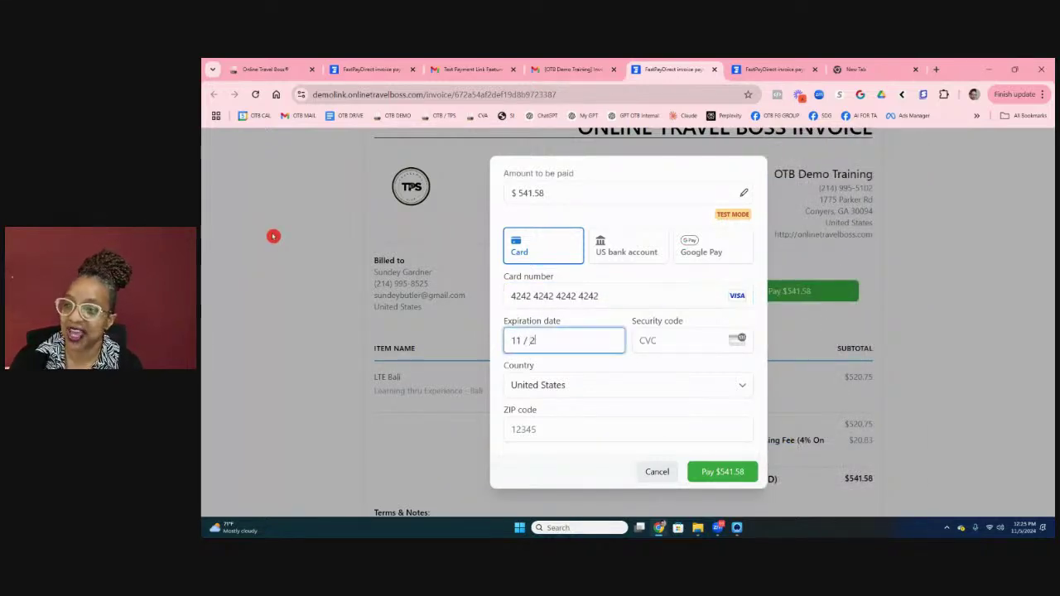
{"action": "left_click", "coordinate": [671, 338]}
{"action": "type", "text": "424"}
{"action": "left_click", "coordinate": [615, 412]}
{"action": "type", "text": "30281"}
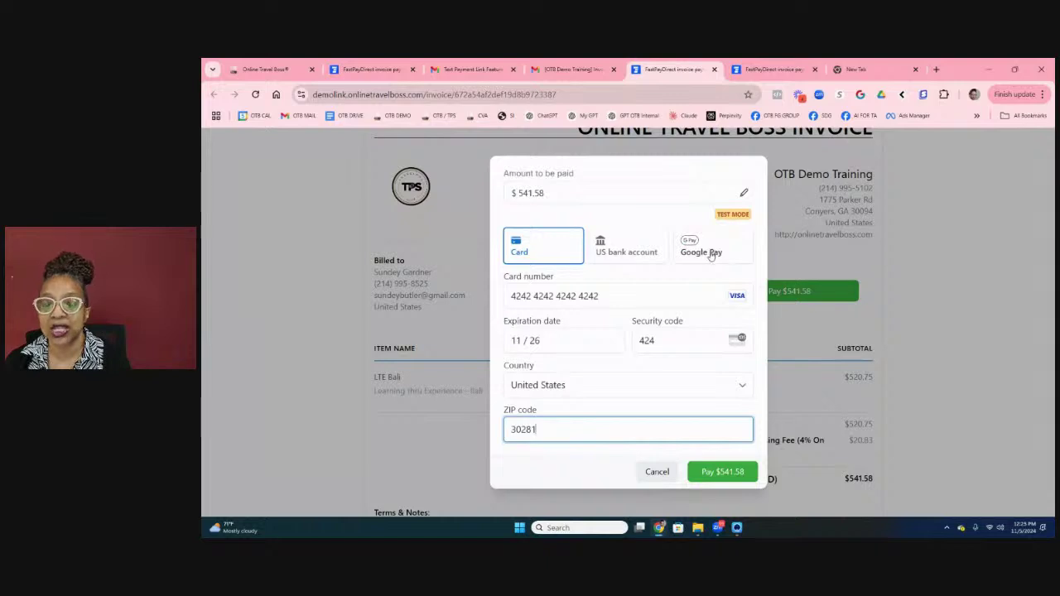
{"action": "left_click", "coordinate": [724, 470]}
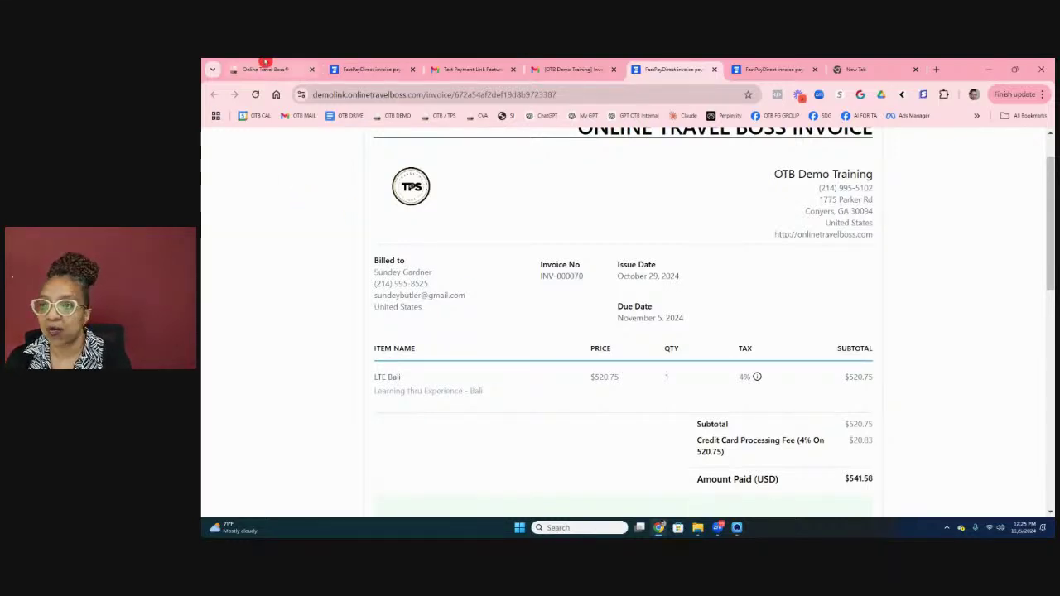
{"action": "left_click", "coordinate": [273, 68]}
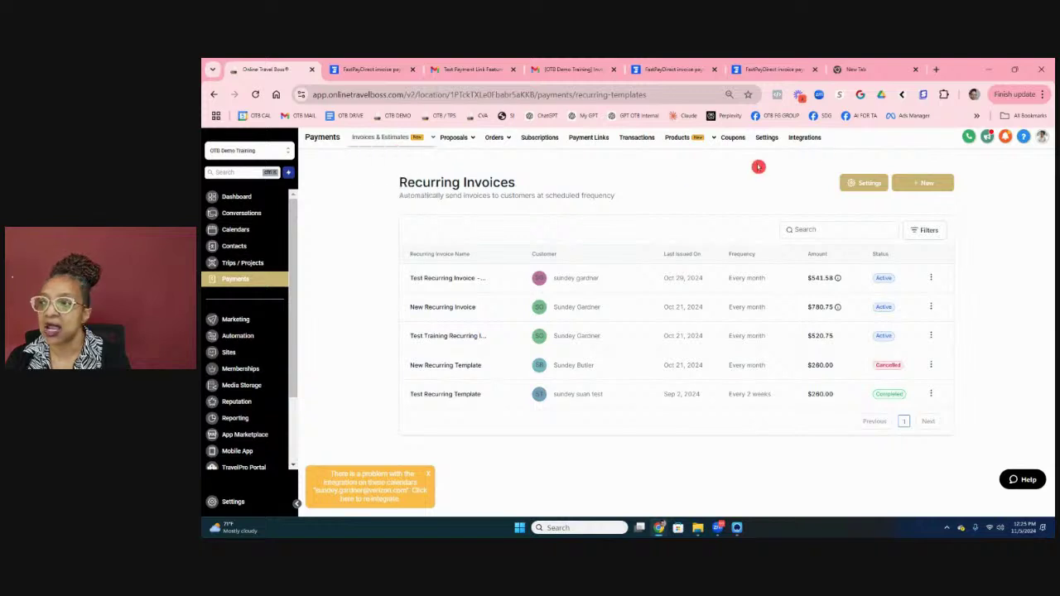
Step: Open Payments > Integrations, dismiss the calendar warning, and review the payment provider list
{"action": "left_click", "coordinate": [807, 138]}
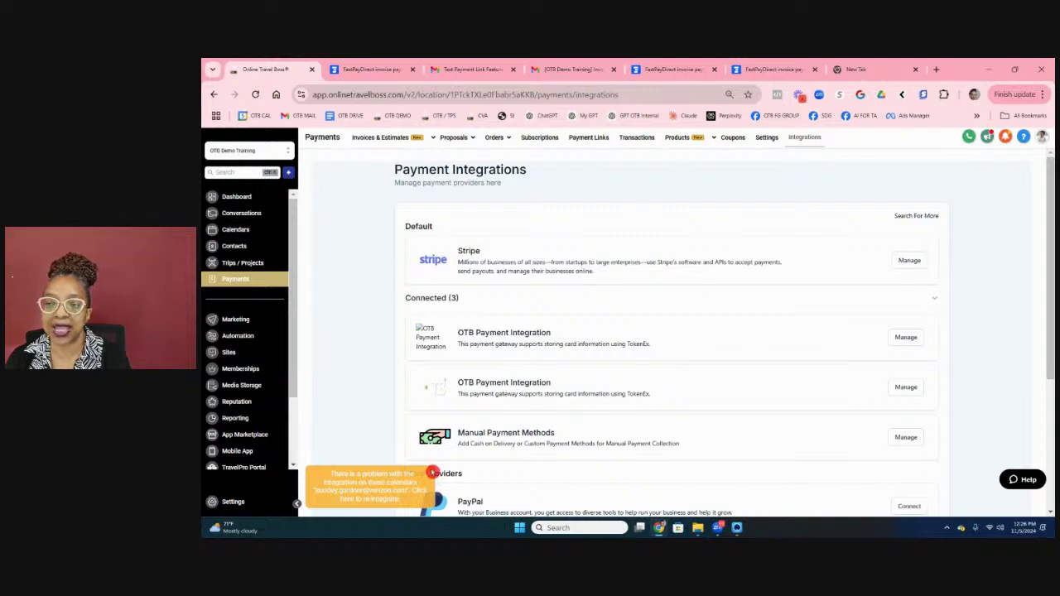
{"action": "left_click", "coordinate": [428, 474]}
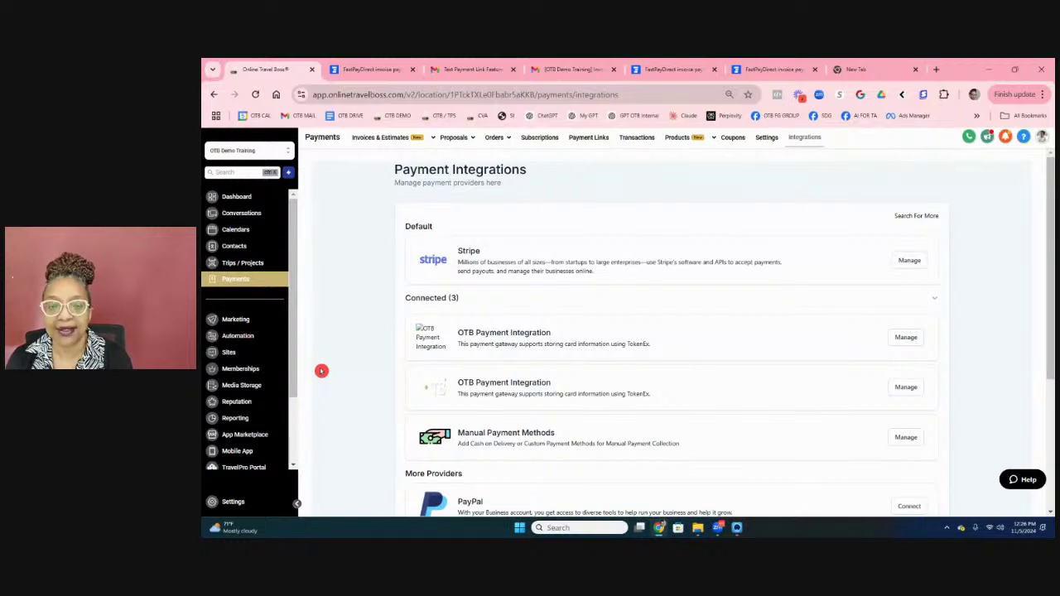
{"action": "scroll", "coordinate": [505, 357], "scroll_direction": "down", "scroll_amount": 3}
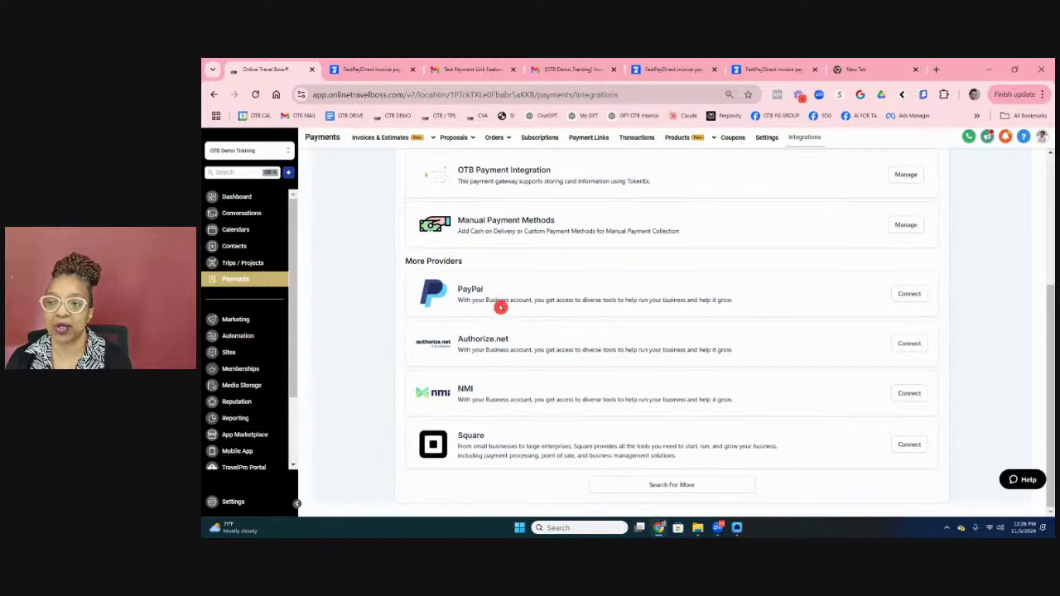
{"action": "scroll", "coordinate": [501, 309], "scroll_direction": "up", "scroll_amount": 2}
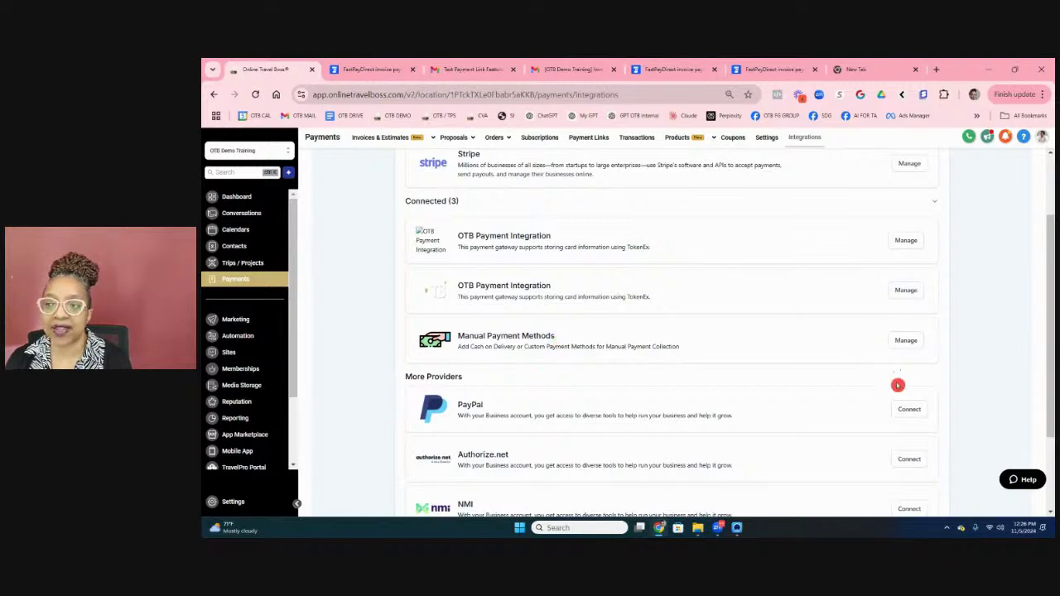
Step: Open Manual Payment Methods and review the Wire Instructions settings for Order Form and E-commerce Stores
{"action": "left_click", "coordinate": [916, 344]}
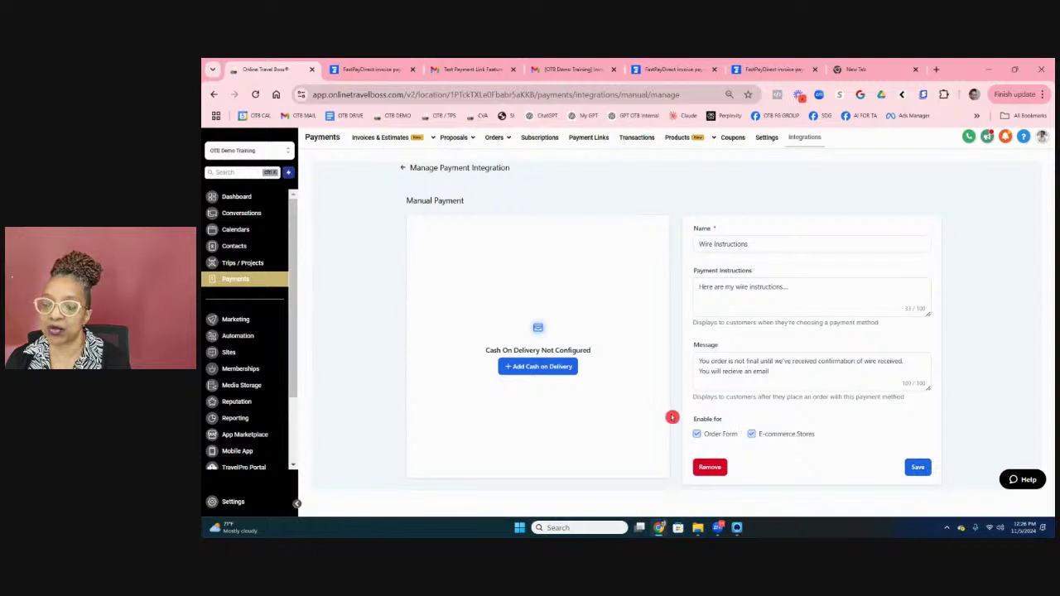
{"action": "left_click", "coordinate": [721, 446]}
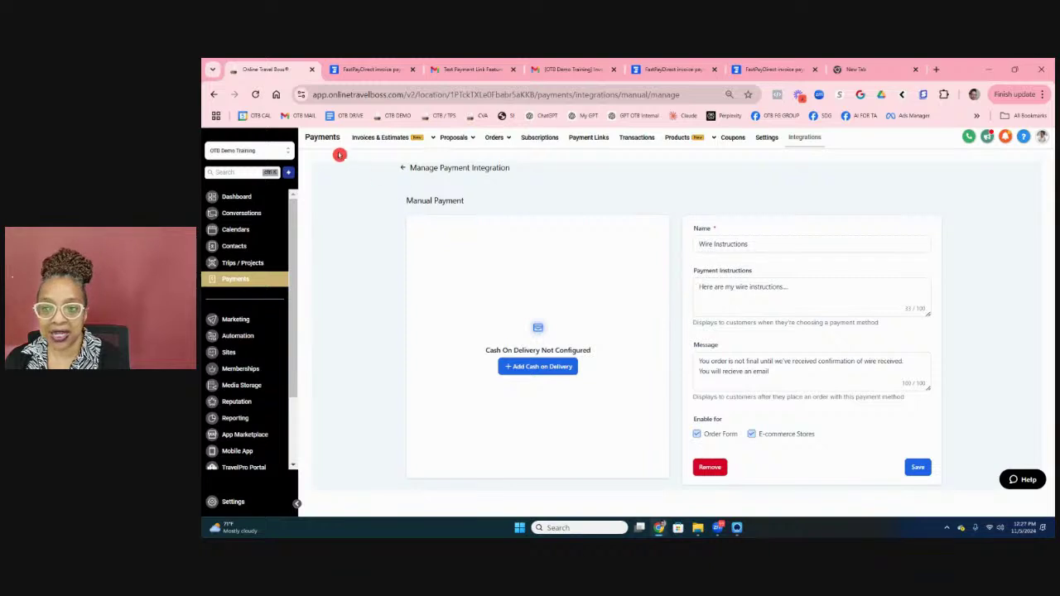
{"action": "mouse_move", "coordinate": [384, 141]}
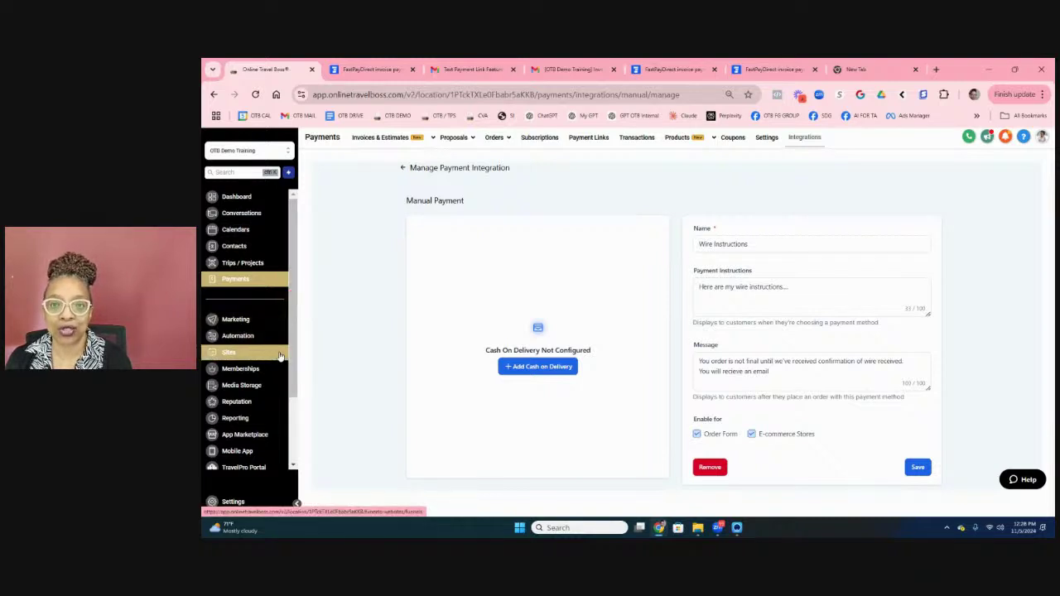
{"action": "left_click_drag", "start_coordinate": [295, 342], "coordinate": [294, 374]}
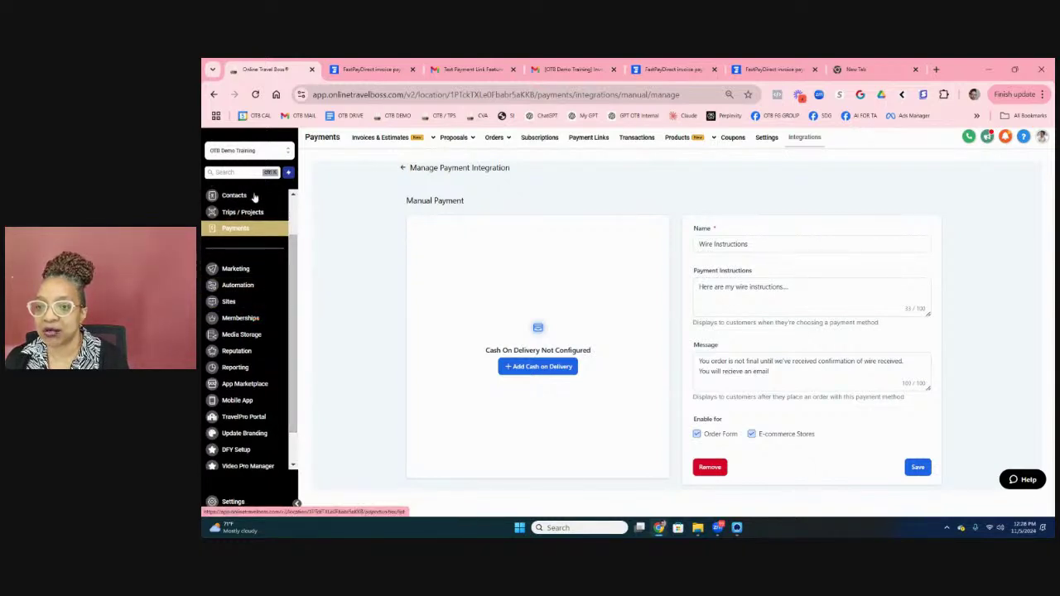
Step: Make the second OTB Payment Integration the default payment provider
{"action": "left_click", "coordinate": [805, 140]}
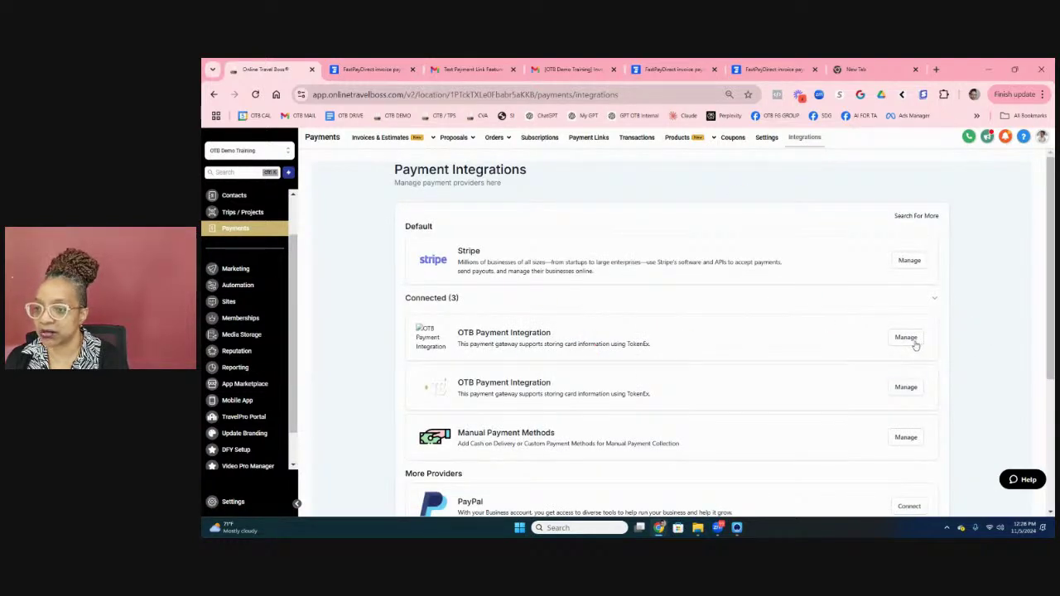
{"action": "left_click", "coordinate": [906, 386]}
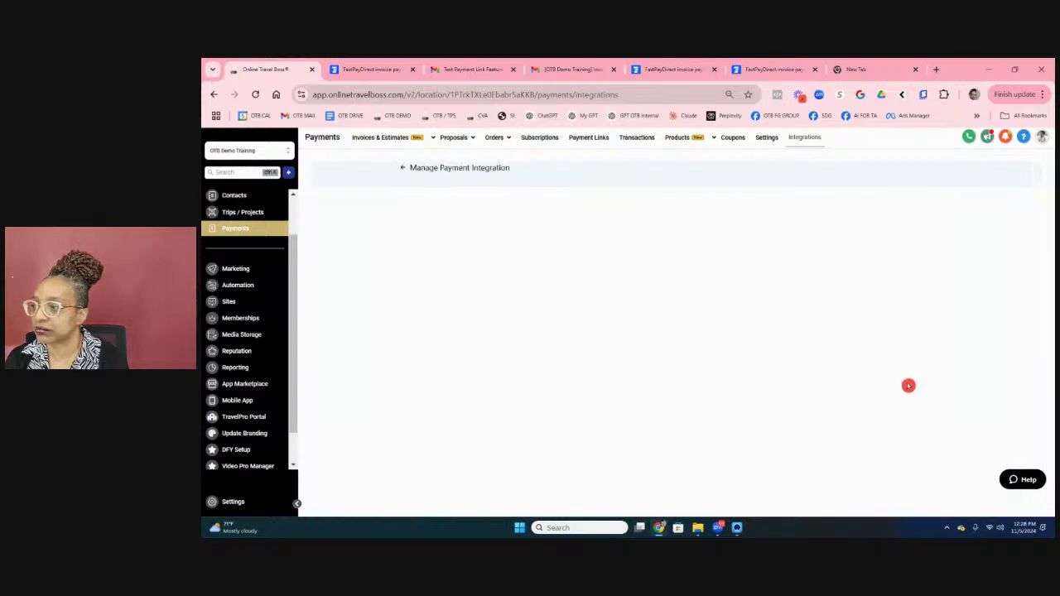
{"action": "left_click", "coordinate": [919, 170]}
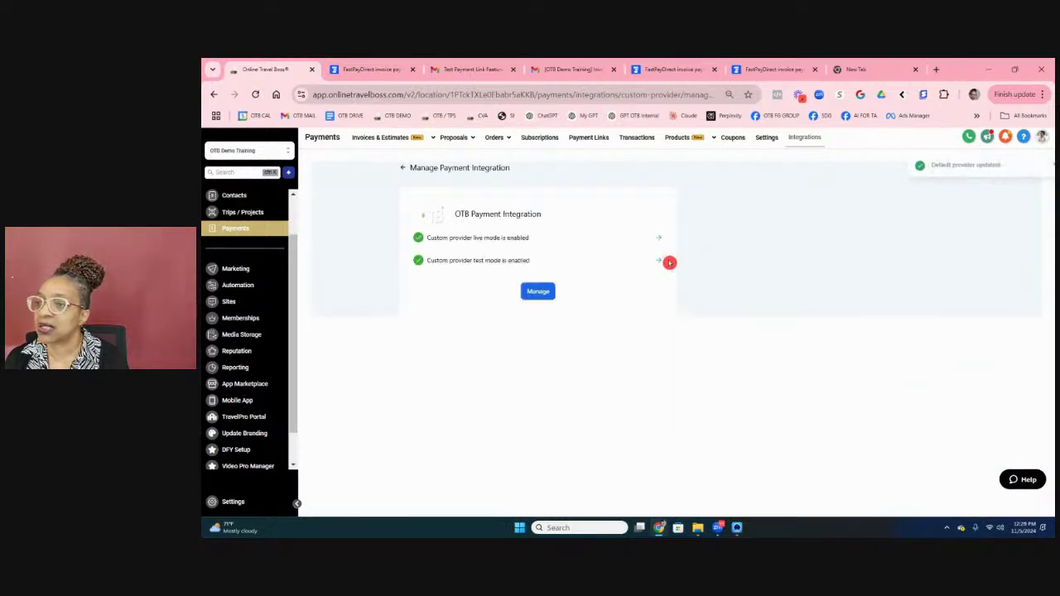
{"action": "left_click", "coordinate": [230, 303]}
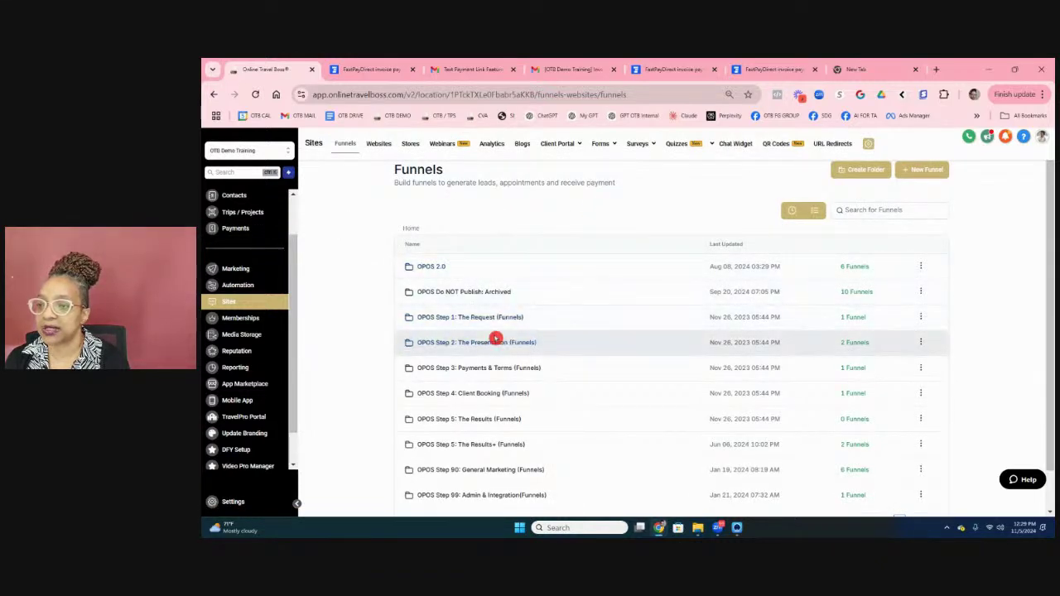
Step: Open the Request For Travel v2.0 funnel in OPOS Step 1, preview its live URL, and return to the folder
{"action": "left_click", "coordinate": [485, 314]}
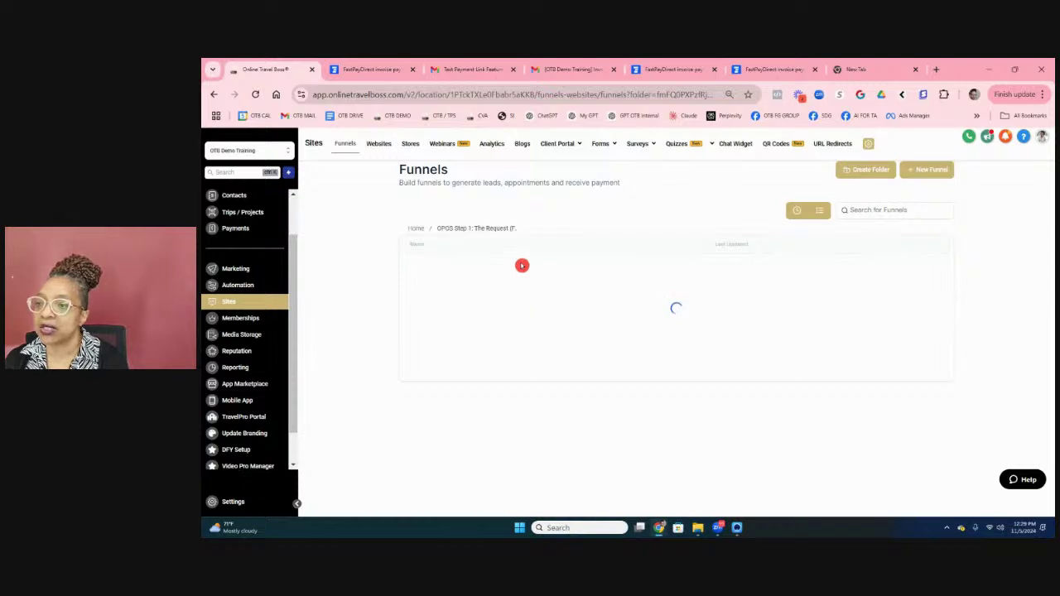
{"action": "left_click", "coordinate": [443, 265]}
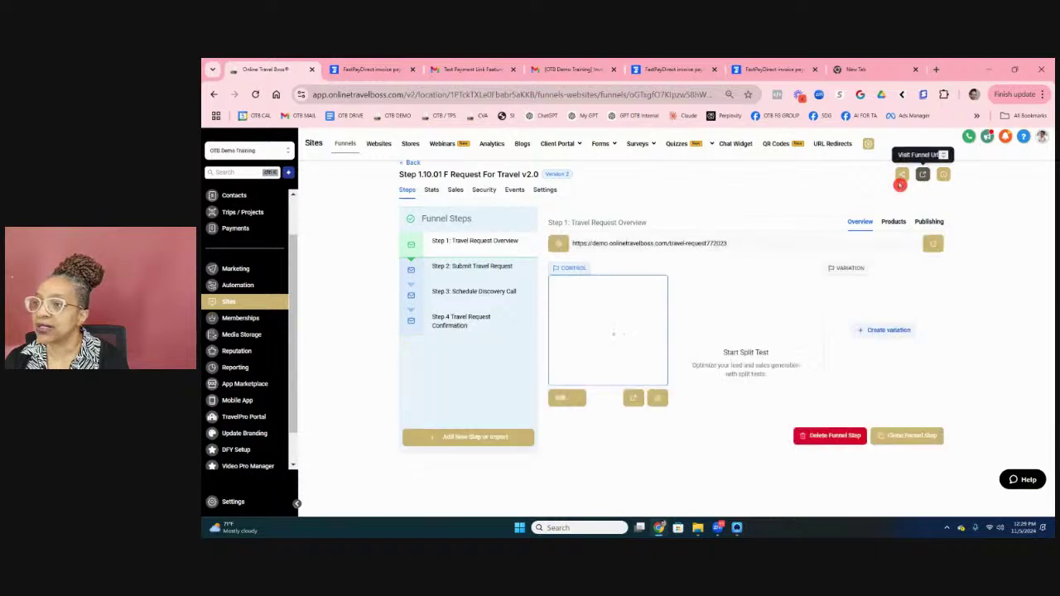
{"action": "left_click", "coordinate": [927, 179]}
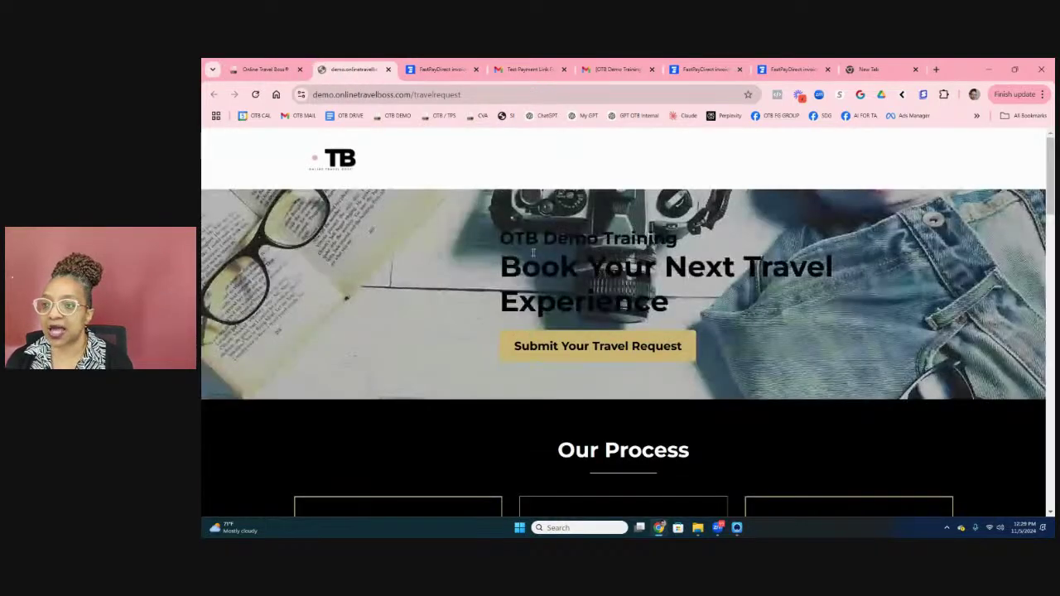
{"action": "left_click", "coordinate": [285, 72]}
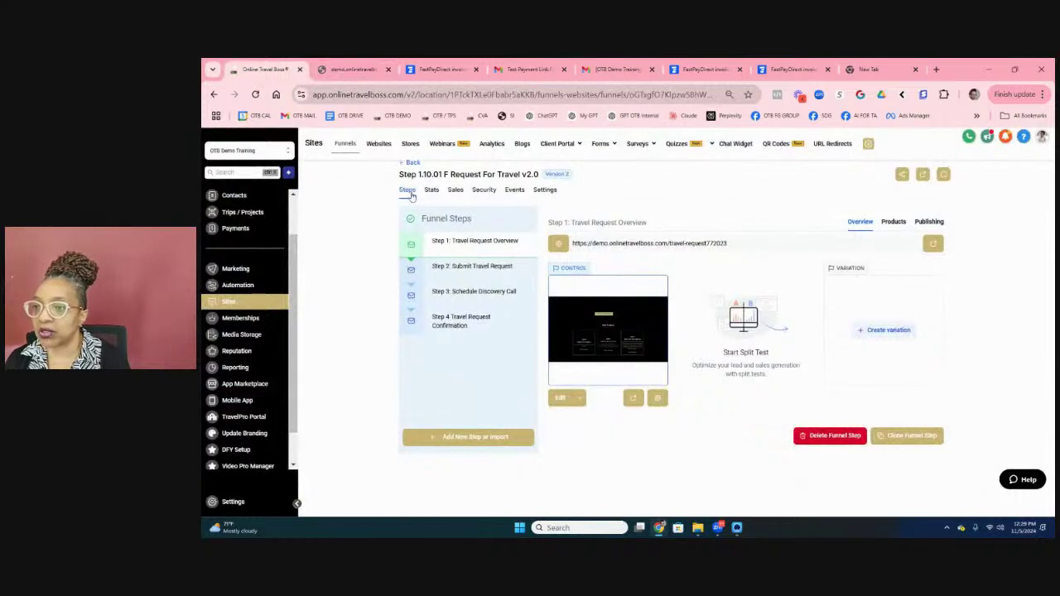
{"action": "left_click", "coordinate": [414, 164]}
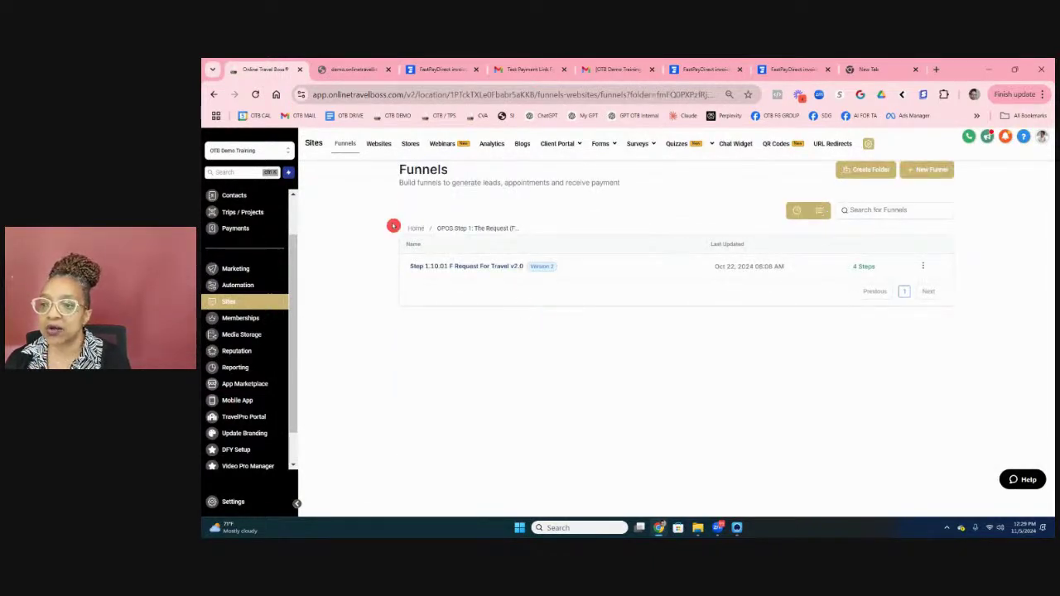
Step: Open the Bali - V2 funnel from the OPOS Step 2: The Presentation folder
{"action": "left_click", "coordinate": [415, 229]}
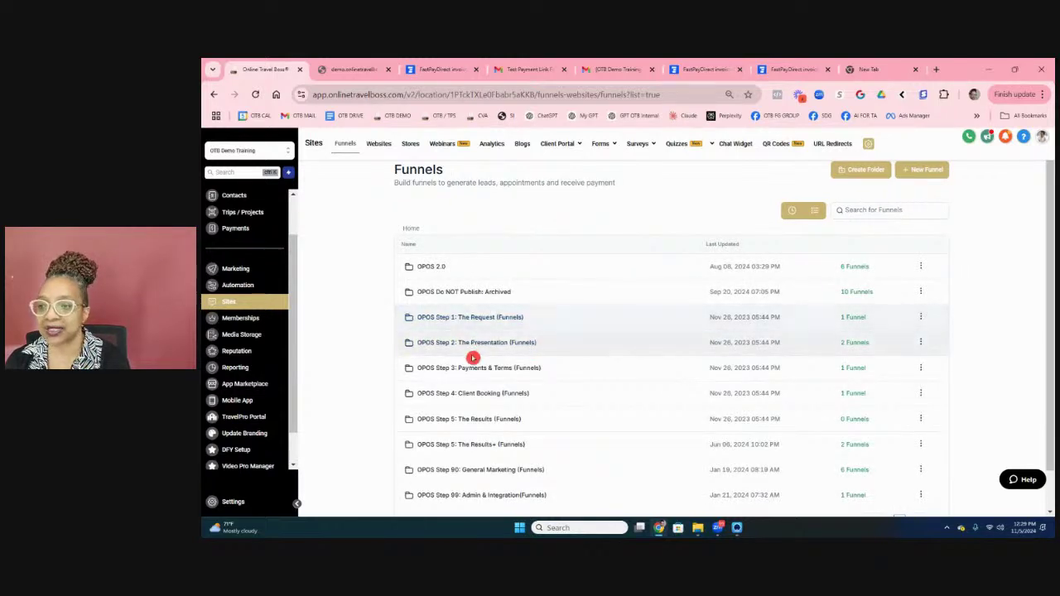
{"action": "left_click", "coordinate": [474, 344]}
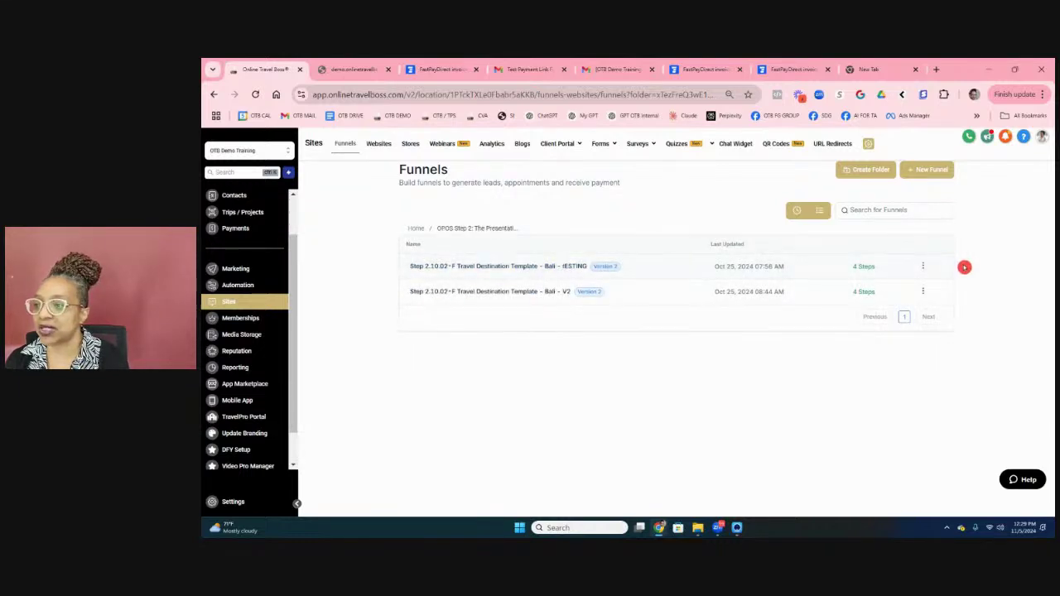
{"action": "left_click", "coordinate": [923, 291]}
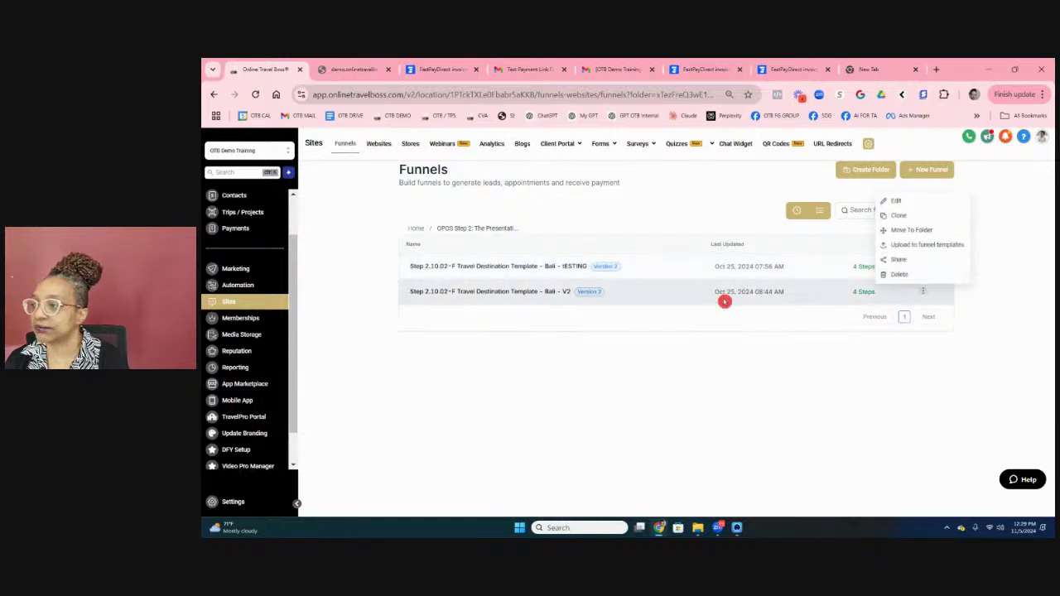
{"action": "left_click", "coordinate": [562, 298]}
Step: Switch the funnel's payment mode from Live to Test in its settings and save
{"action": "left_click", "coordinate": [544, 189]}
{"action": "scroll", "coordinate": [414, 389], "scroll_direction": "down", "scroll_amount": 1}
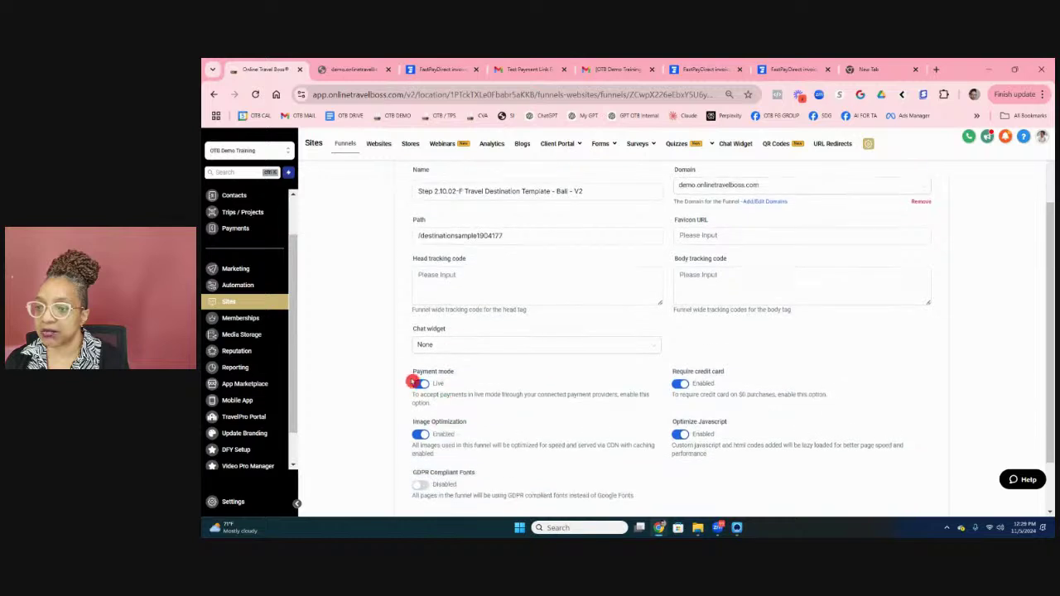
{"action": "left_click", "coordinate": [416, 384]}
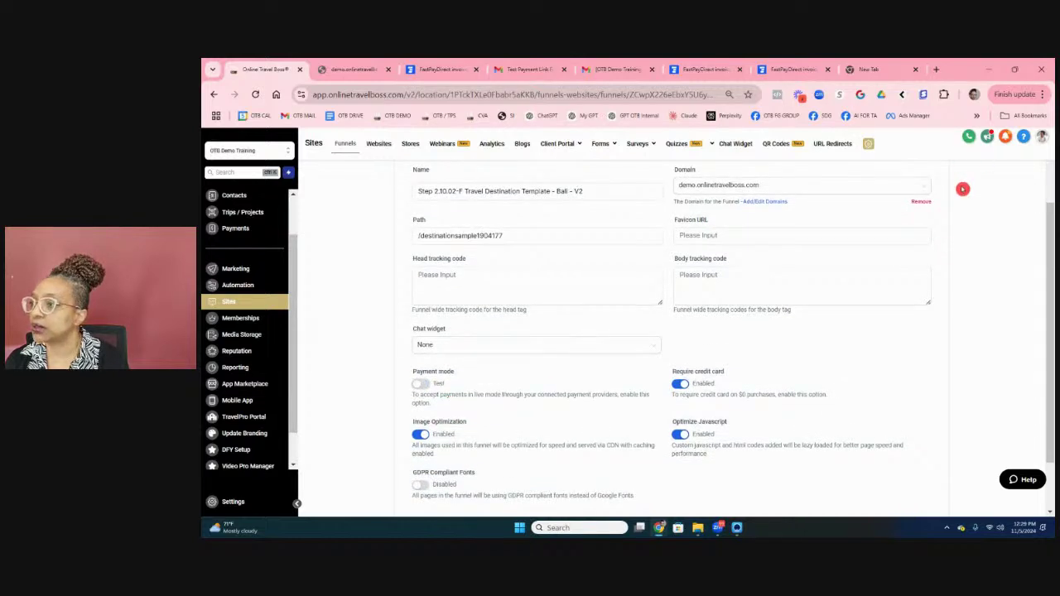
{"action": "scroll", "coordinate": [963, 188], "scroll_direction": "up", "scroll_amount": 2}
{"action": "scroll", "coordinate": [961, 265], "scroll_direction": "down", "scroll_amount": 5}
{"action": "left_click", "coordinate": [917, 467]}
{"action": "scroll", "coordinate": [911, 240], "scroll_direction": "up", "scroll_amount": 2}
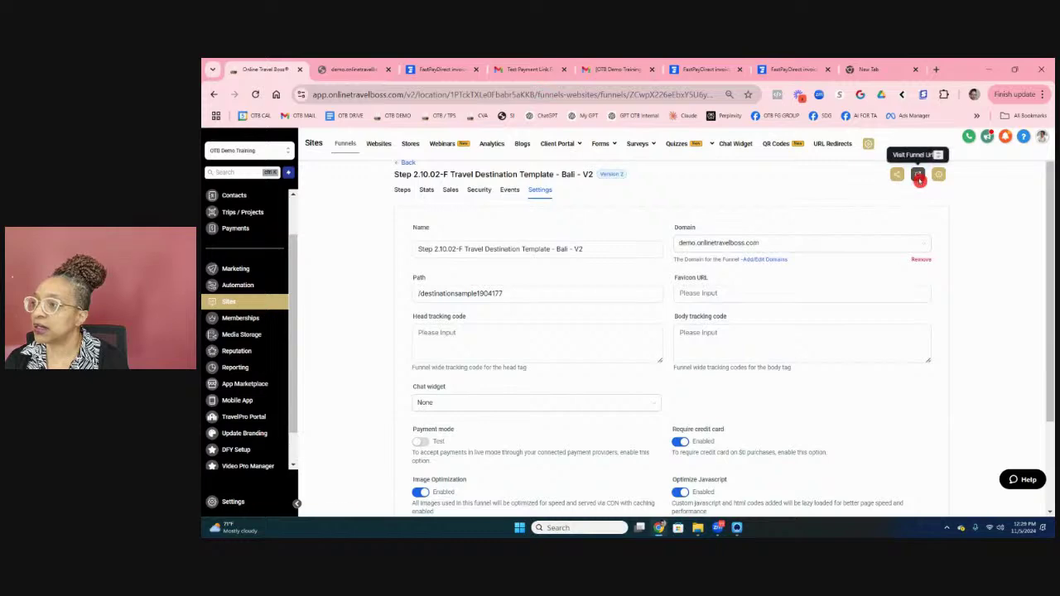
Step: Open the live Bali funnel page and choose Book Now to reach the $200.00 test checkout
{"action": "left_click", "coordinate": [918, 175]}
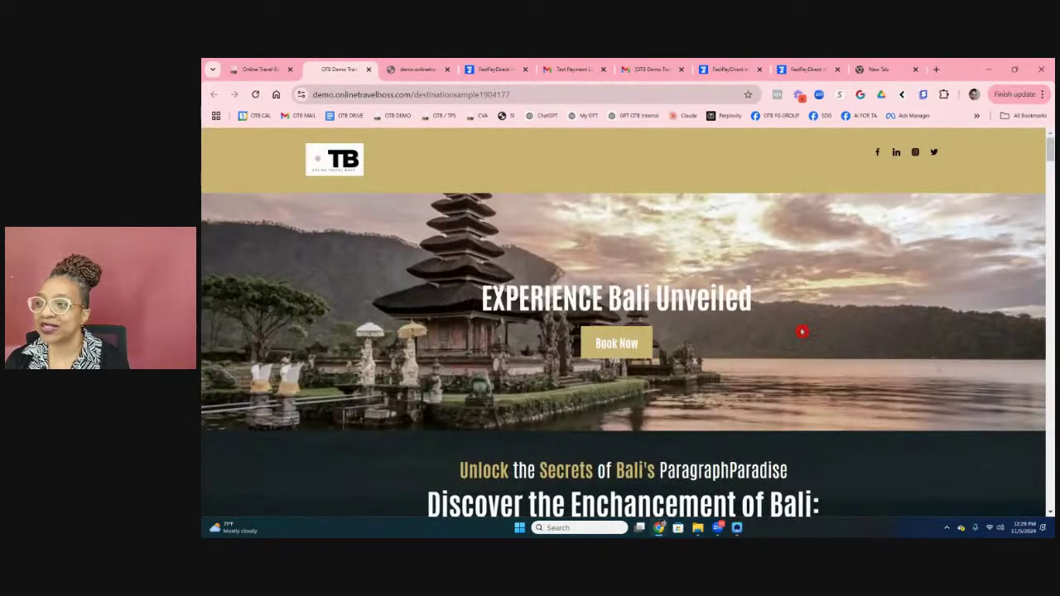
{"action": "left_click", "coordinate": [606, 349]}
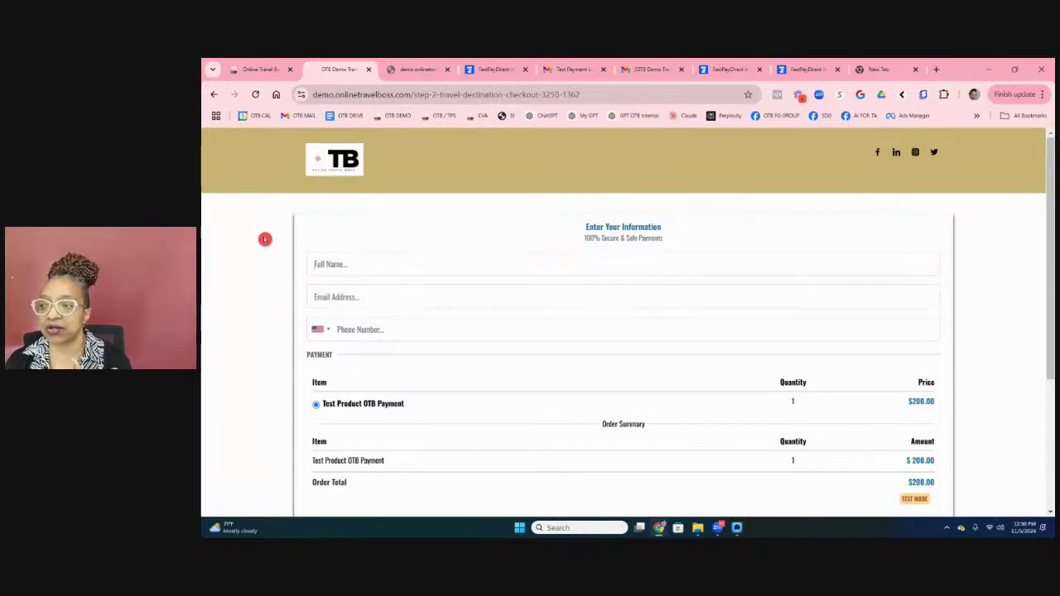
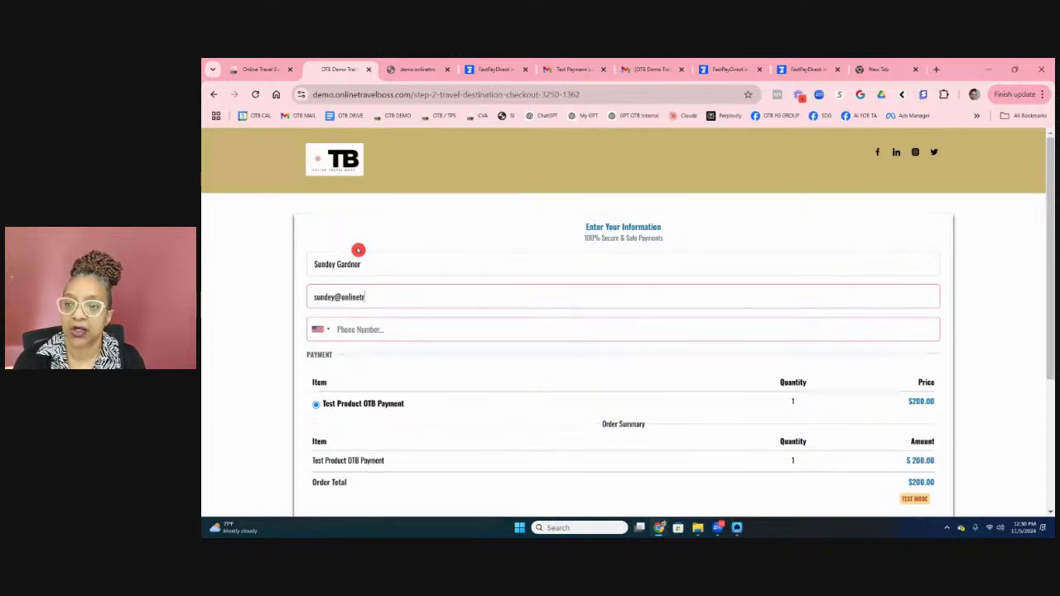
Step: Enter the buyer's e-mail address and phone number on the $200 checkout
{"action": "key", "text": "Tab"}
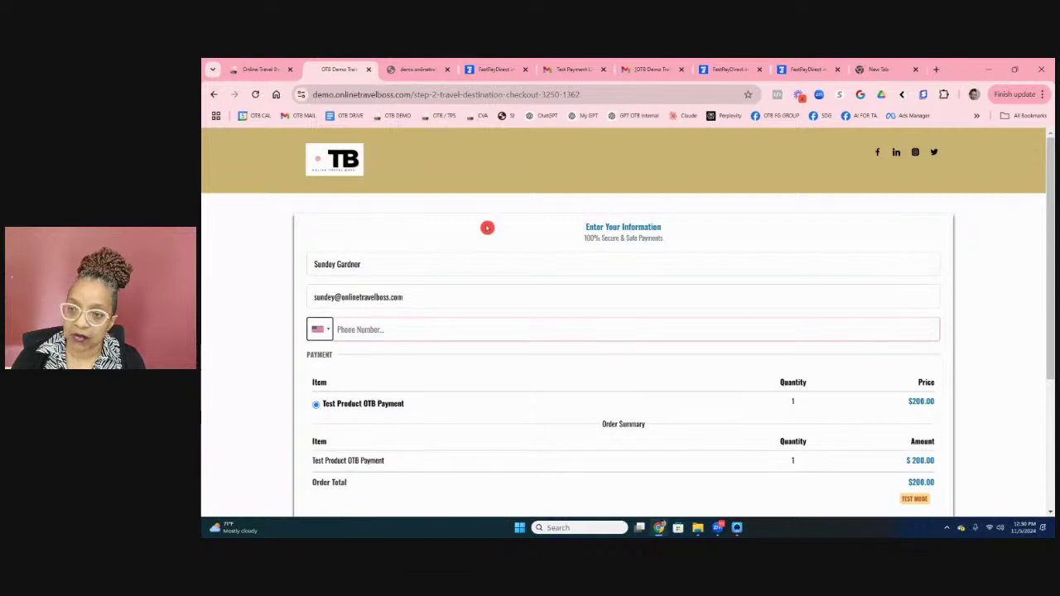
{"action": "left_click", "coordinate": [447, 330]}
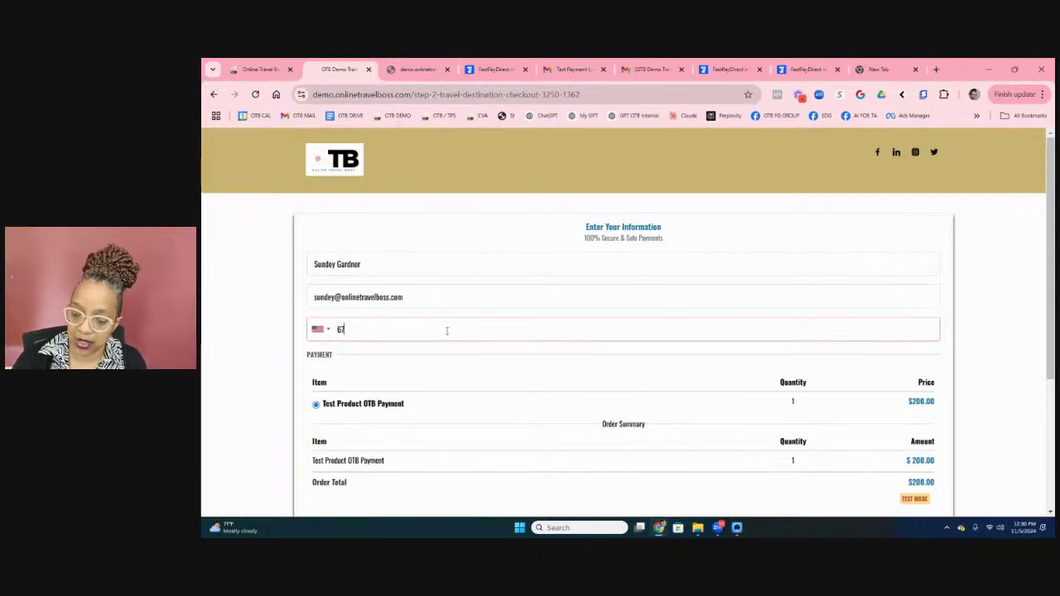
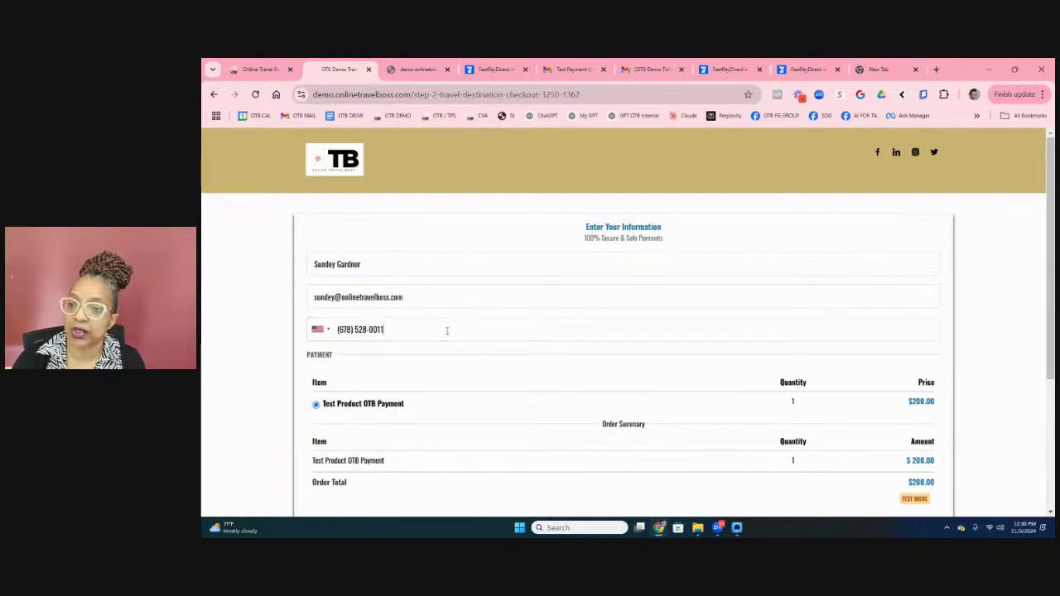
Step: Accept the terms, submit the $200 order, and start the street address field
{"action": "scroll", "coordinate": [497, 335], "scroll_direction": "down", "scroll_amount": 3}
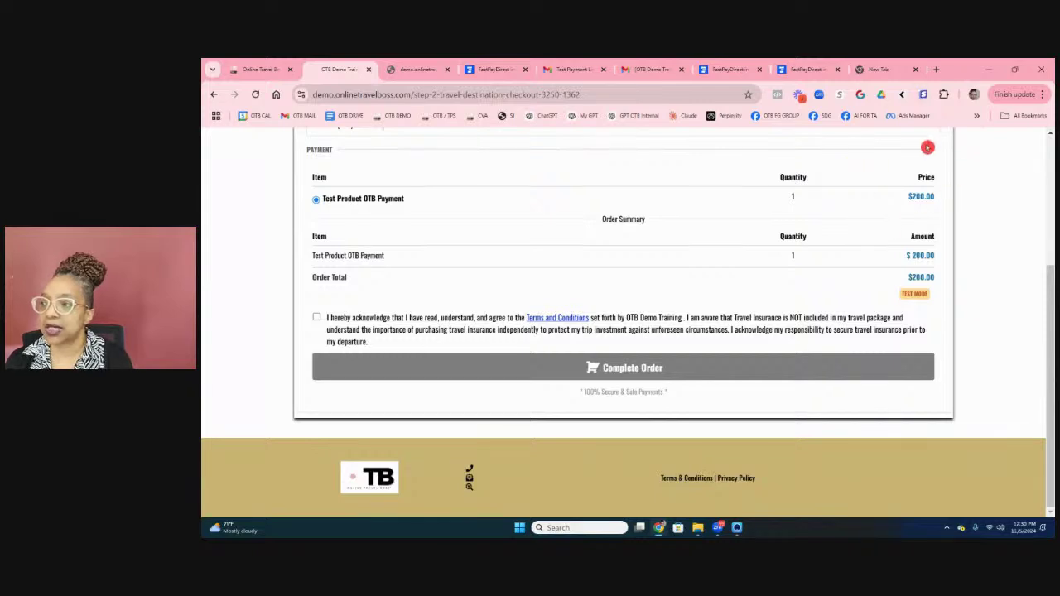
{"action": "left_click", "coordinate": [317, 317]}
{"action": "left_click", "coordinate": [563, 378]}
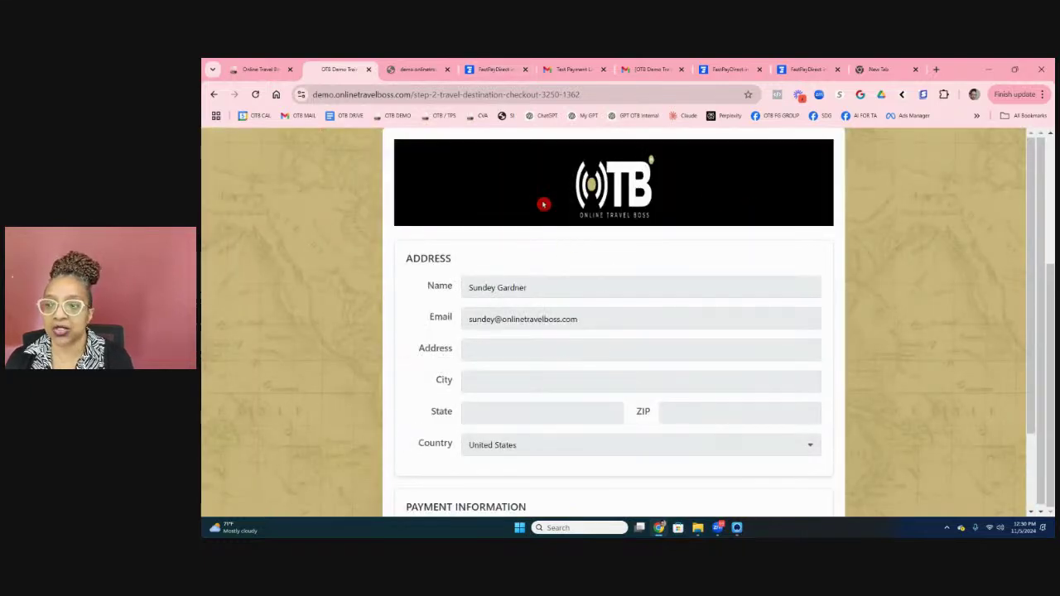
{"action": "scroll", "coordinate": [545, 208], "scroll_direction": "down", "scroll_amount": 1}
{"action": "scroll", "coordinate": [545, 207], "scroll_direction": "down", "scroll_amount": 2}
{"action": "left_click", "coordinate": [489, 249]}
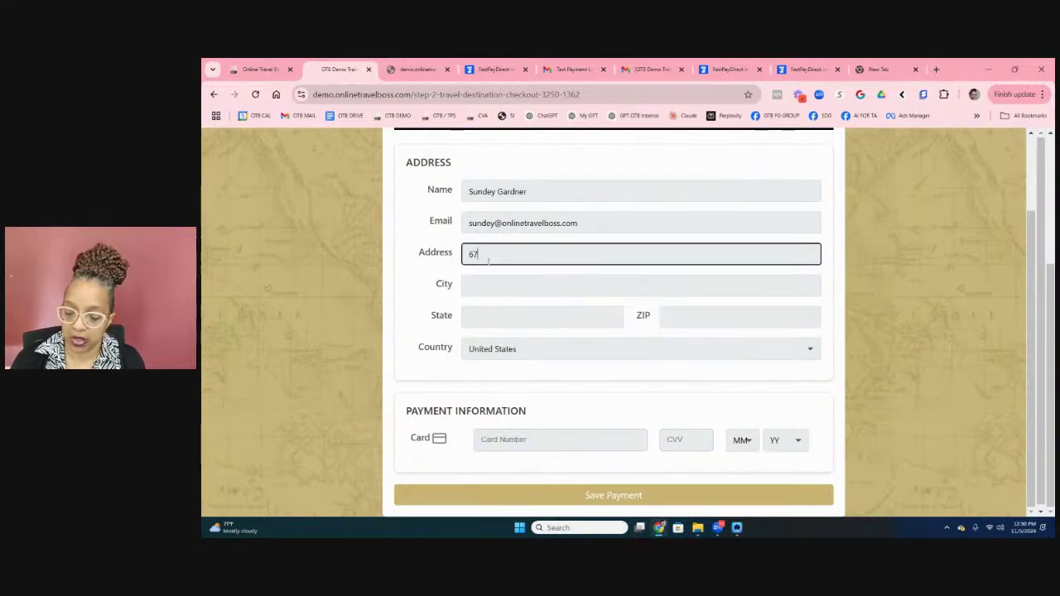
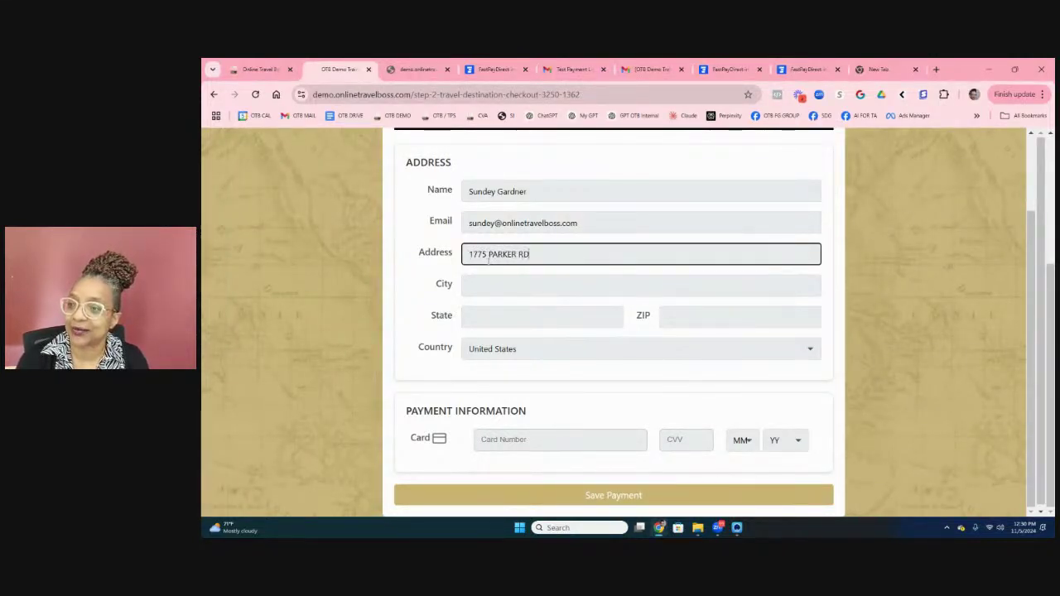
Step: Fill in the billing street address, city and state GA
{"action": "key", "text": "Tab"}
{"action": "key", "text": "Tab"}
{"action": "key", "text": "shift+Tab"}
{"action": "type", "text": "TEST"}
{"action": "key", "text": "Tab"}
{"action": "type", "text": "GA"}
{"action": "key", "text": "Tab"}
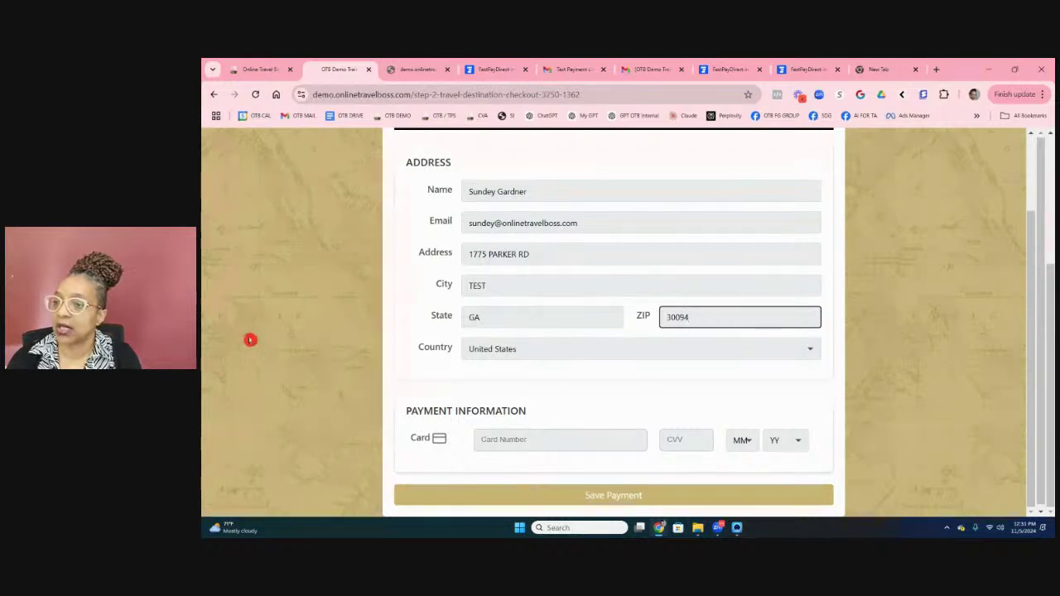
Step: Enter the test card number with expiry 05/2026 and save the payment details
{"action": "left_click", "coordinate": [492, 438]}
{"action": "type", "text": "424242424242"}
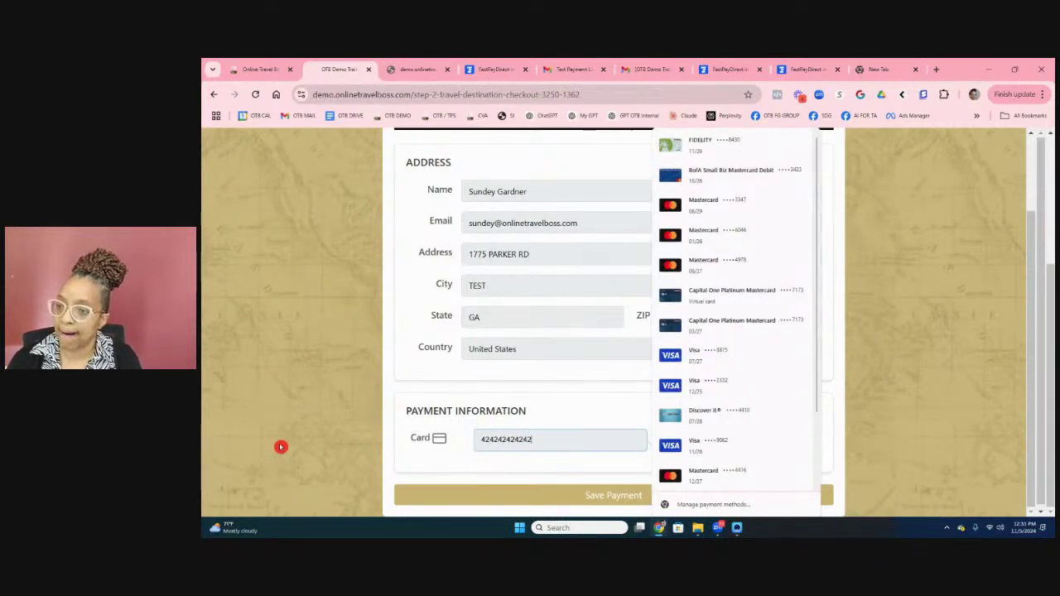
{"action": "type", "text": "4242"}
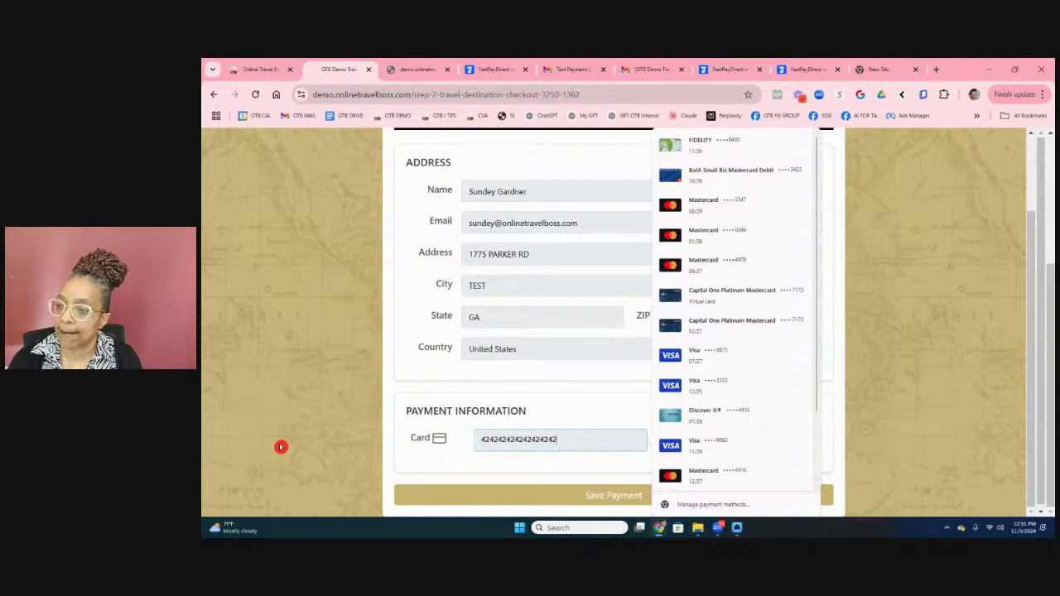
{"action": "left_click", "coordinate": [493, 472]}
{"action": "key", "text": "Tab"}
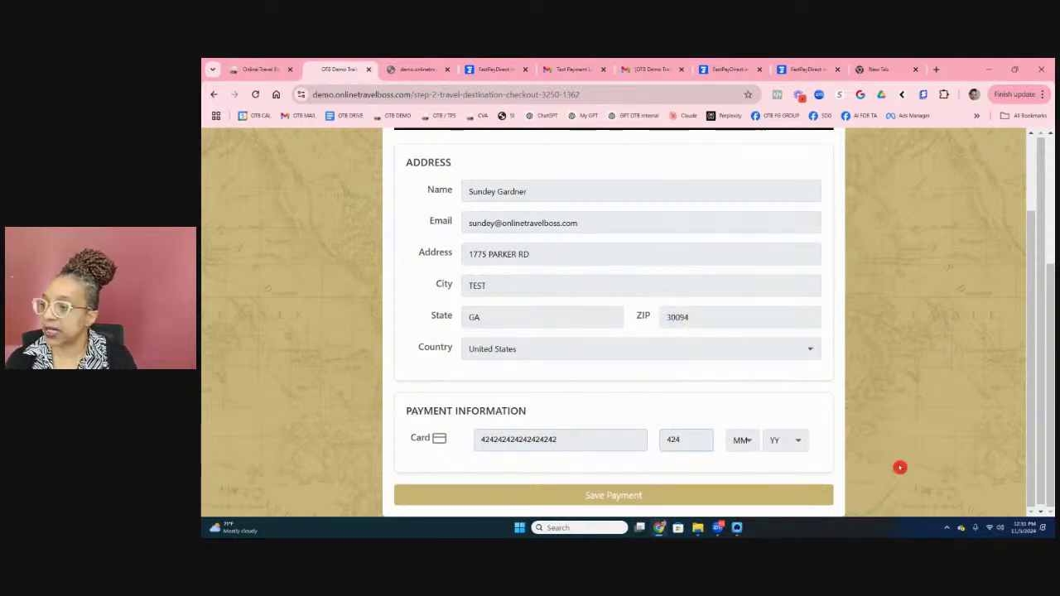
{"action": "left_click", "coordinate": [754, 440]}
{"action": "left_click", "coordinate": [747, 315]}
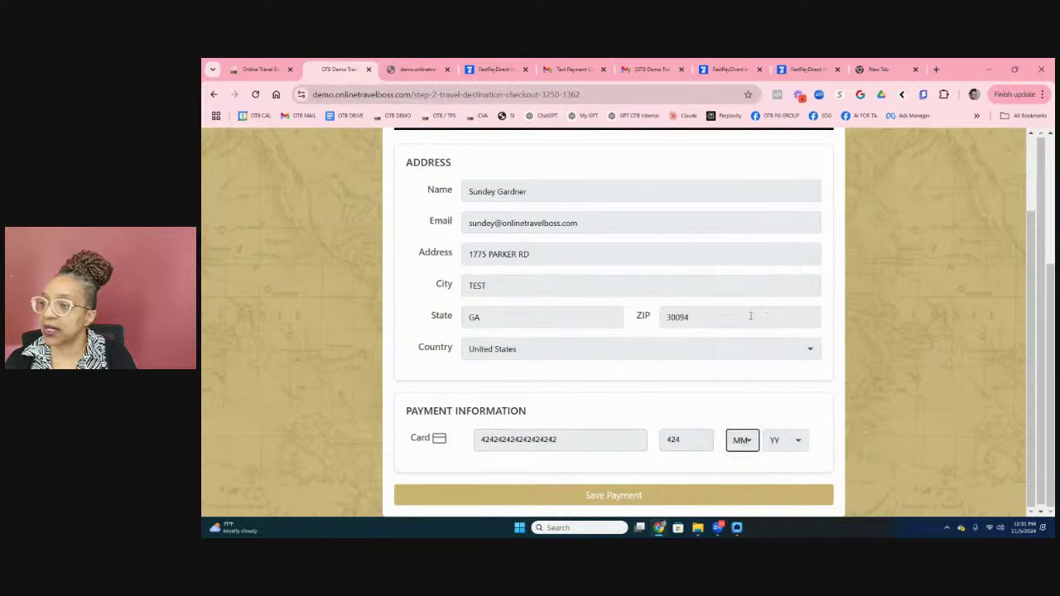
{"action": "left_click", "coordinate": [786, 442]}
{"action": "left_click", "coordinate": [793, 365]}
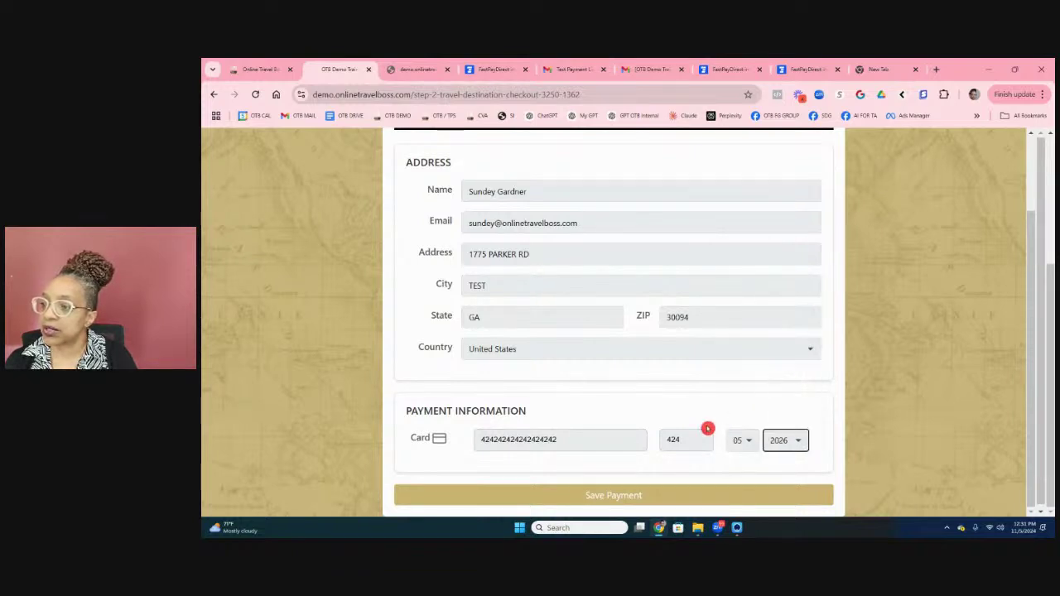
{"action": "left_click", "coordinate": [634, 495]}
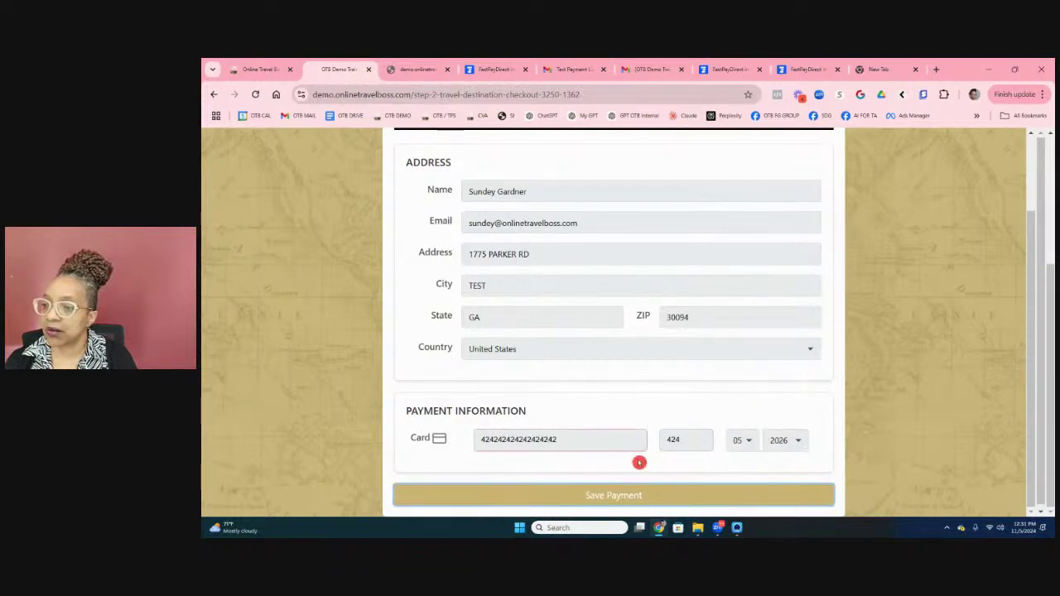
{"action": "left_click", "coordinate": [580, 443]}
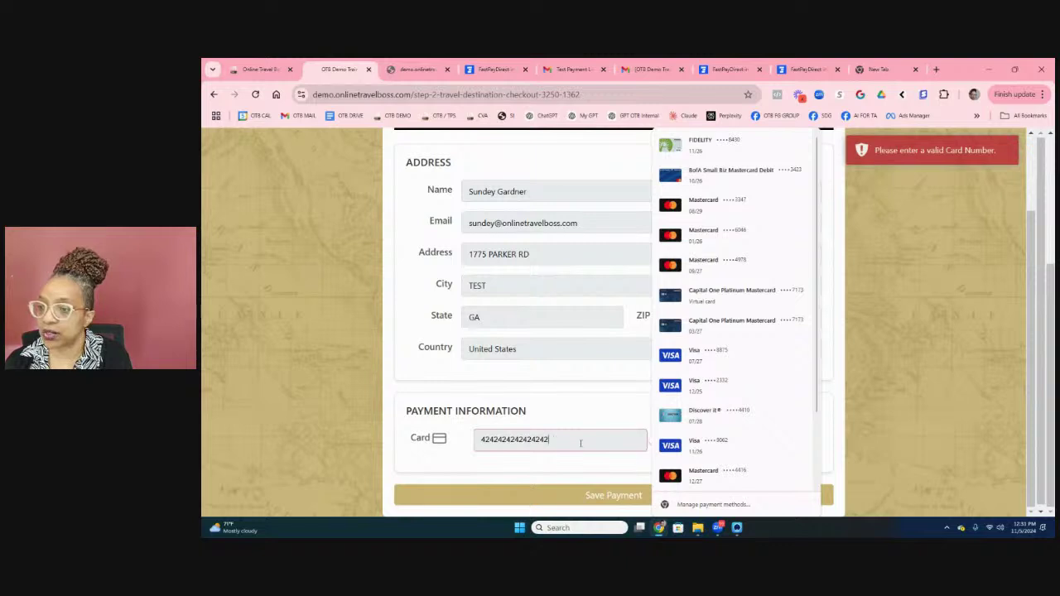
{"action": "left_click", "coordinate": [636, 497]}
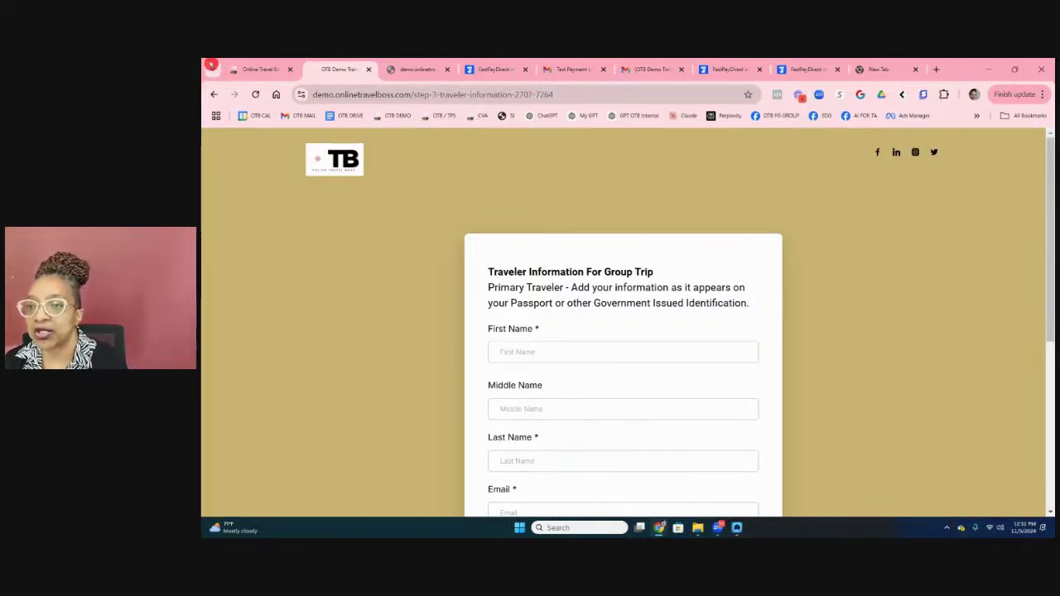
Step: Return to the Online Travel Boss admin tab and go to Payments
{"action": "left_click", "coordinate": [271, 70]}
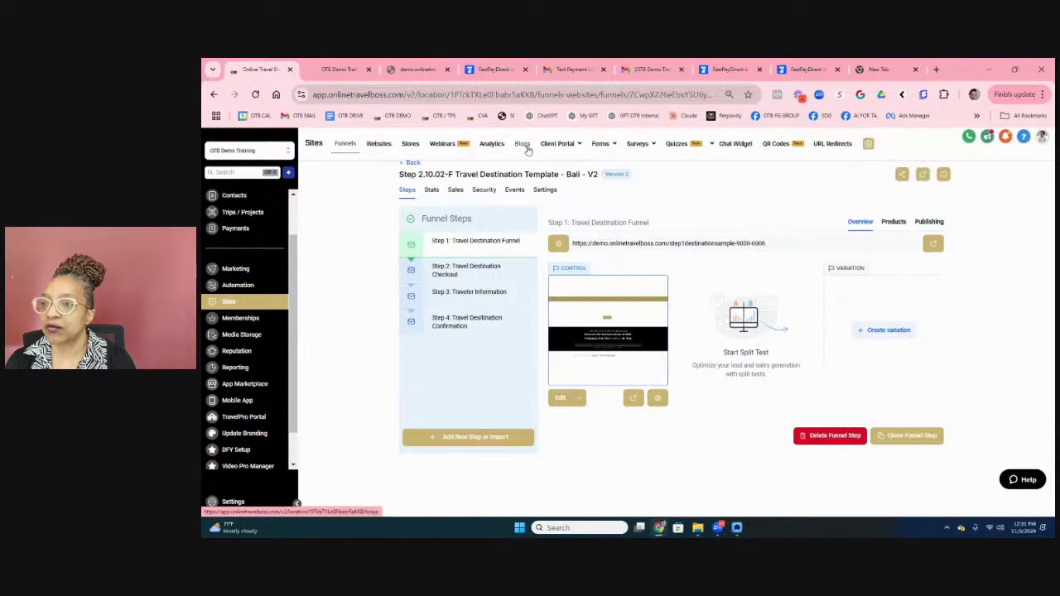
{"action": "left_click", "coordinate": [236, 229]}
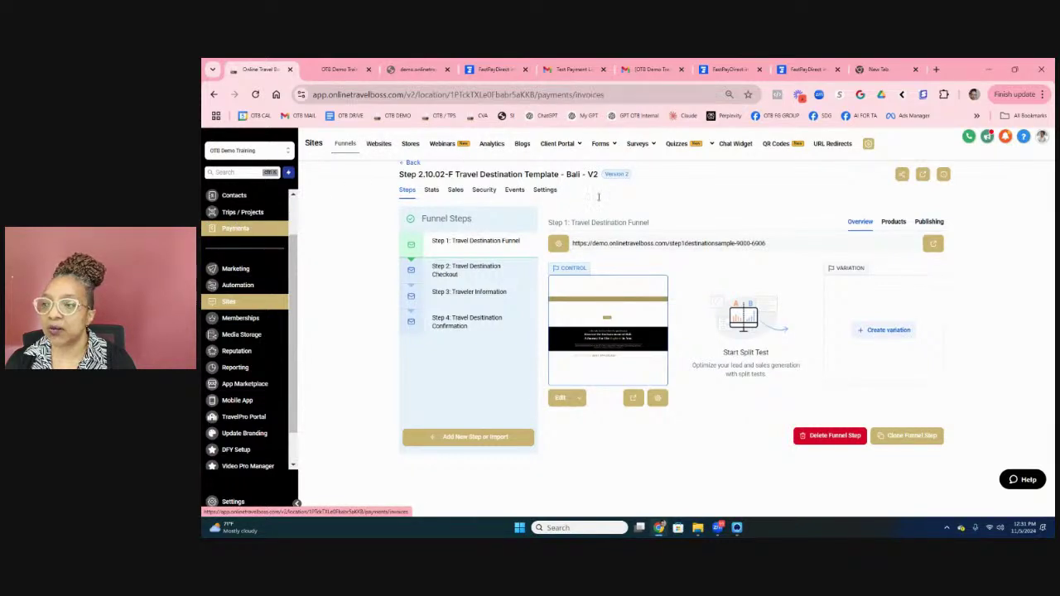
Step: View the newest $200 transaction's details and copy its Transaction ID
{"action": "left_click", "coordinate": [636, 138]}
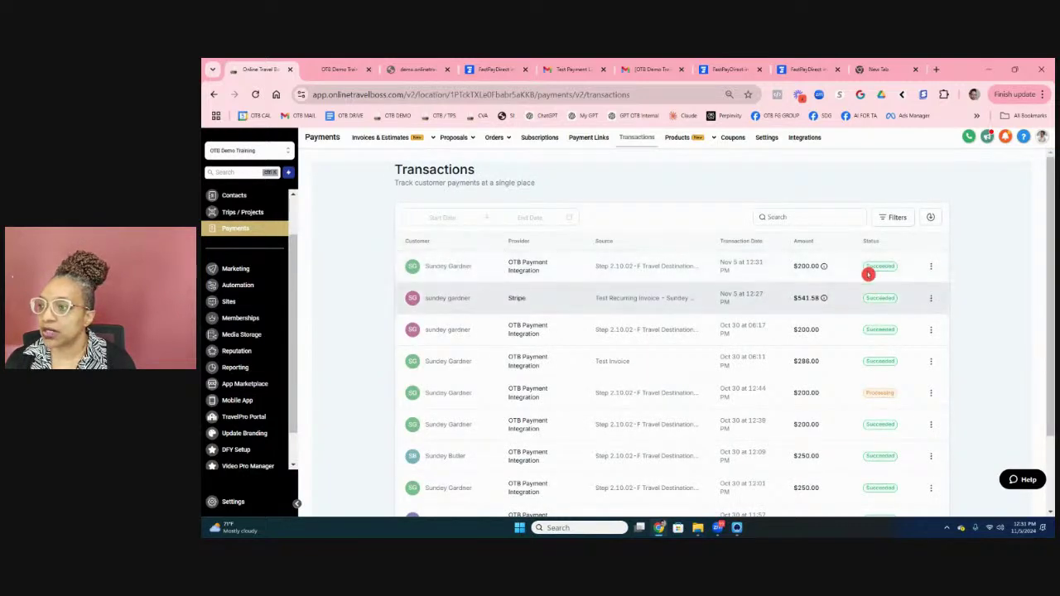
{"action": "left_click", "coordinate": [931, 267]}
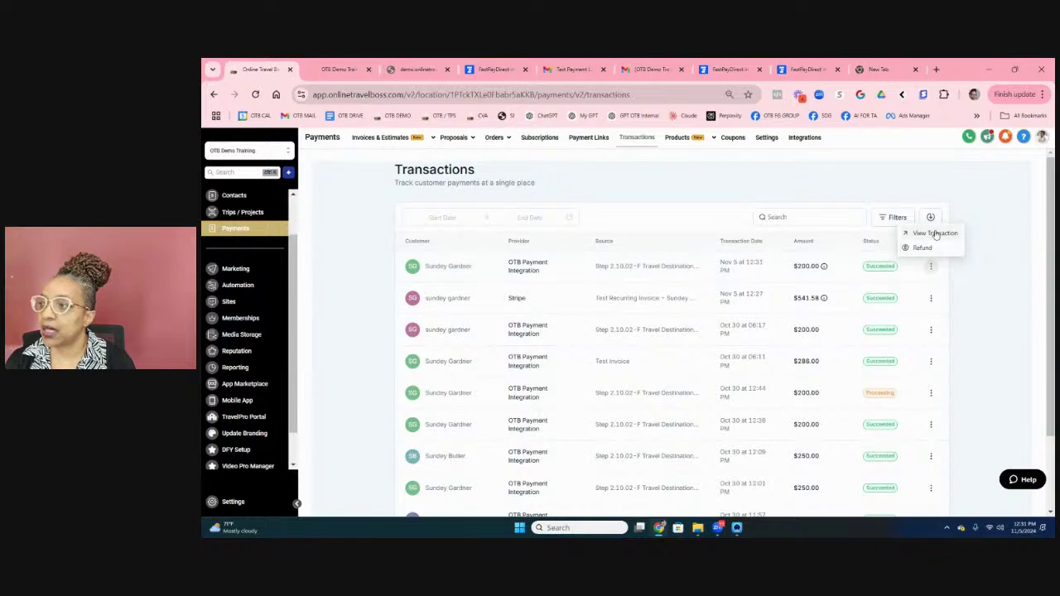
{"action": "left_click", "coordinate": [934, 233]}
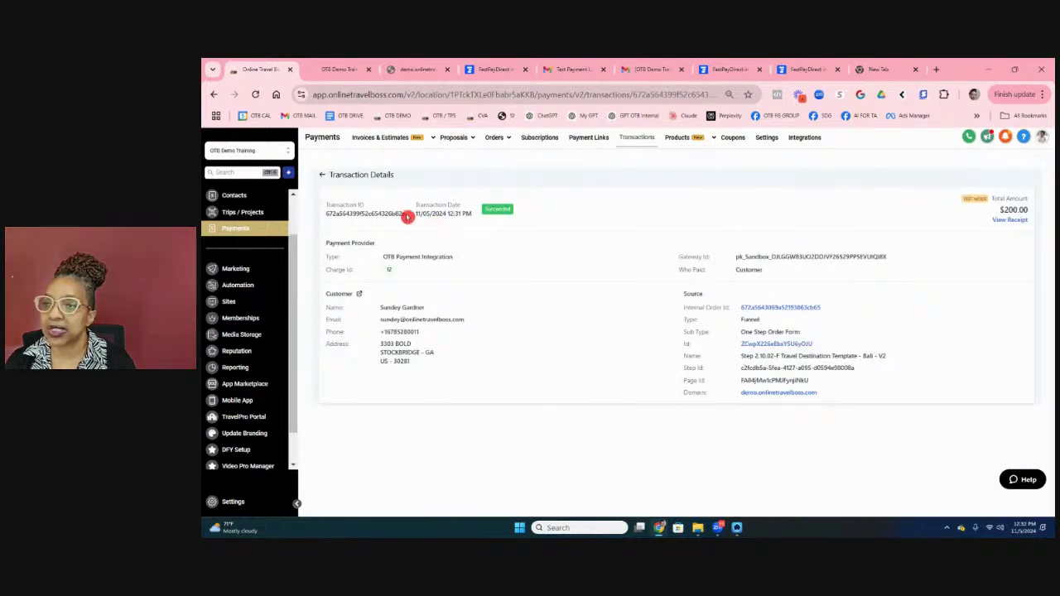
{"action": "left_click_drag", "start_coordinate": [407, 214], "coordinate": [331, 217]}
{"action": "right_click", "coordinate": [338, 217]}
{"action": "left_click", "coordinate": [365, 232]}
{"action": "scroll", "coordinate": [265, 390], "scroll_direction": "down", "scroll_amount": 1}
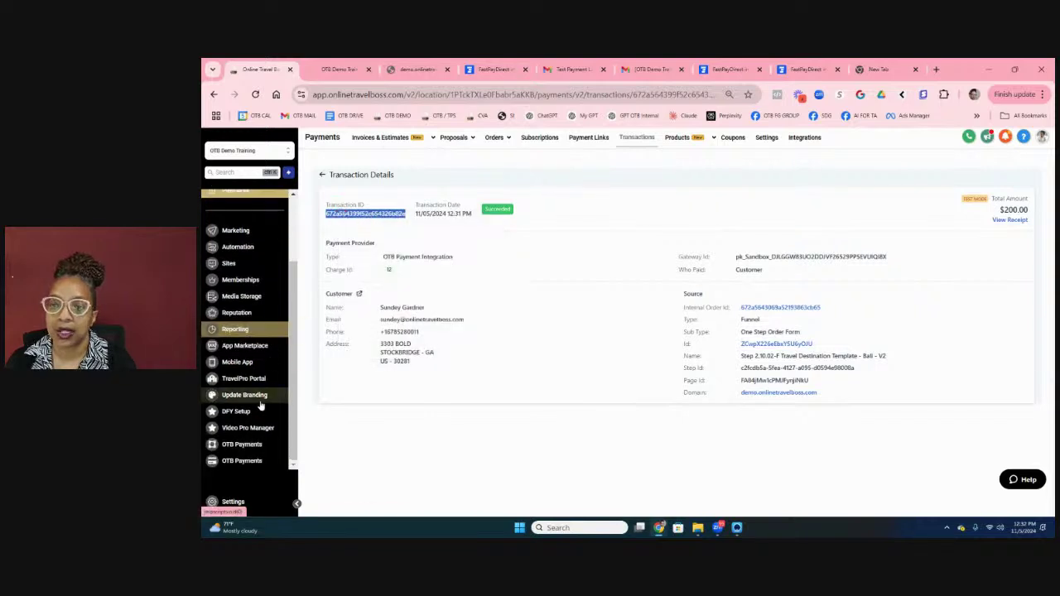
Step: Paste the Transaction ID into OTB Payments and retrieve its card and billing details
{"action": "left_click", "coordinate": [241, 460]}
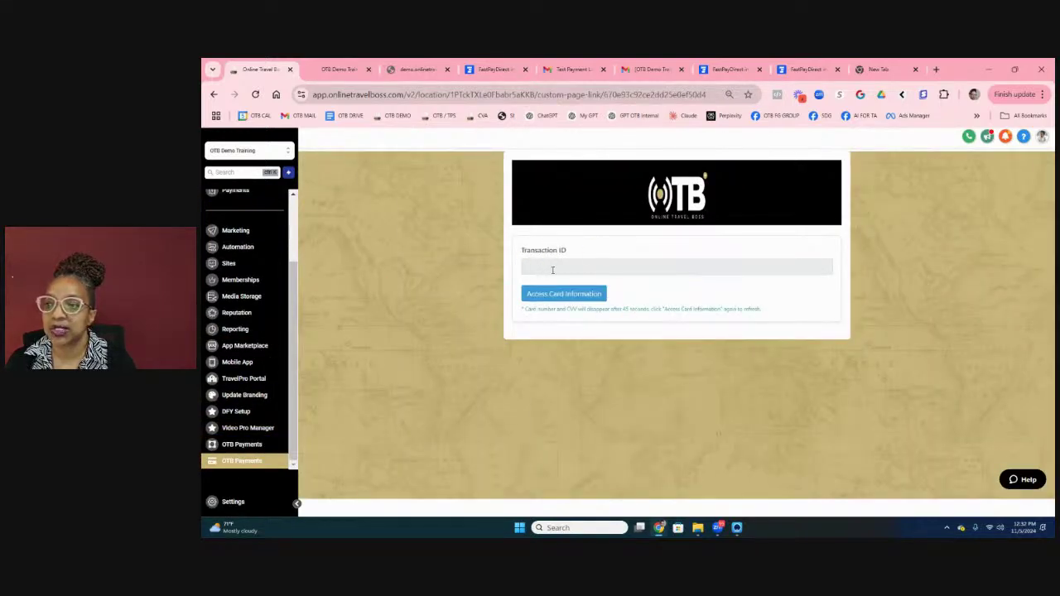
{"action": "left_click", "coordinate": [552, 270]}
{"action": "key", "text": "ctrl+v"}
{"action": "left_click", "coordinate": [564, 294]}
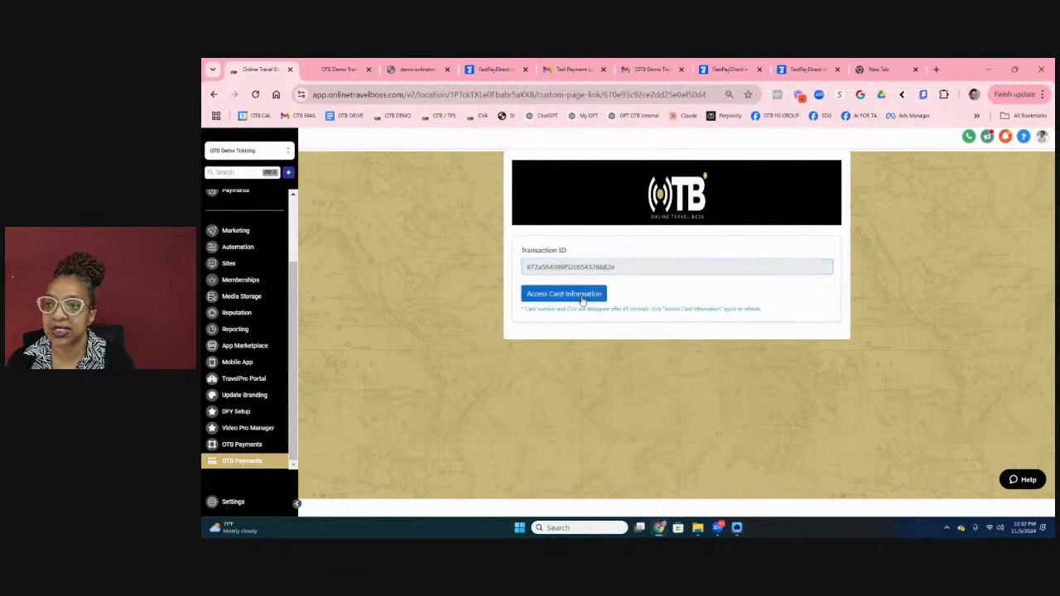
{"action": "scroll", "coordinate": [654, 358], "scroll_direction": "down", "scroll_amount": 1}
{"action": "scroll", "coordinate": [762, 417], "scroll_direction": "up", "scroll_amount": 1}
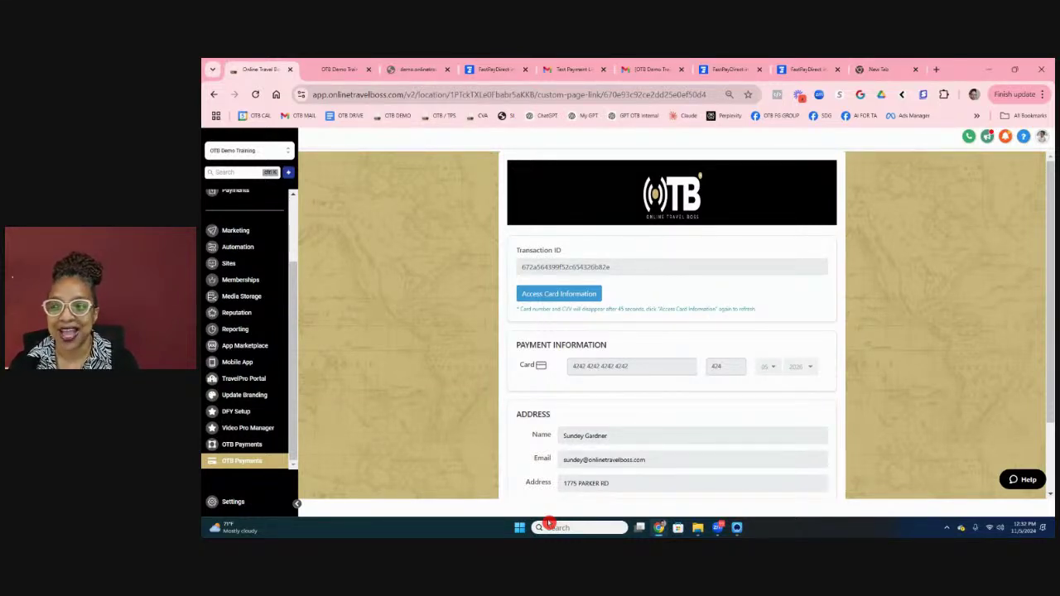
{"action": "scroll", "coordinate": [632, 376], "scroll_direction": "down", "scroll_amount": 1}
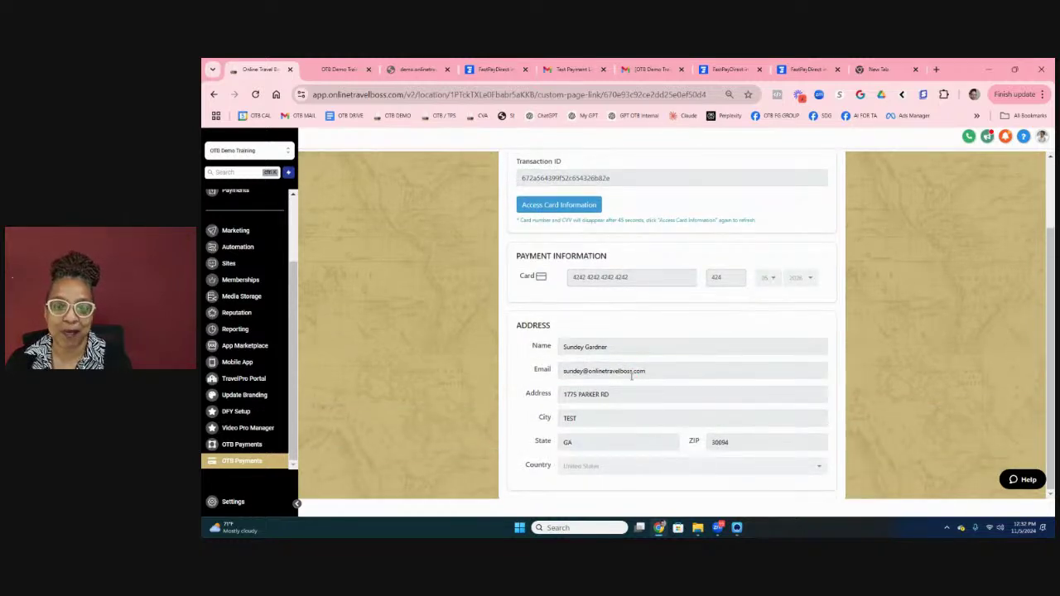